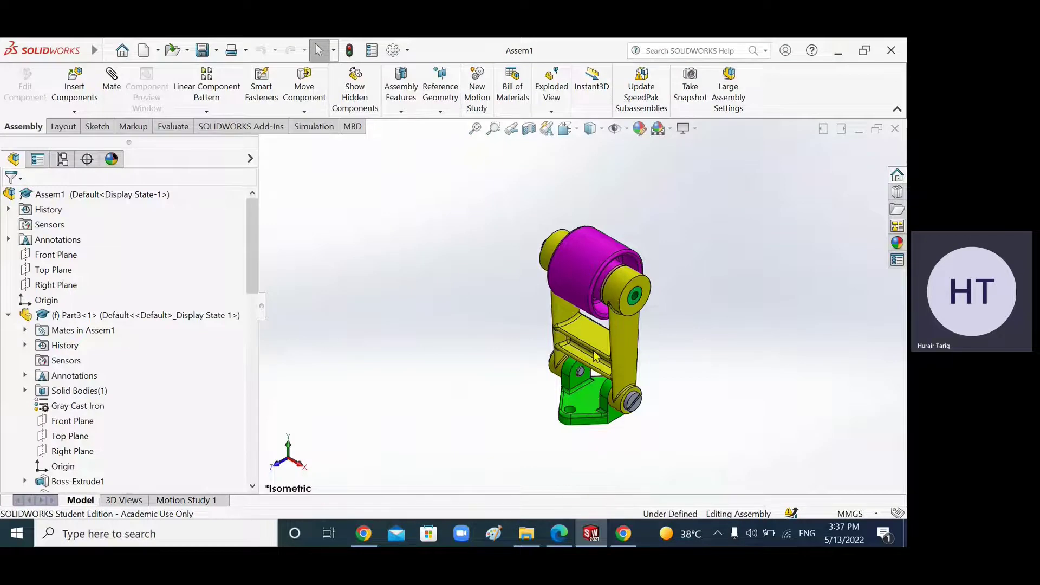
# Collapse the expanded components in the feature tree and expand the assembly's Mates folder through to its last mates
pyautogui.moveTo(596, 356); pyautogui.dragTo(595, 360, button='middle')
pyautogui.click(619, 336)
pyautogui.press('Escape')
pyautogui.click(436, 360)
pyautogui.moveTo(249, 280); pyautogui.dragTo(260, 336)
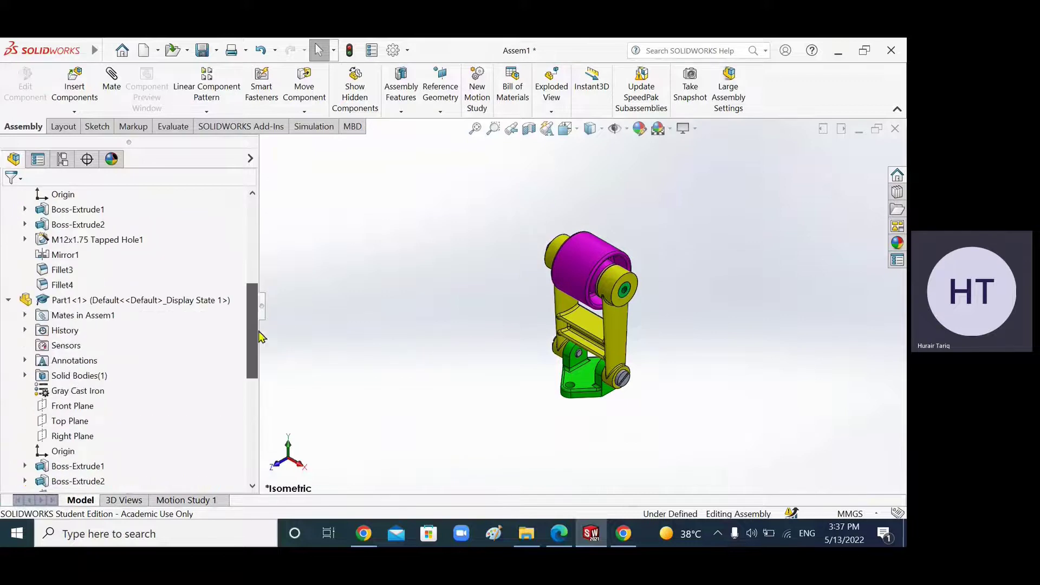
pyautogui.click(9, 300)
pyautogui.click(9, 469)
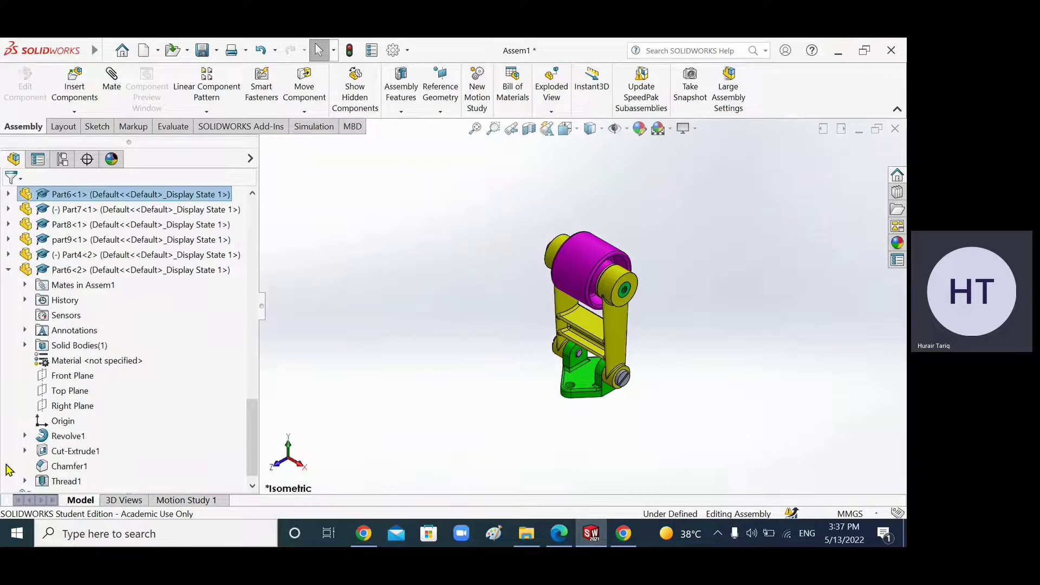
pyautogui.moveTo(254, 428); pyautogui.dragTo(254, 421)
pyautogui.scroll(3, 254, 421)
pyautogui.click(8, 437)
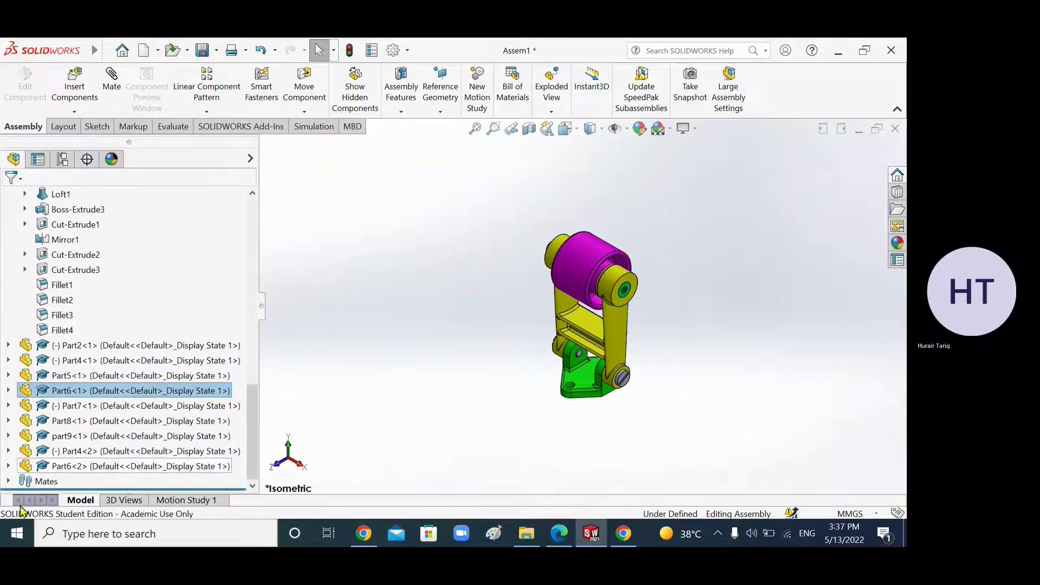
pyautogui.click(8, 480)
pyautogui.moveTo(255, 429); pyautogui.dragTo(255, 461)
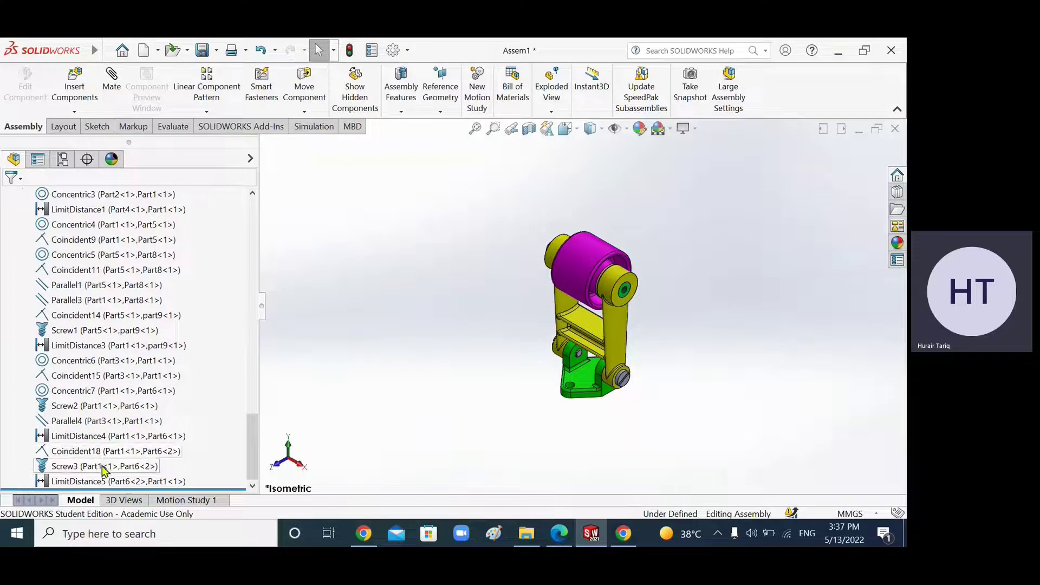
# Suppress the Coincident18 mate between Part1 and the second Part6 instance, and try moving the yellow arm
pyautogui.click(122, 458)
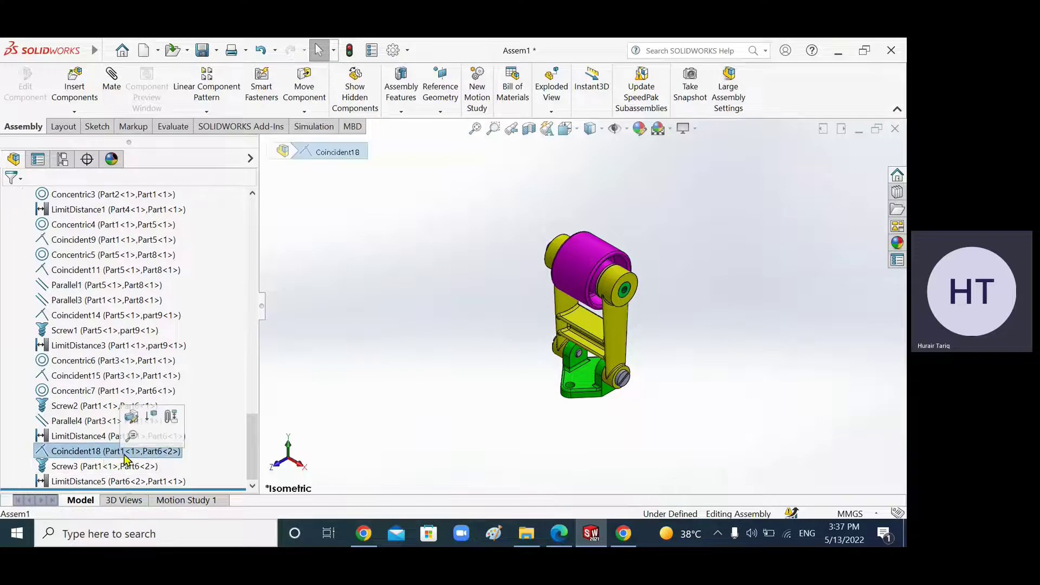
pyautogui.moveTo(476, 432); pyautogui.dragTo(439, 427, button='middle')
pyautogui.rightClick(66, 455)
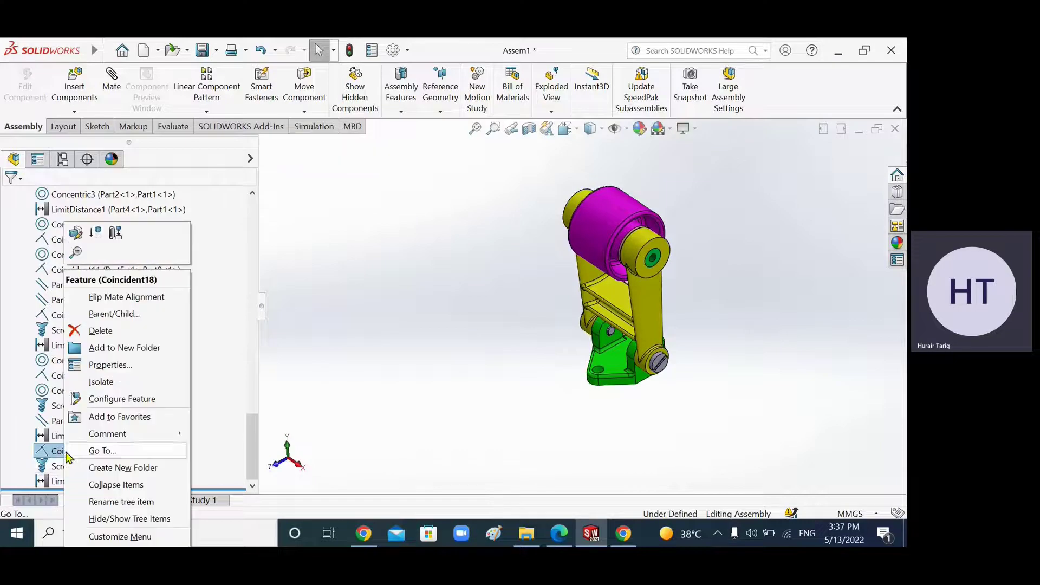
pyautogui.click(105, 237)
pyautogui.click(653, 303)
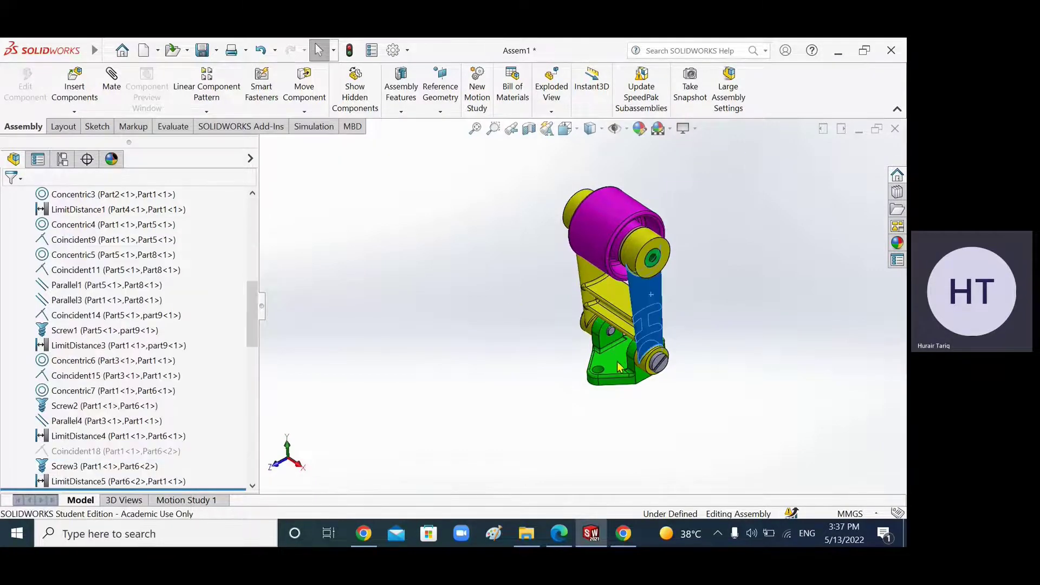
pyautogui.click(660, 229)
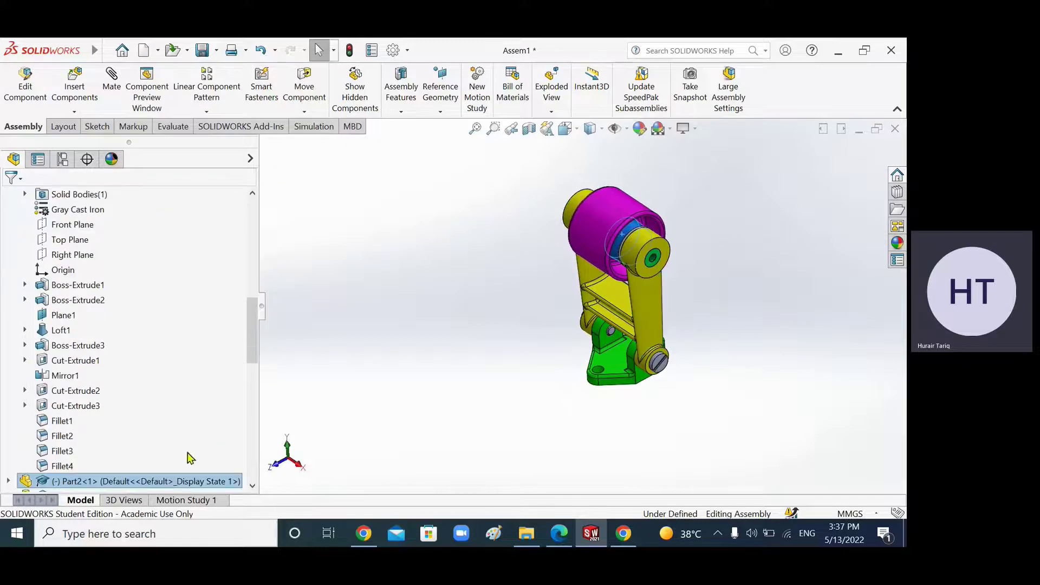
# Unsuppress the Coincident18 mate
pyautogui.moveTo(251, 328); pyautogui.dragTo(252, 449)
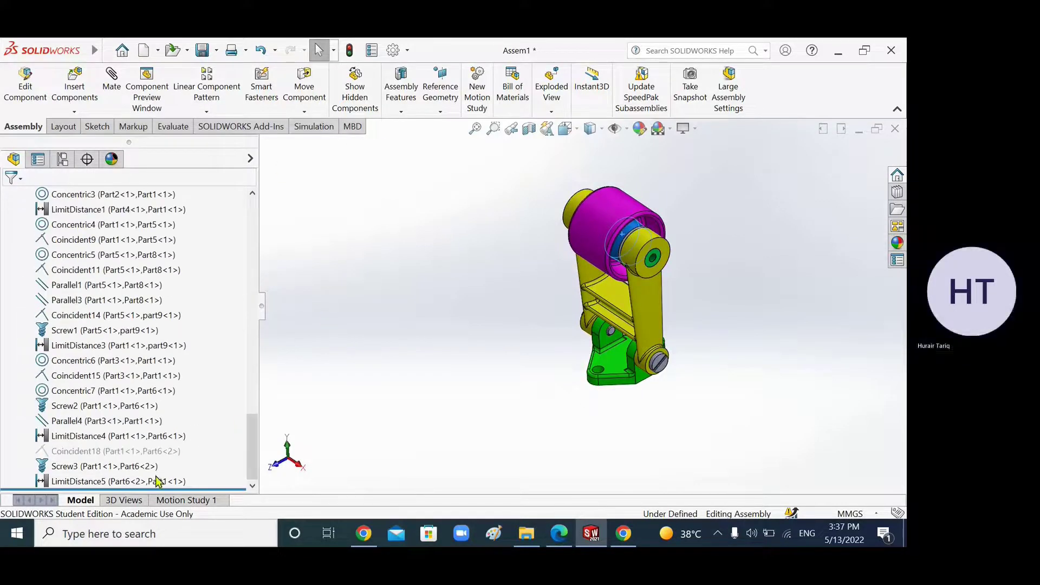
pyautogui.rightClick(53, 457)
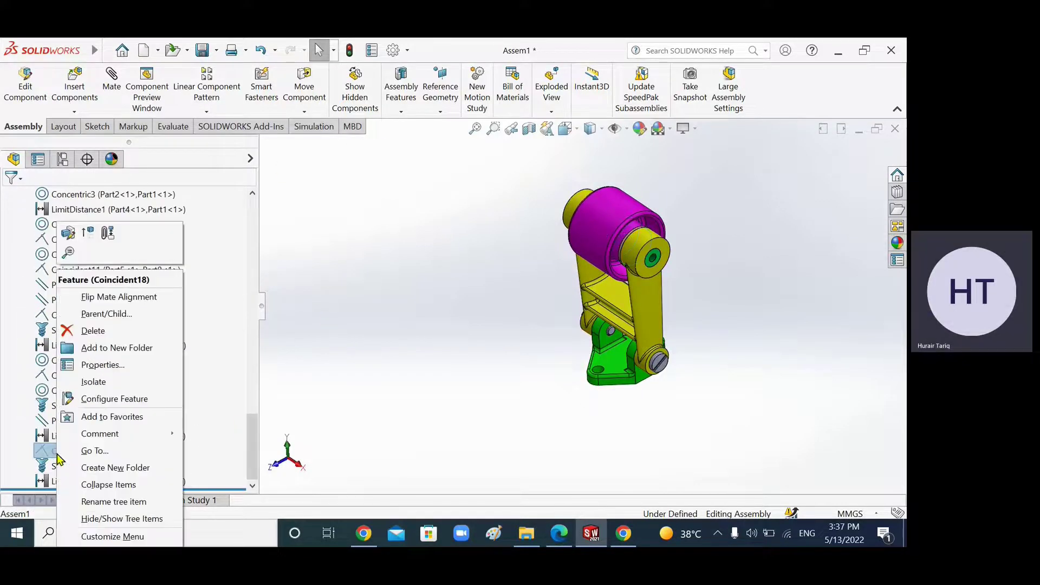
pyautogui.click(87, 234)
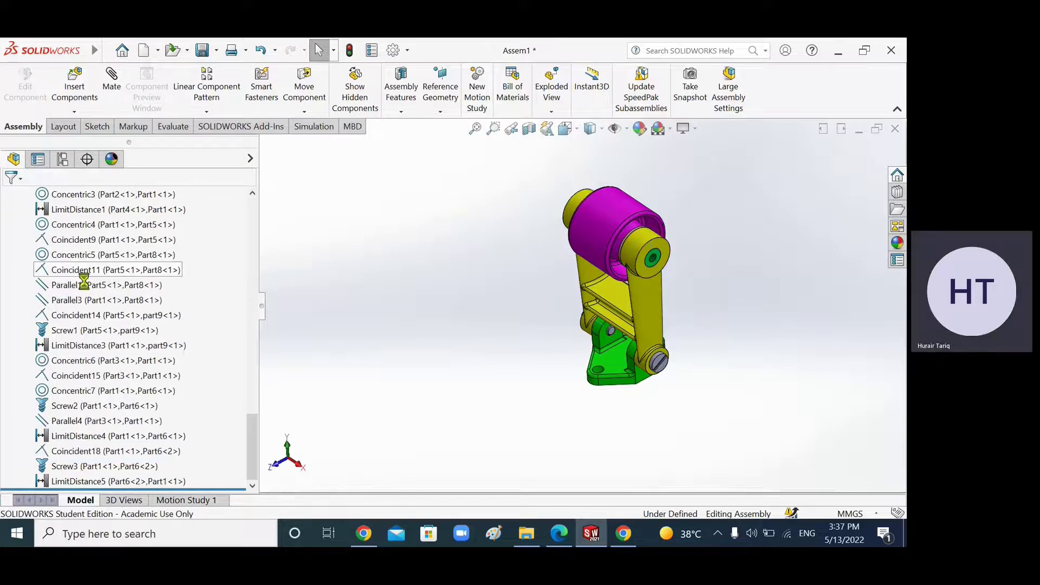
# Suppress the Parallel4 mate between Part3 and Part1, and swing the yellow arm about the base to test its movement
pyautogui.click(106, 422)
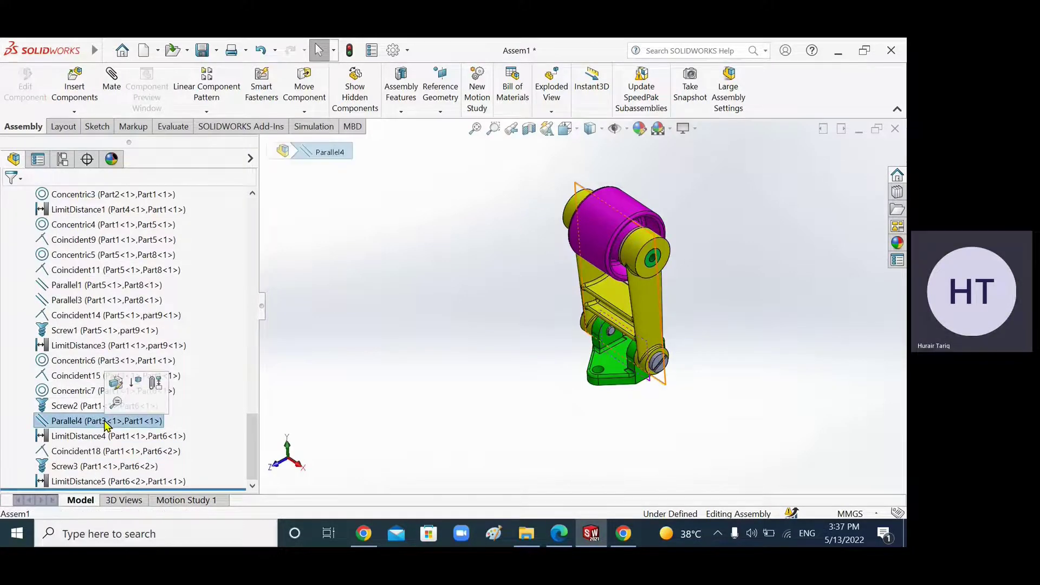
pyautogui.moveTo(631, 378); pyautogui.dragTo(661, 381, button='middle')
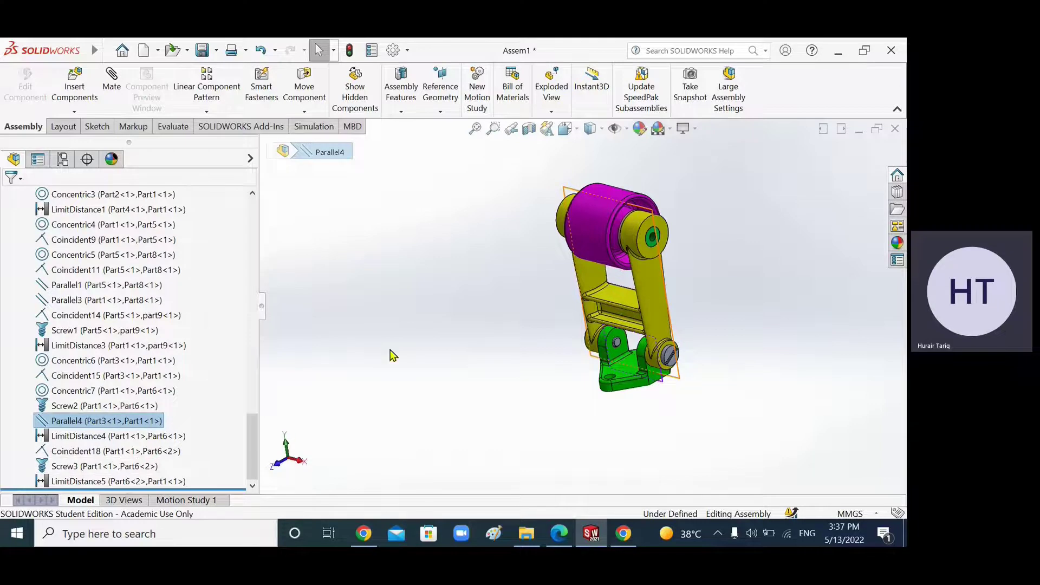
pyautogui.rightClick(115, 428)
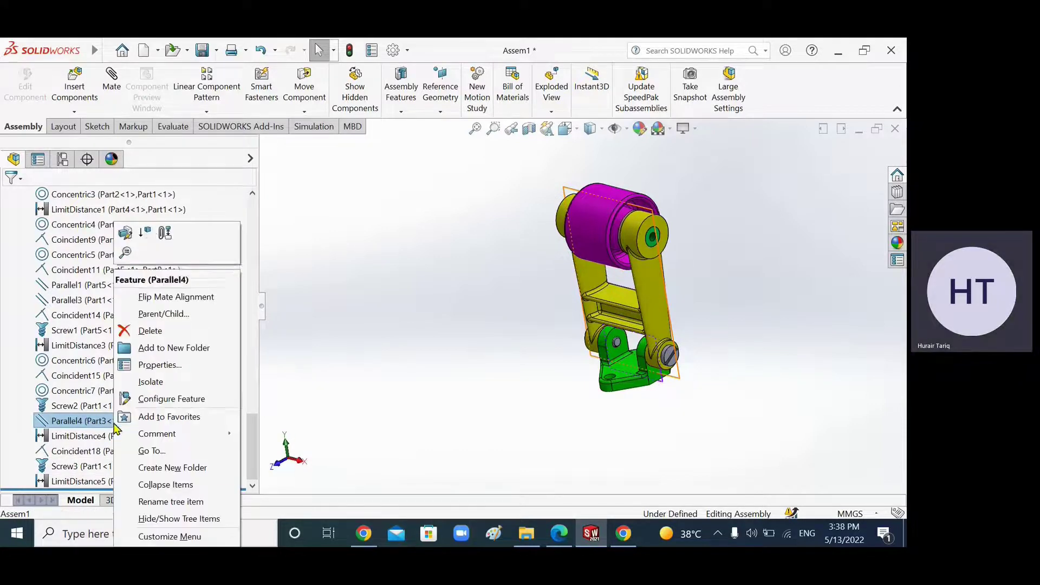
pyautogui.click(147, 237)
pyautogui.moveTo(590, 325); pyautogui.dragTo(623, 282)
pyautogui.press('Escape')
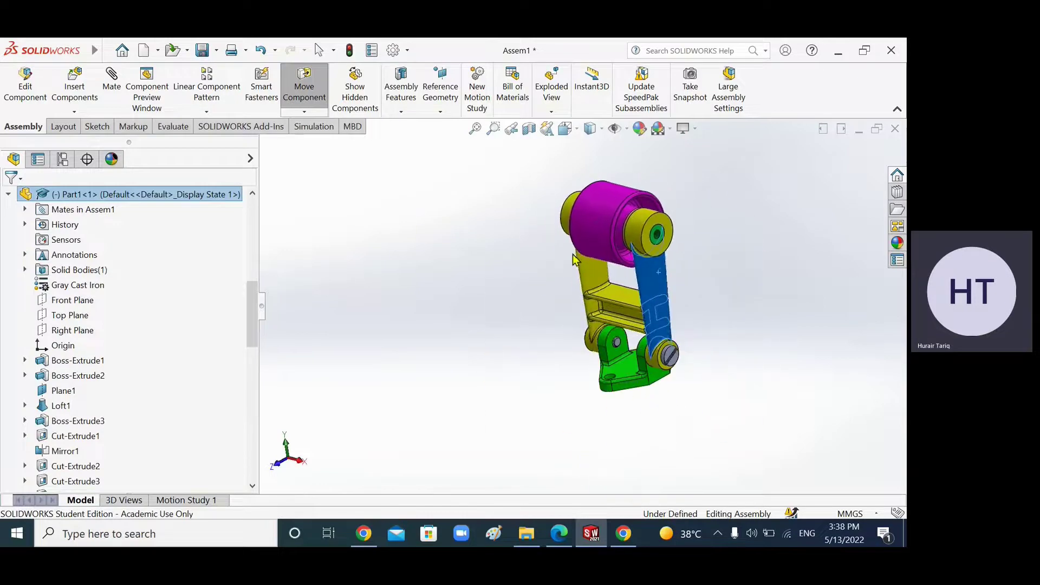
pyautogui.press('Escape')
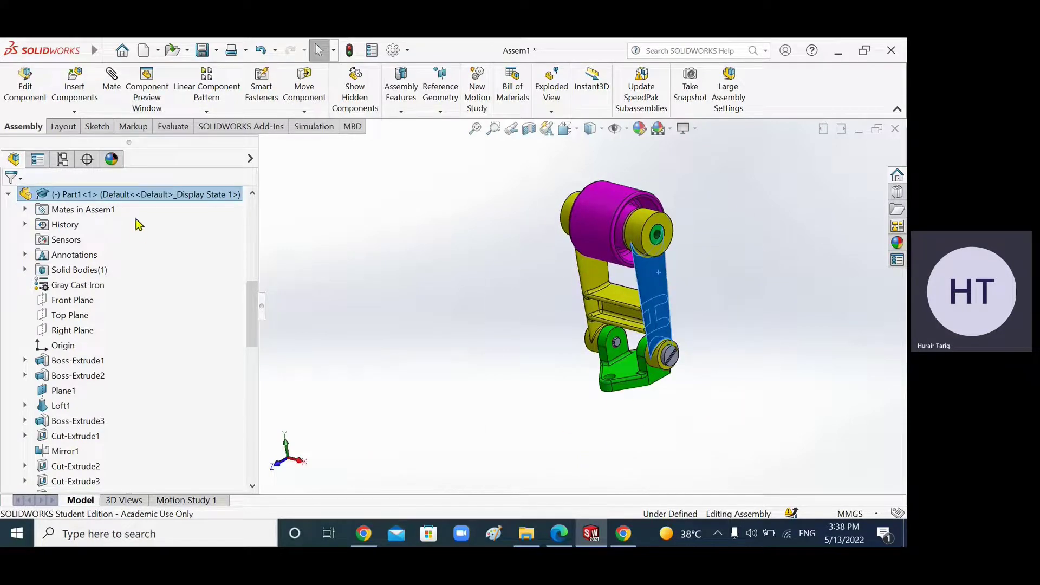
# Start a new mate, clear the preselected arm face and choose the advanced limit angle mate type
pyautogui.click(111, 94)
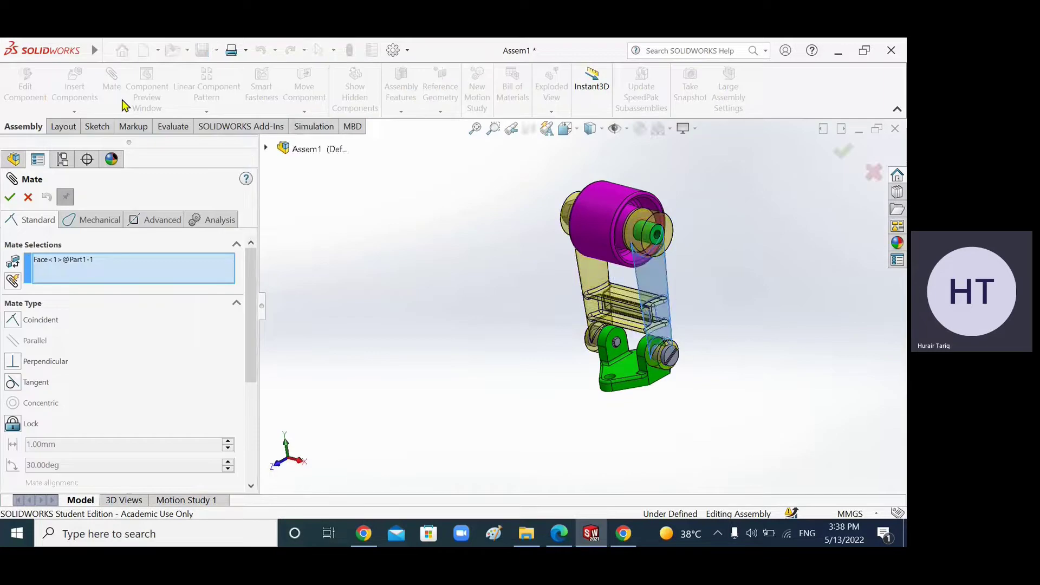
pyautogui.click(70, 262)
pyautogui.press('Delete')
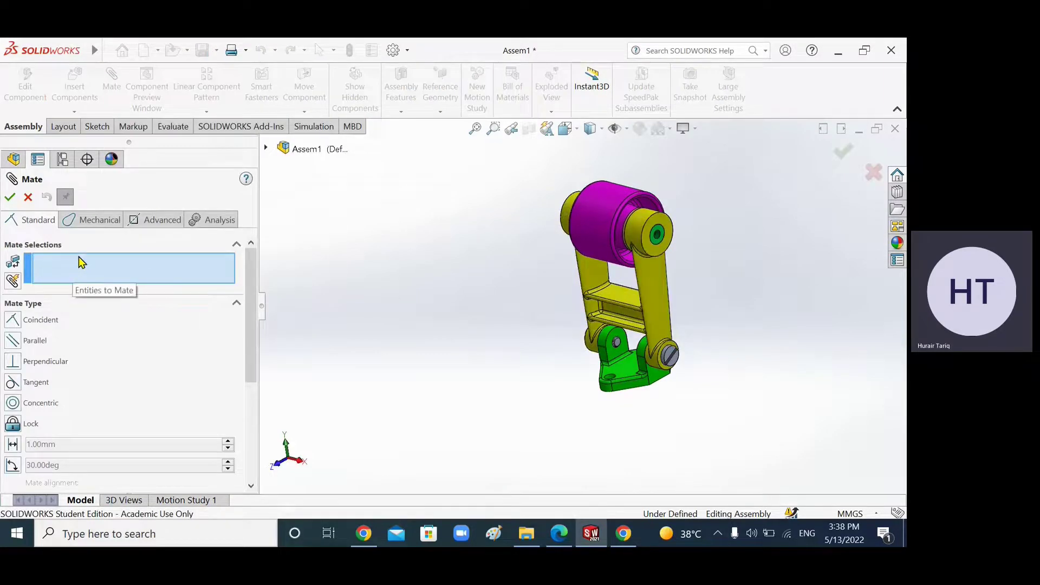
pyautogui.click(155, 220)
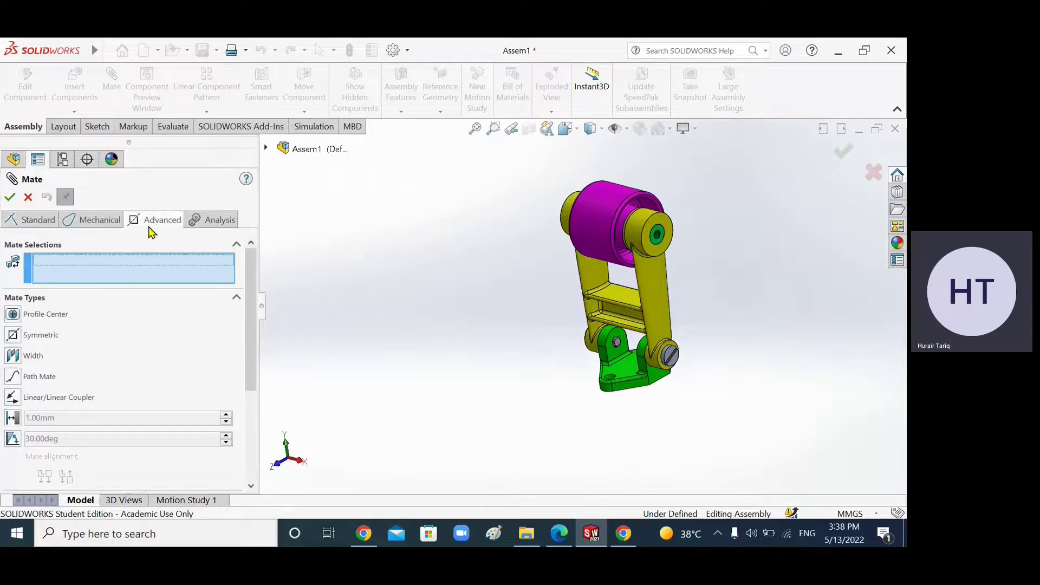
pyautogui.moveTo(248, 273); pyautogui.dragTo(250, 291)
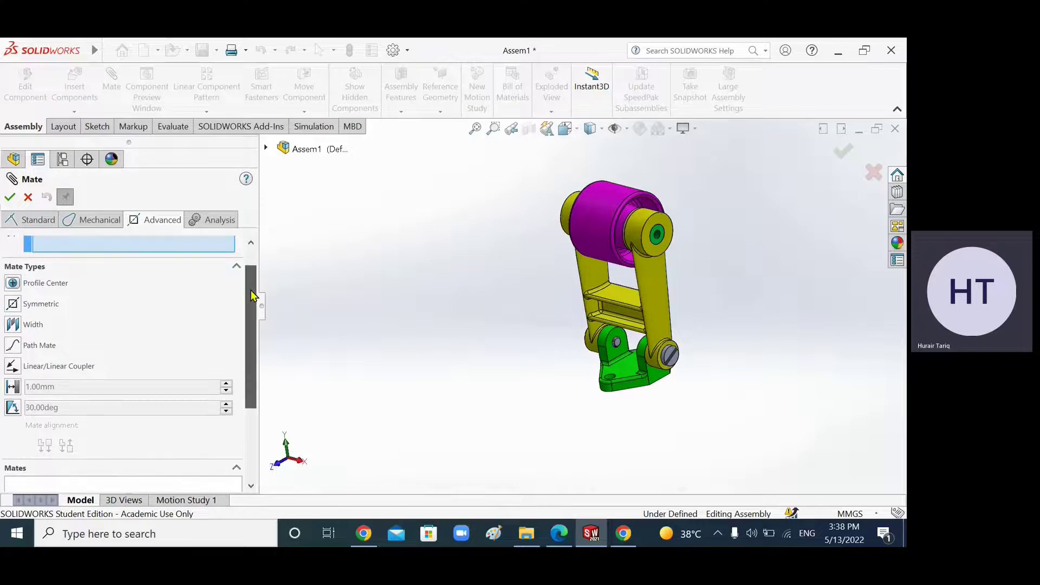
pyautogui.click(15, 408)
pyautogui.moveTo(248, 297); pyautogui.dragTo(255, 337)
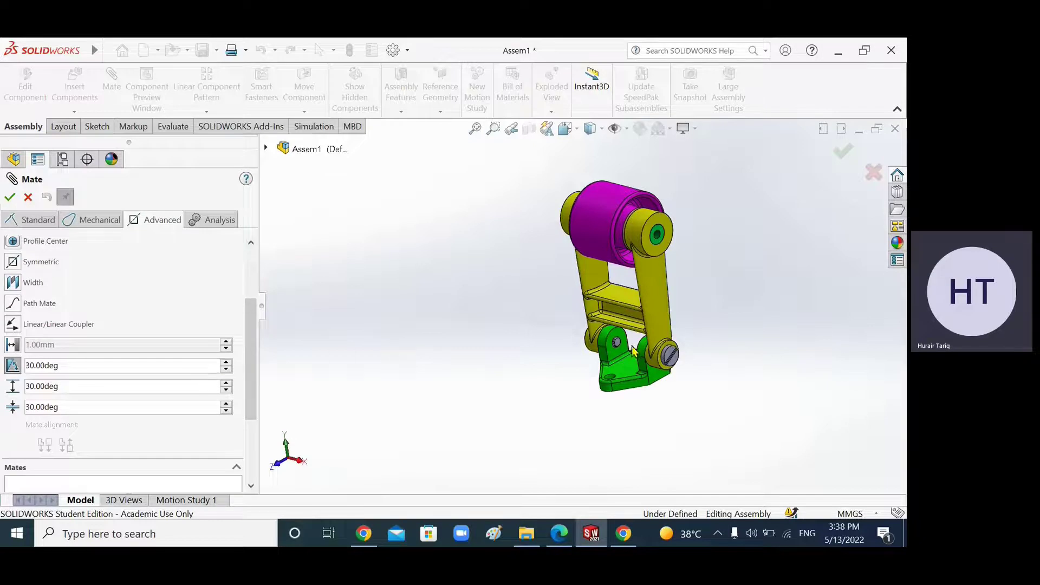
pyautogui.scroll(5, 245, 371)
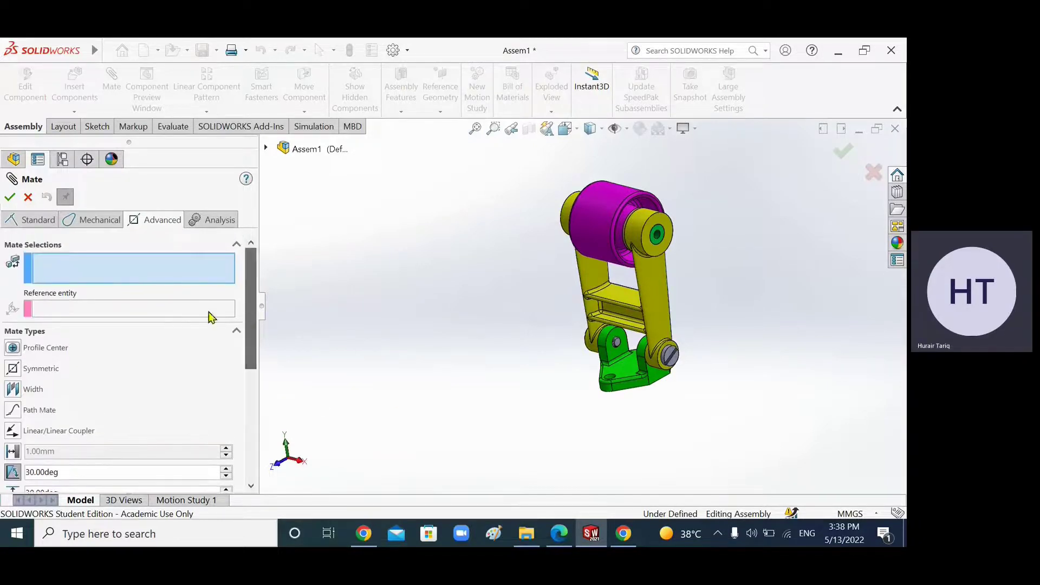
# Select the Front Plane of Part3 and the Front Plane of Part1 as the limit angle mate's entities
pyautogui.click(265, 148)
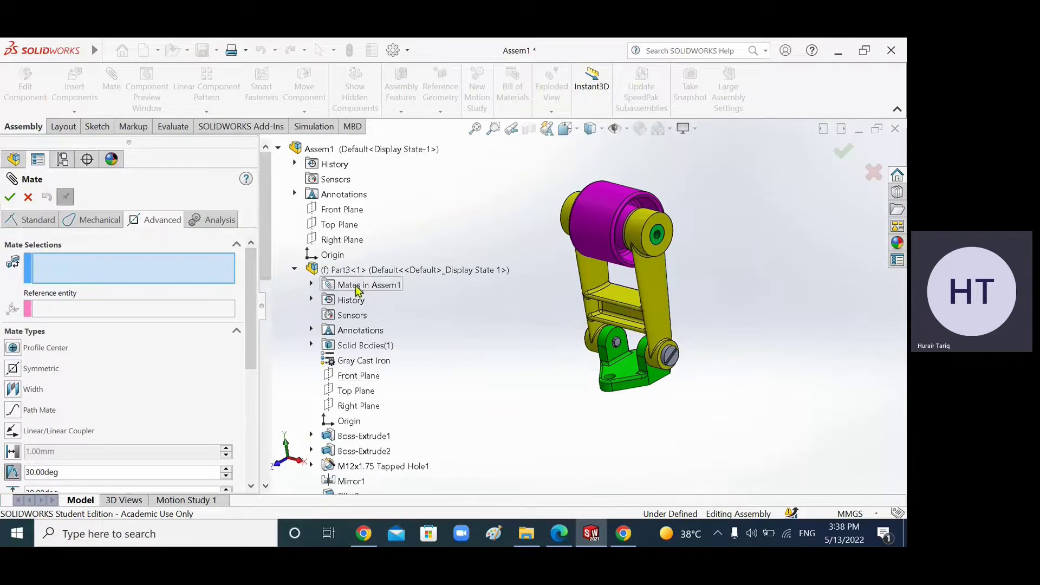
pyautogui.scroll(-3, 357, 412)
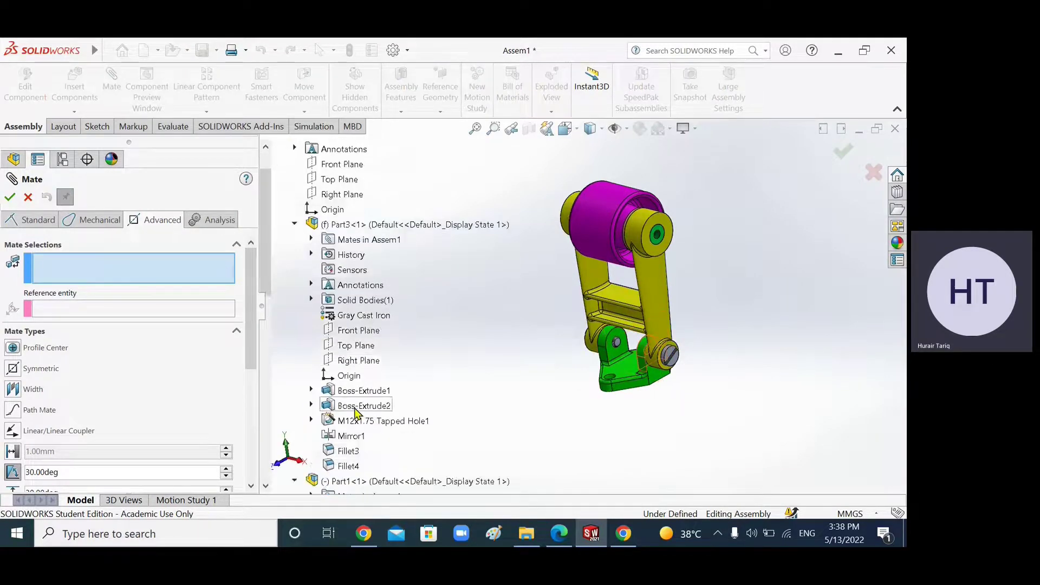
pyautogui.scroll(-1, 355, 406)
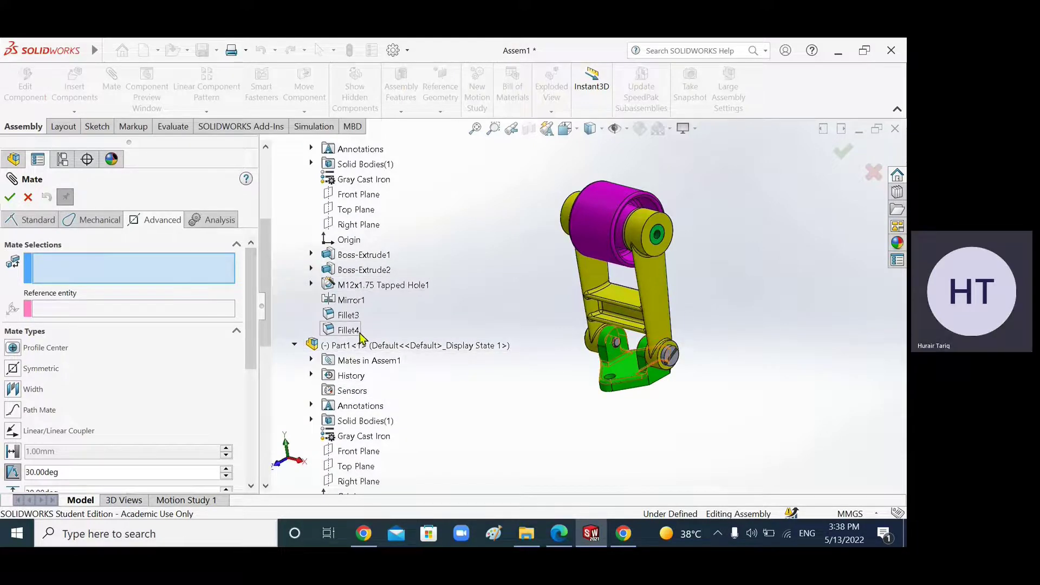
pyautogui.scroll(1, 359, 343)
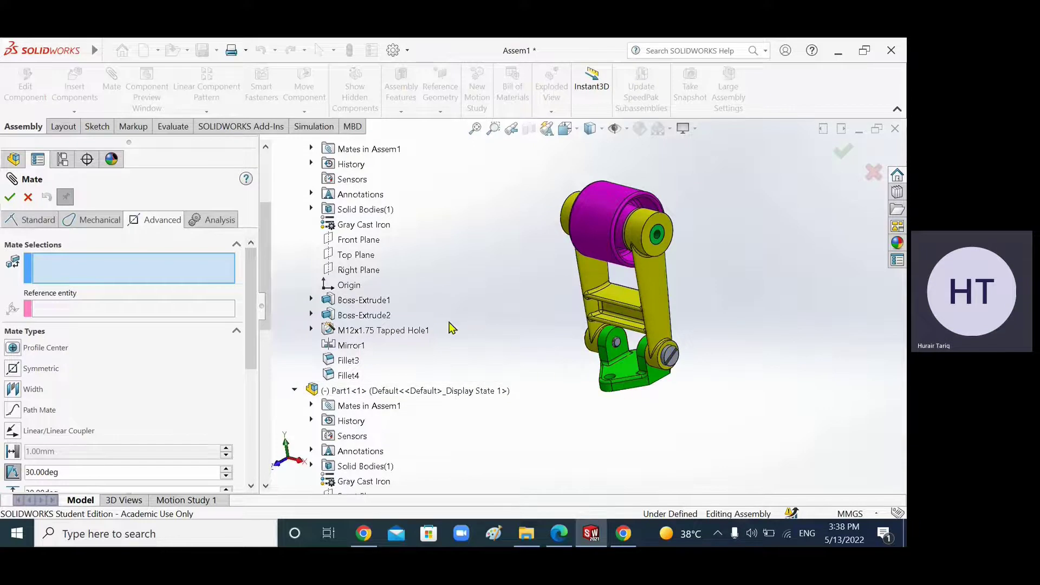
pyautogui.scroll(1, 455, 325)
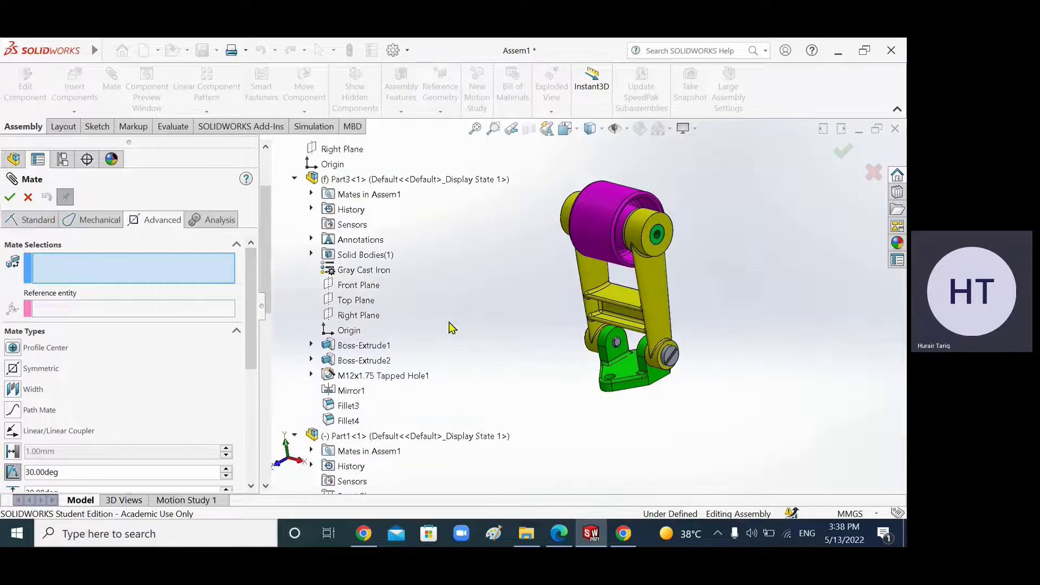
pyautogui.click(363, 287)
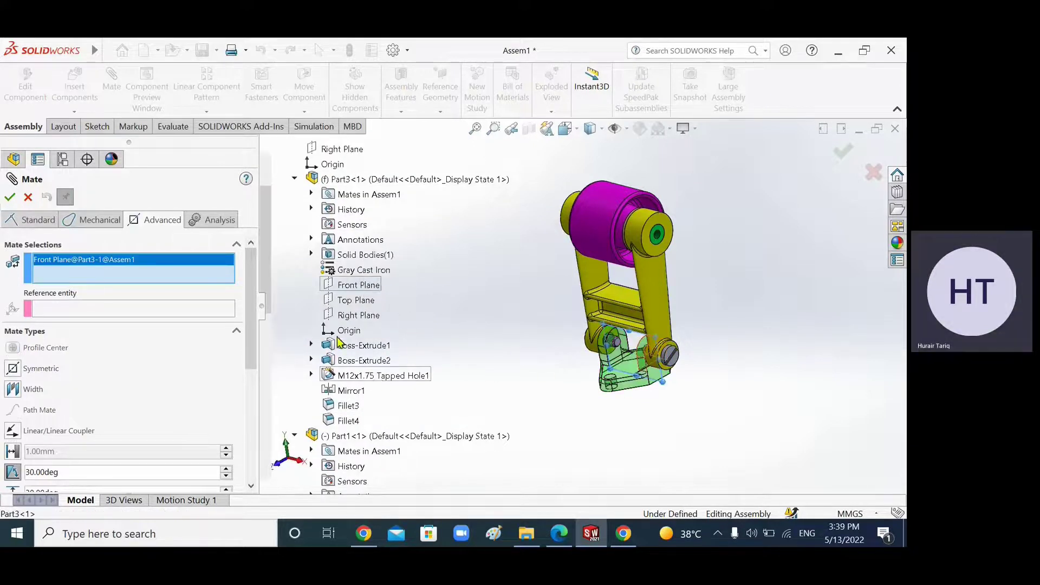
pyautogui.scroll(-2, 372, 329)
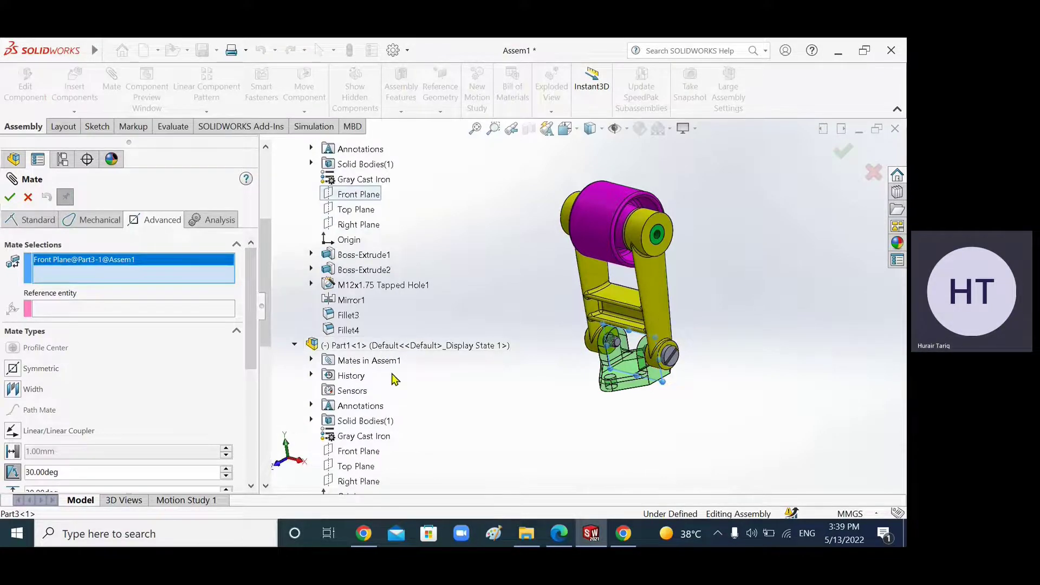
pyautogui.scroll(-2, 393, 379)
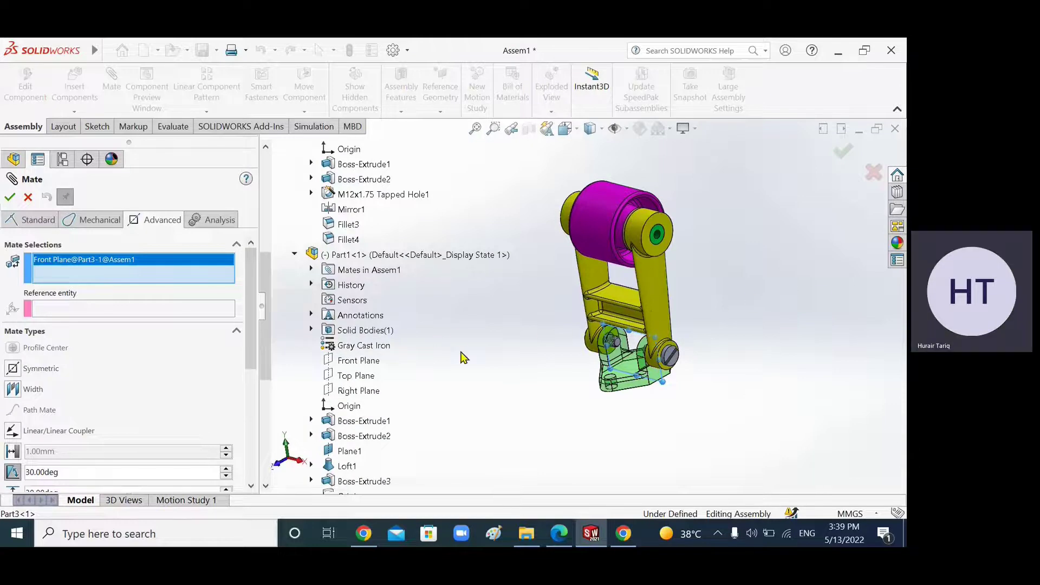
pyautogui.click(369, 362)
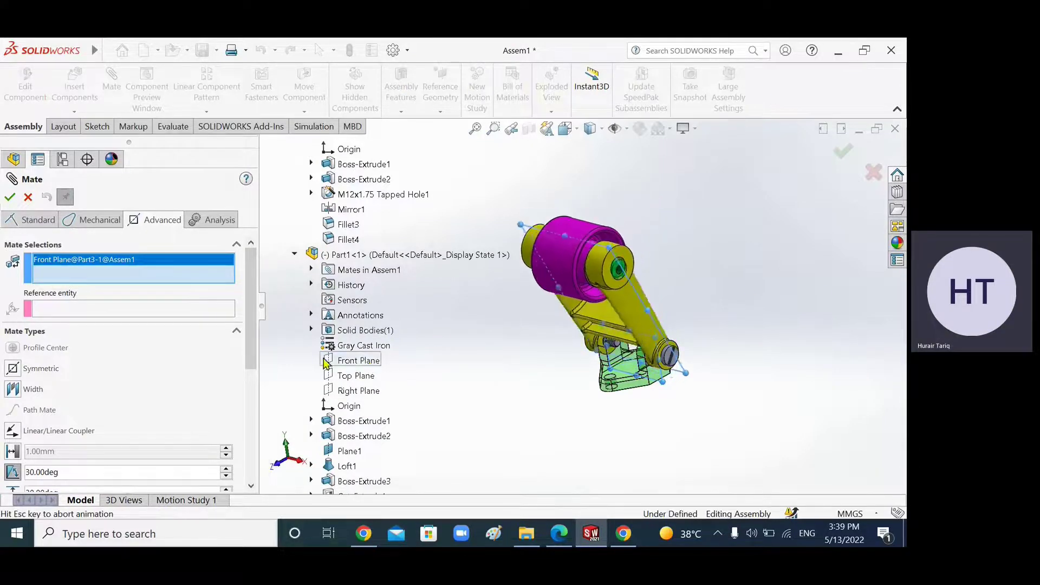
# Set the angle between the two Front Planes to 0 degrees in the mate settings
pyautogui.moveTo(650, 381); pyautogui.dragTo(588, 364, button='middle')
pyautogui.scroll(1, 389, 332)
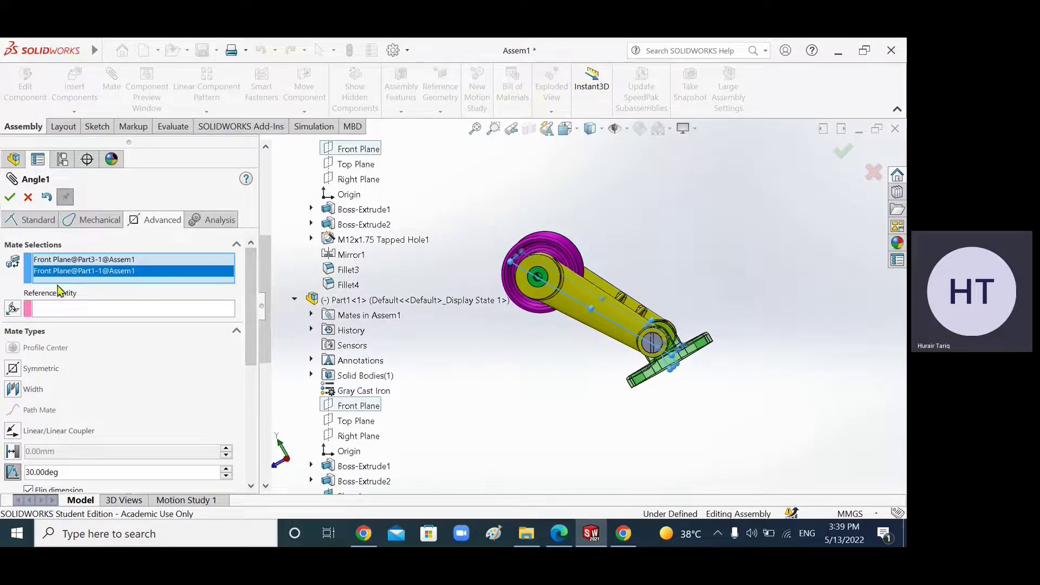
pyautogui.moveTo(256, 286); pyautogui.dragTo(250, 340)
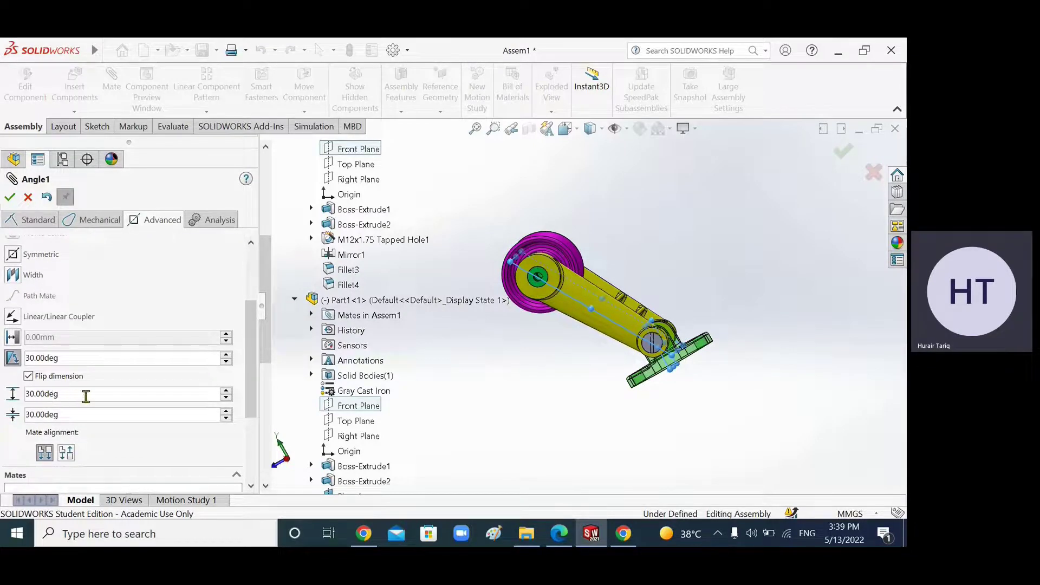
pyautogui.moveTo(483, 434); pyautogui.dragTo(550, 417, button='middle')
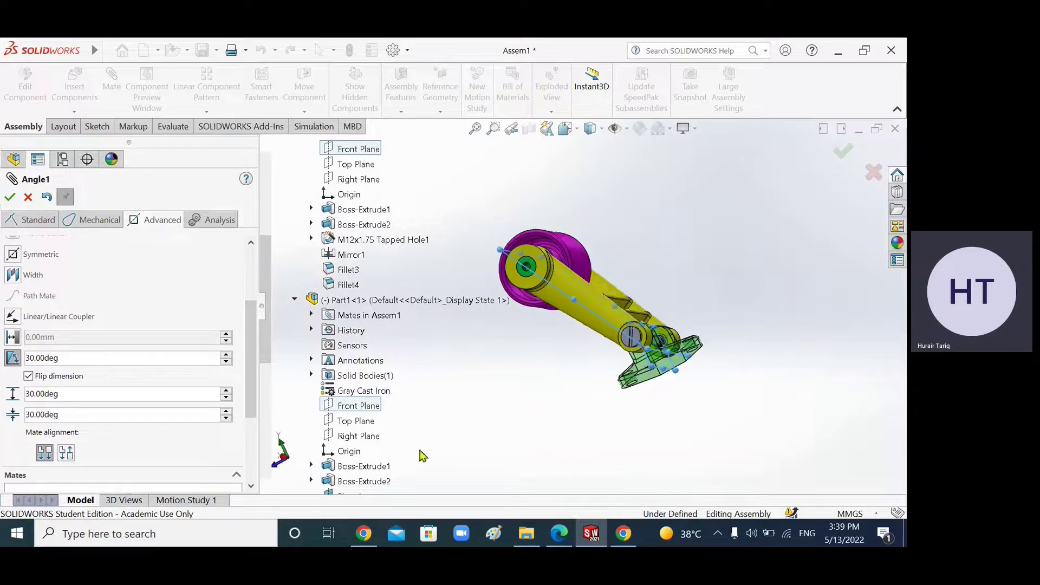
pyautogui.doubleClick(38, 357)
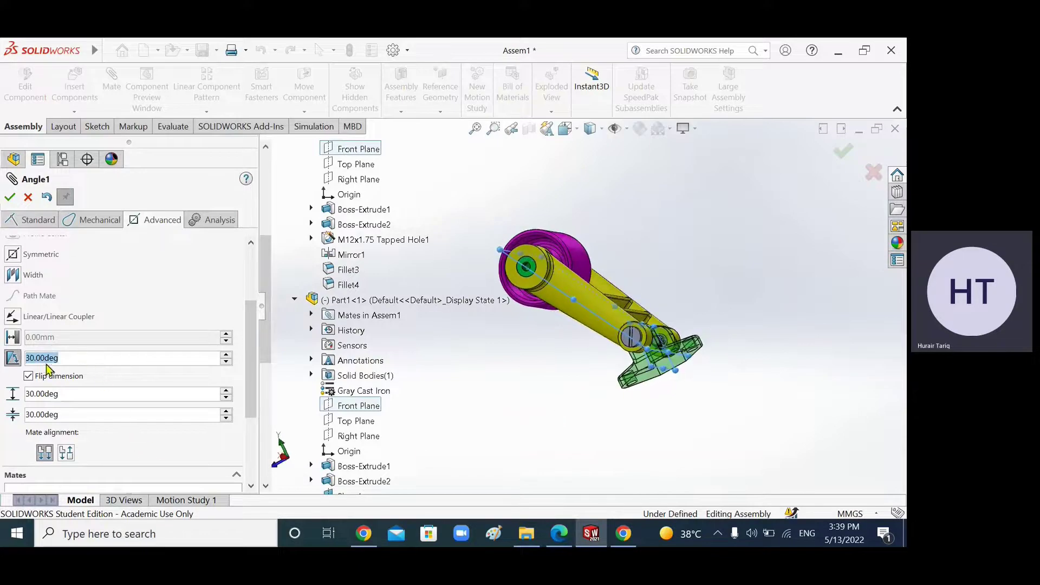
pyautogui.write('0')
pyautogui.moveTo(650, 371); pyautogui.dragTo(655, 355, button='middle')
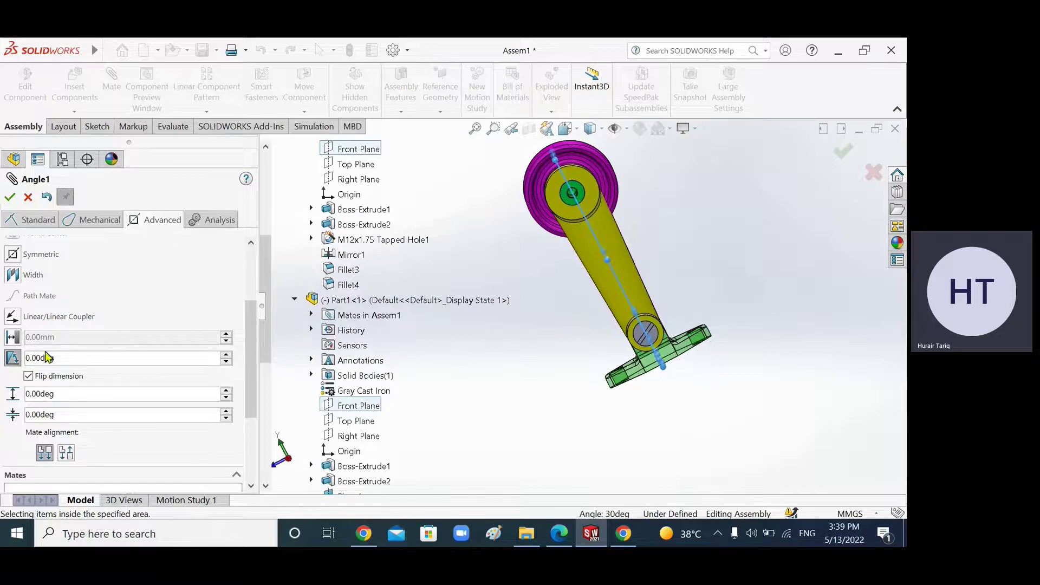
# Try to set the mate angle to -30 degrees
pyautogui.press('BackSpace')
pyautogui.write('-30')
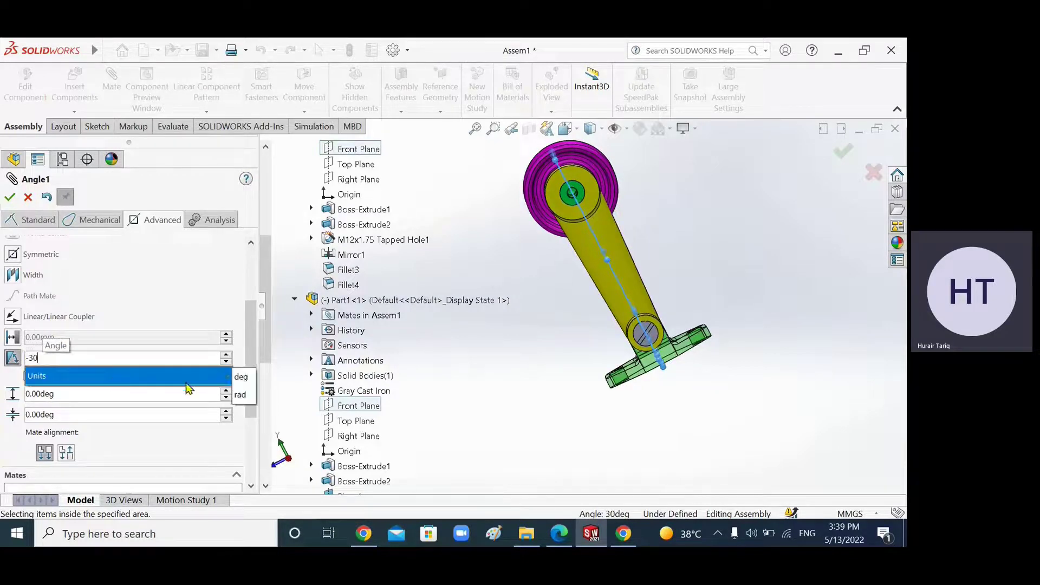
pyautogui.press('Return')
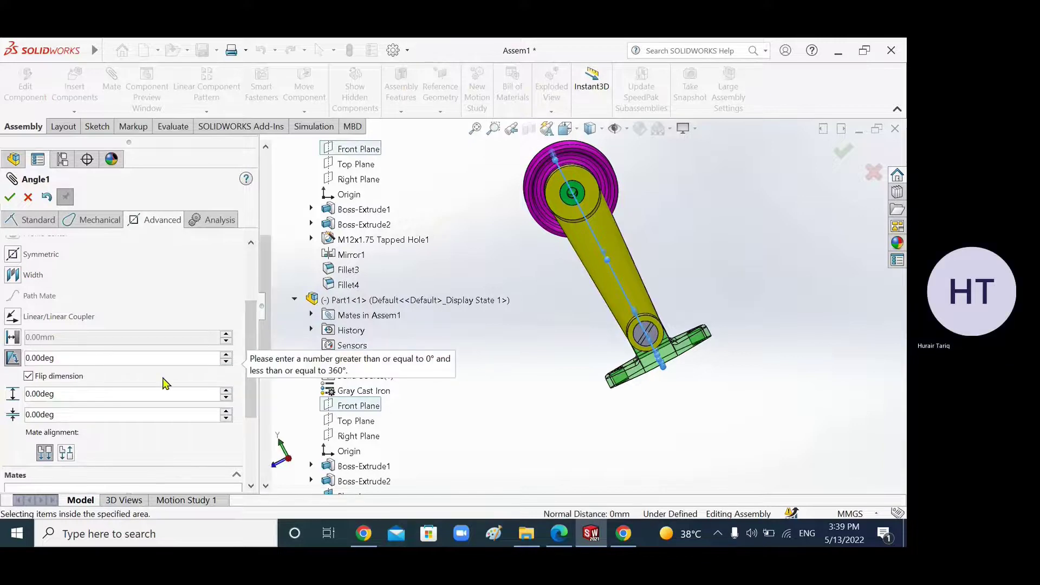
# Raise the mate angle in one-degree increments from zero to 30 degrees to see how the arm swings
pyautogui.click(227, 354)
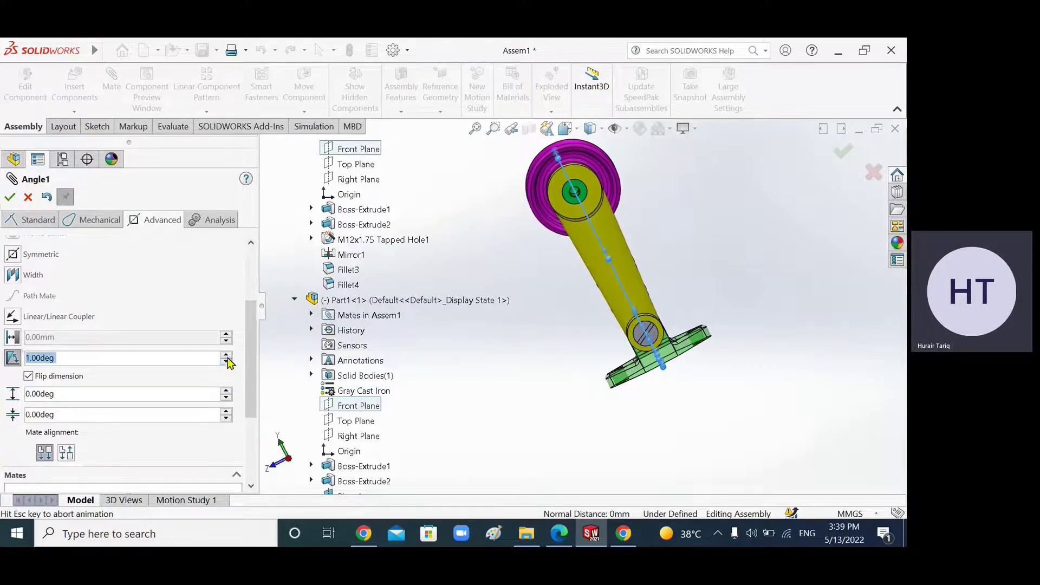
pyautogui.click(227, 355)
pyautogui.click(227, 355)
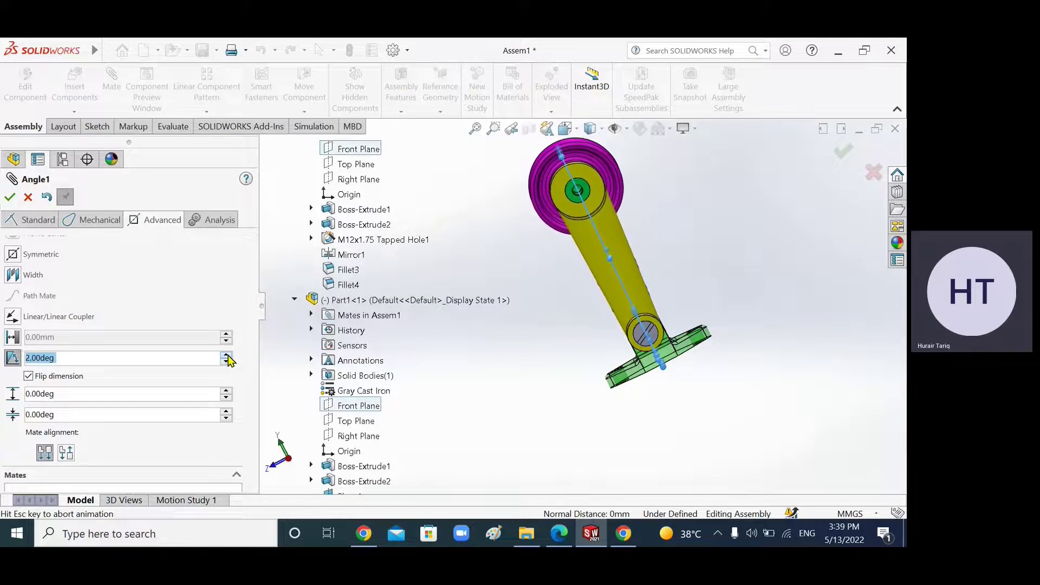
pyautogui.click(227, 355)
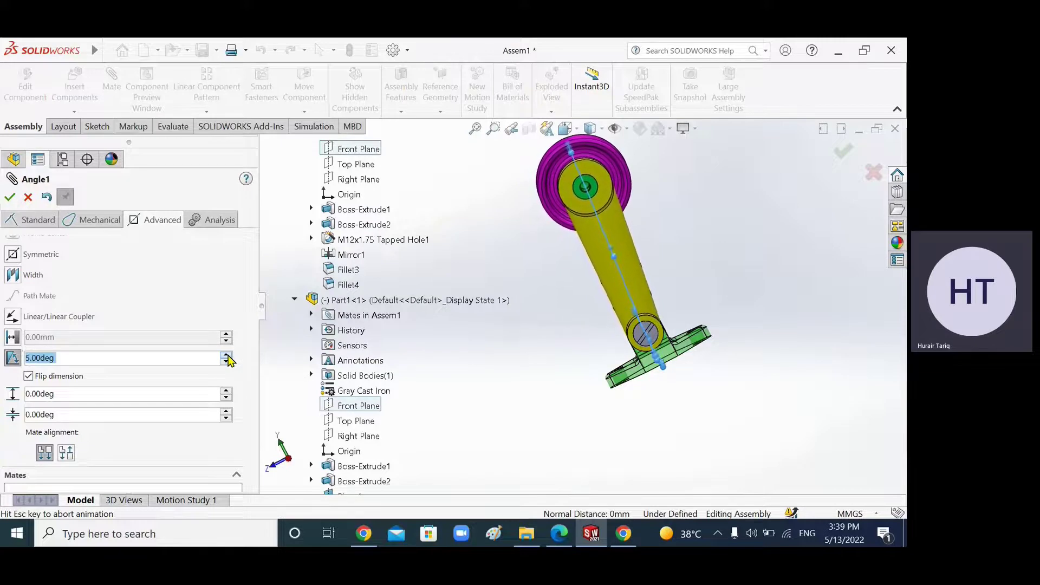
pyautogui.click(227, 354)
pyautogui.click(227, 354)
pyautogui.click(227, 355)
pyautogui.click(227, 355)
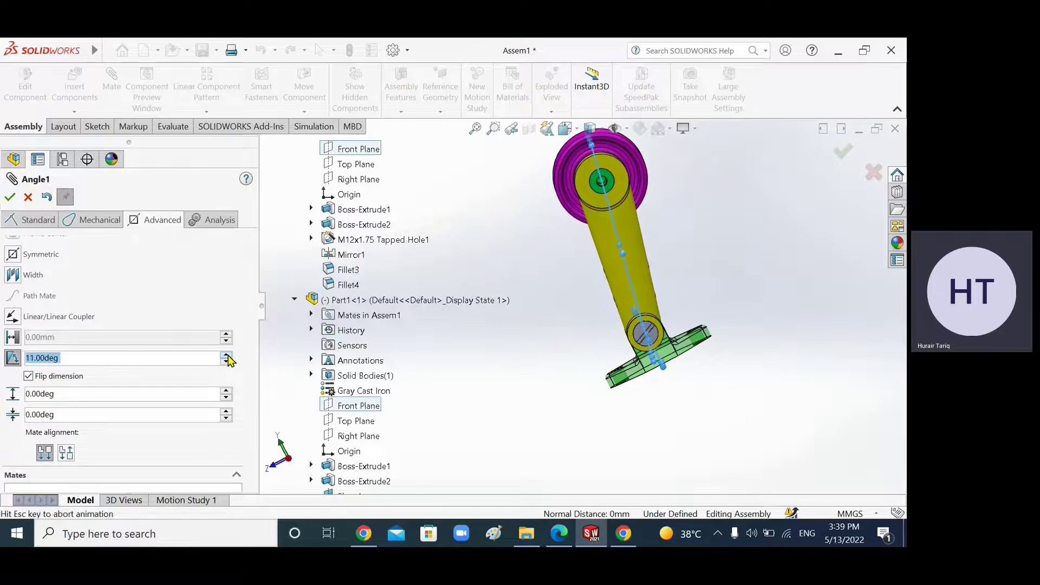
pyautogui.click(227, 354)
pyautogui.click(226, 354)
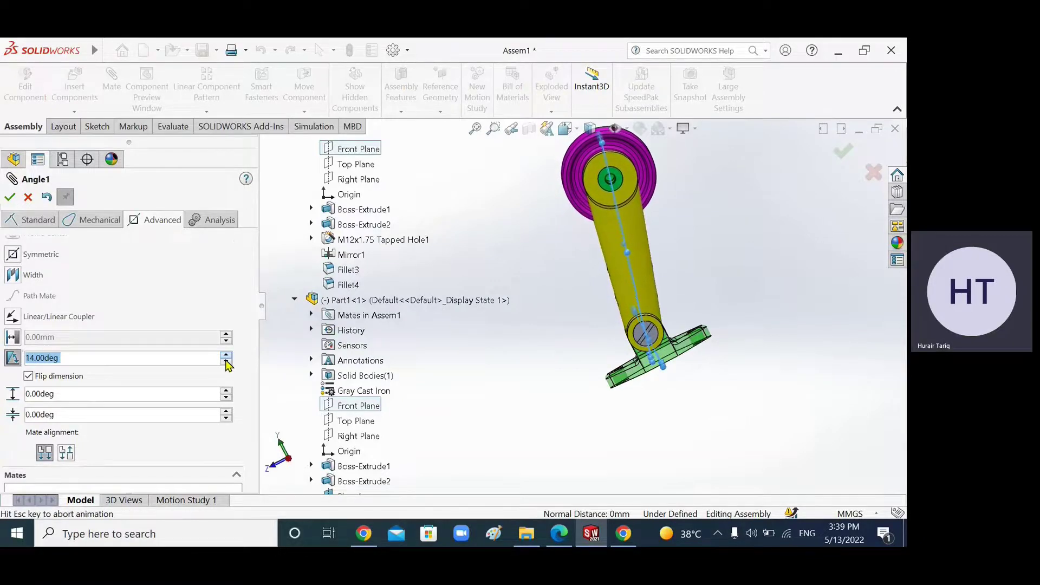
pyautogui.click(227, 355)
pyautogui.click(227, 354)
pyautogui.click(227, 355)
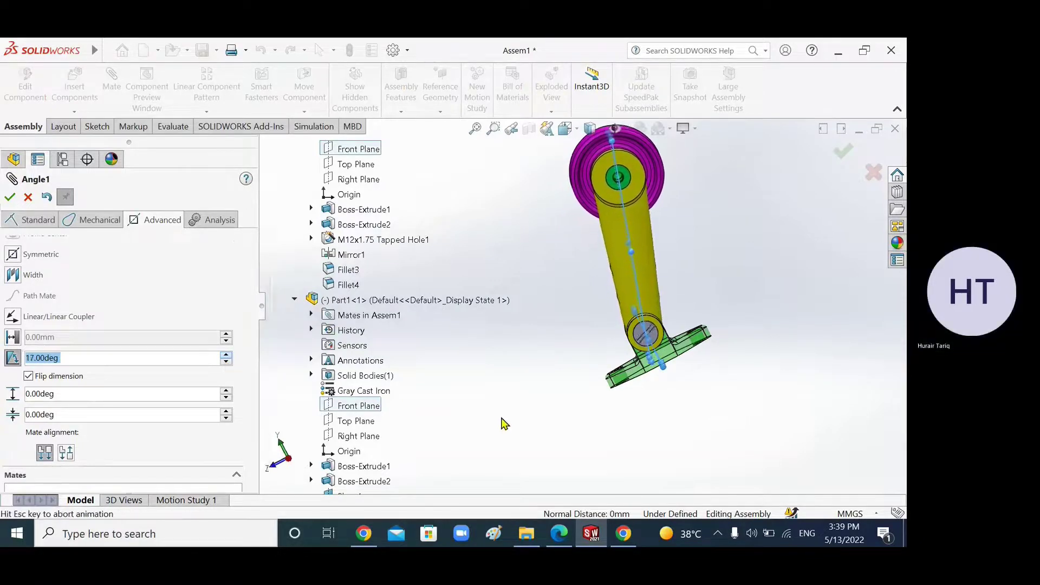
pyautogui.press('Up')
pyautogui.press('Up')
pyautogui.press('Up')
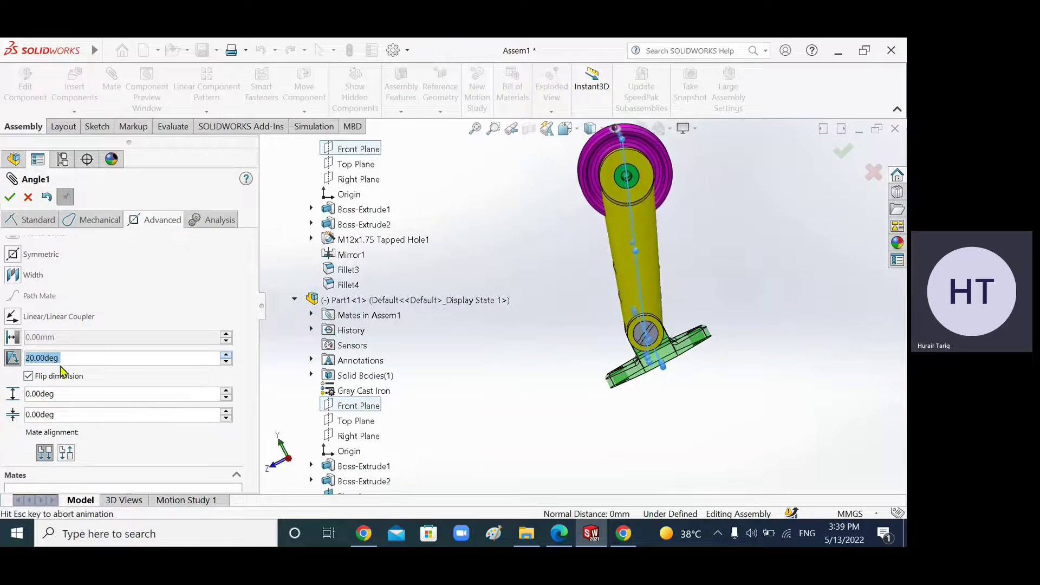
pyautogui.press('Up')
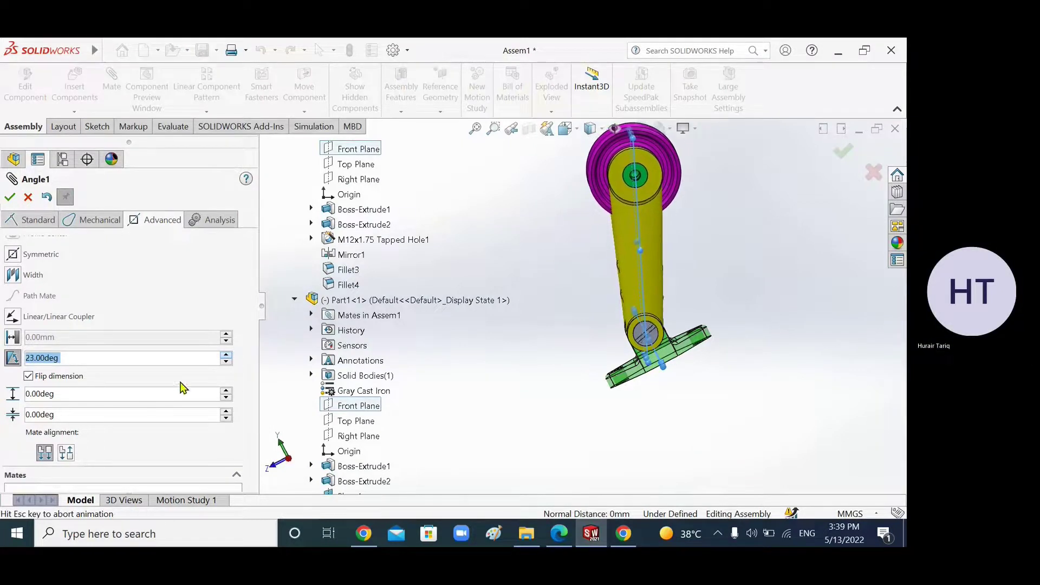
pyautogui.click(227, 353)
pyautogui.press('Up')
pyautogui.press('Up')
pyautogui.press('Up')
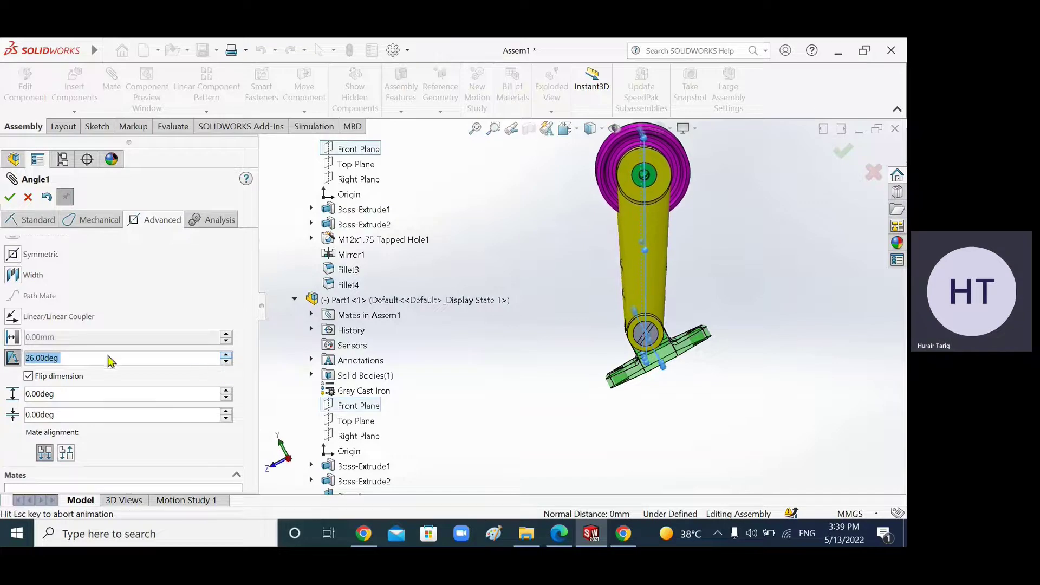
pyautogui.press('Up')
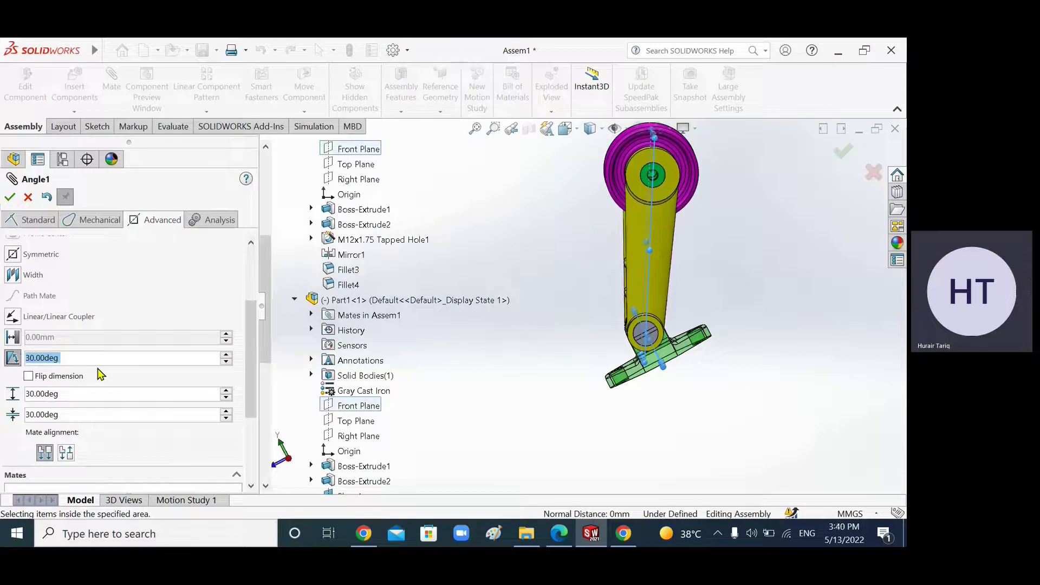
# Lower the mate angle in one-degree increments to 23 degrees
pyautogui.doubleClick(226, 363)
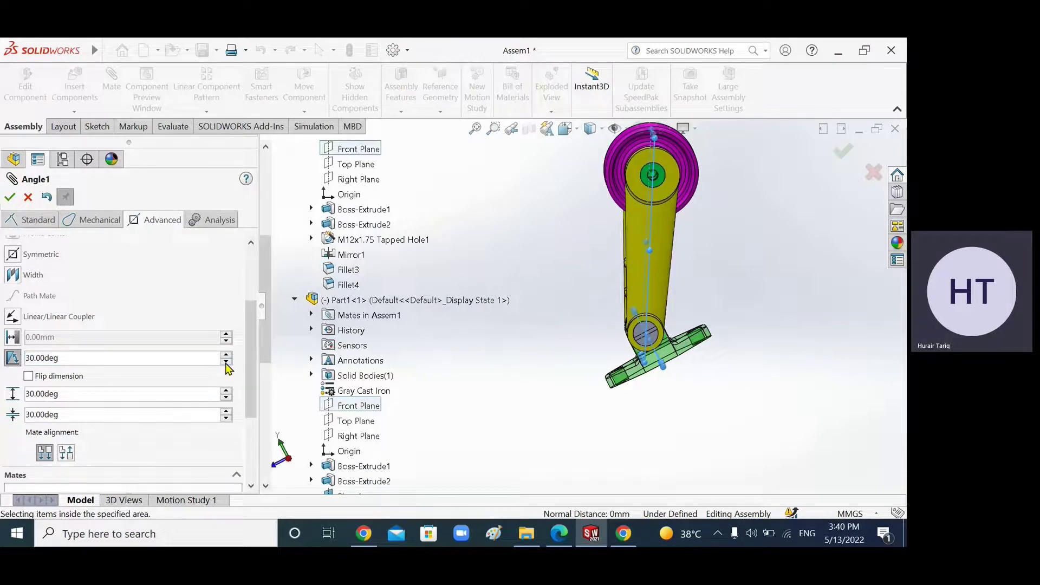
pyautogui.scroll(-3, 99, 363)
pyautogui.scroll(-2, 74, 380)
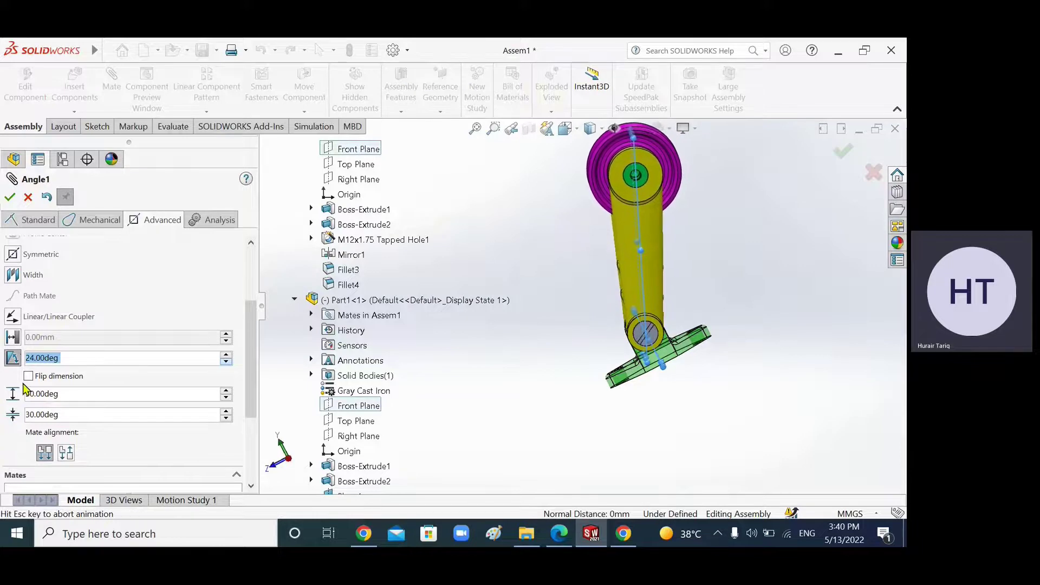
# Turn on the flipped dimension for the angle mate, and try the anti-aligned orientation before restoring the aligned one
pyautogui.click(28, 376)
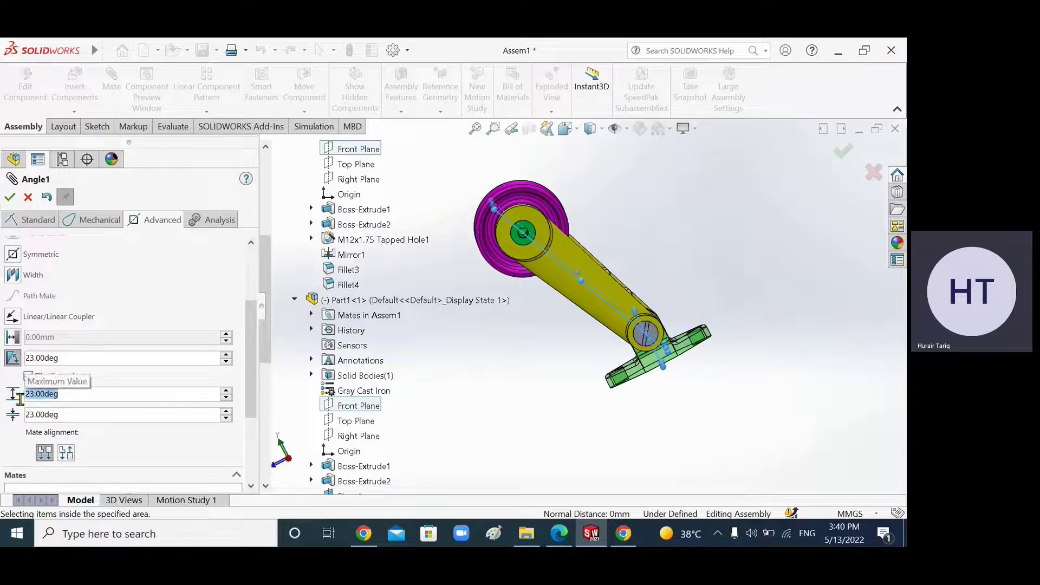
pyautogui.click(69, 458)
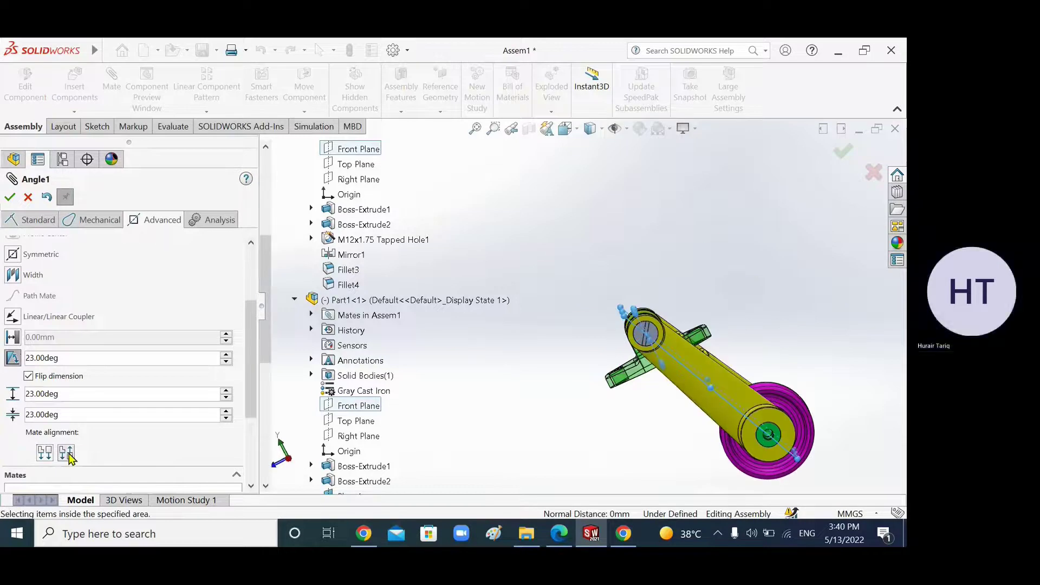
pyautogui.click(44, 453)
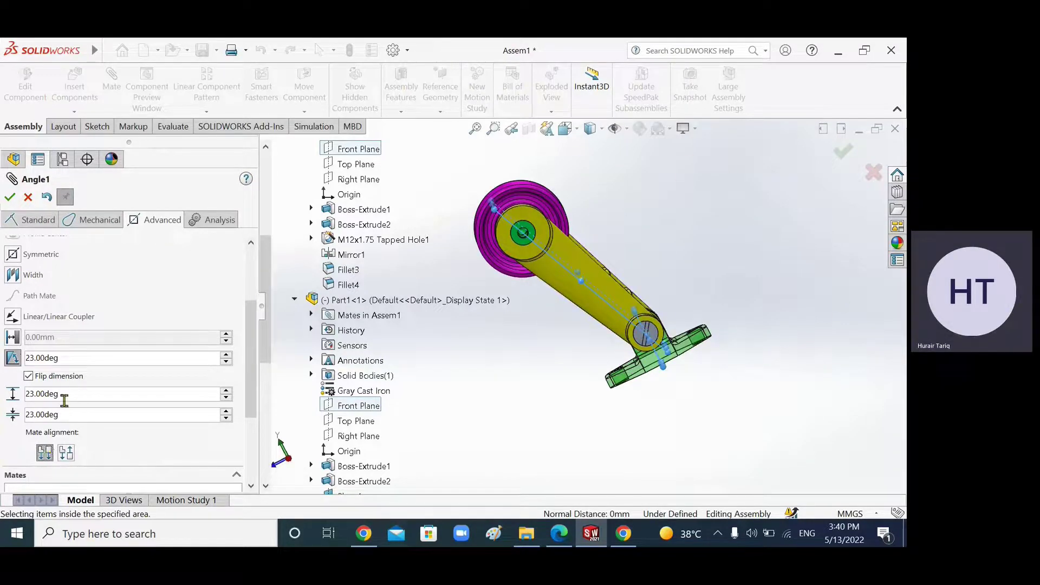
# Try a maximum angle of 30 degrees with a minimum angle of 330 degrees for the mate
pyautogui.moveTo(74, 395); pyautogui.dragTo(20, 401)
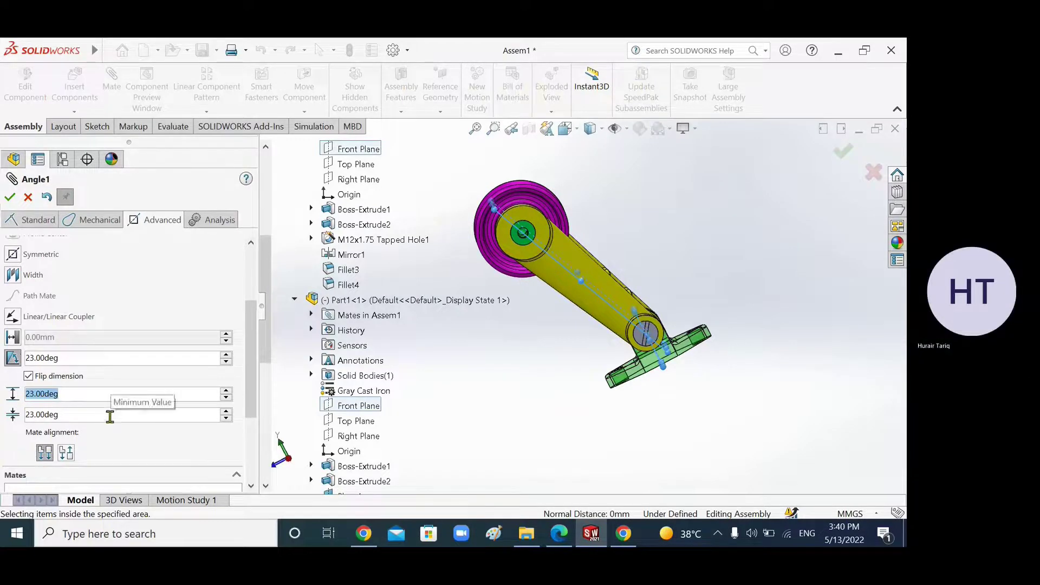
pyautogui.write('30')
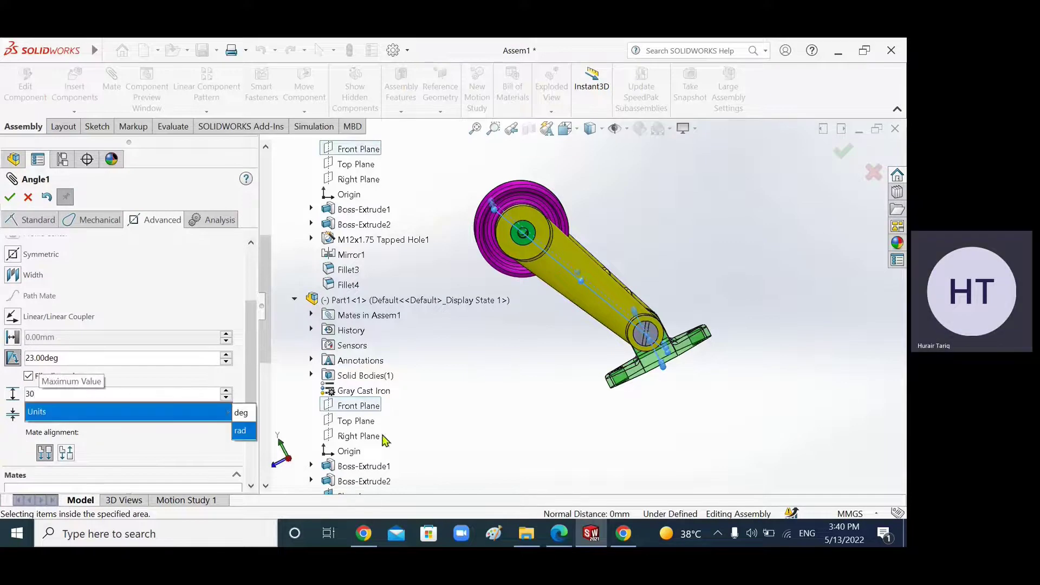
pyautogui.press('Return')
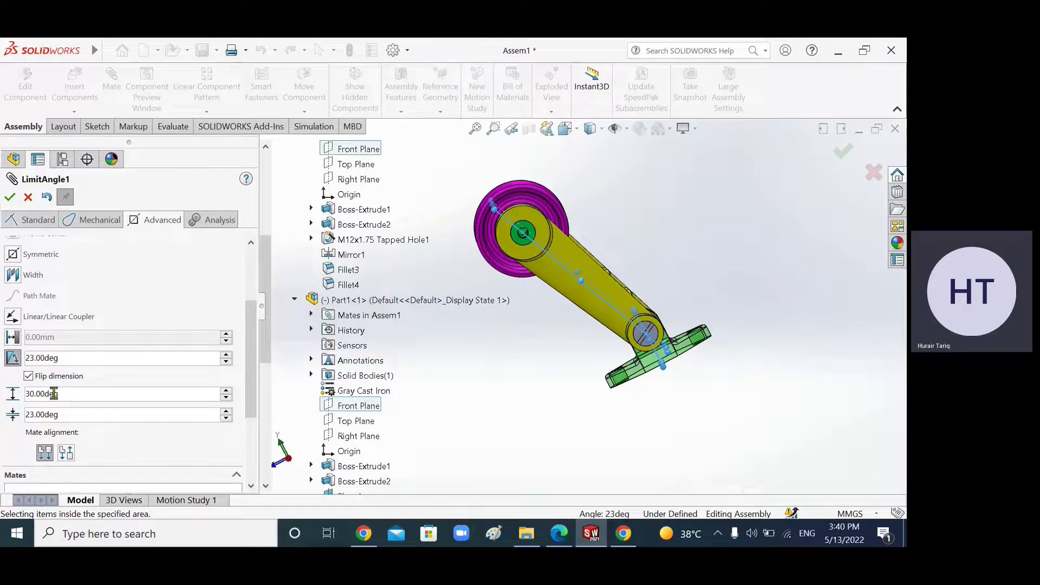
pyautogui.moveTo(61, 418); pyautogui.dragTo(27, 415)
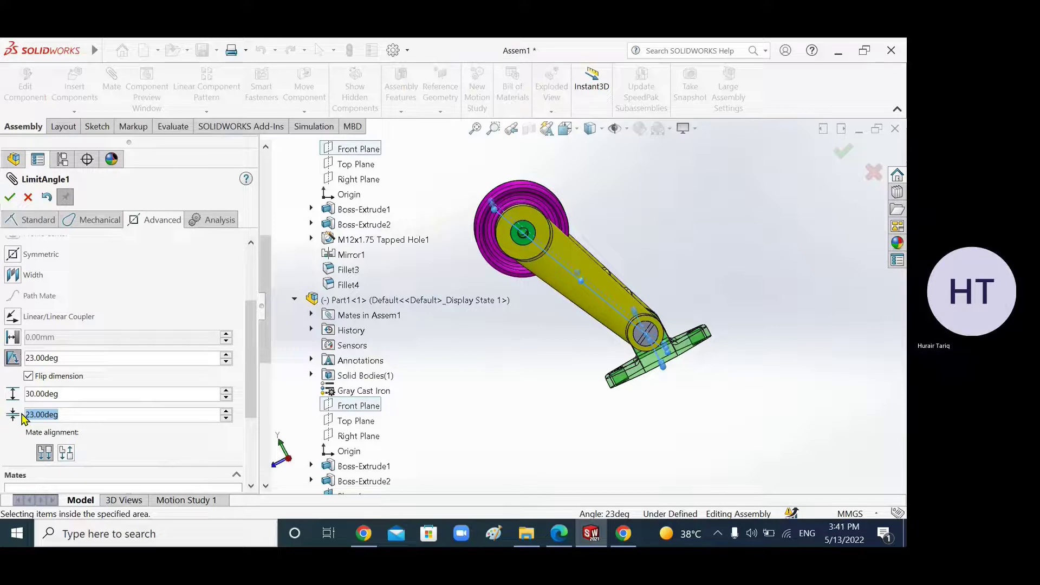
pyautogui.write('330')
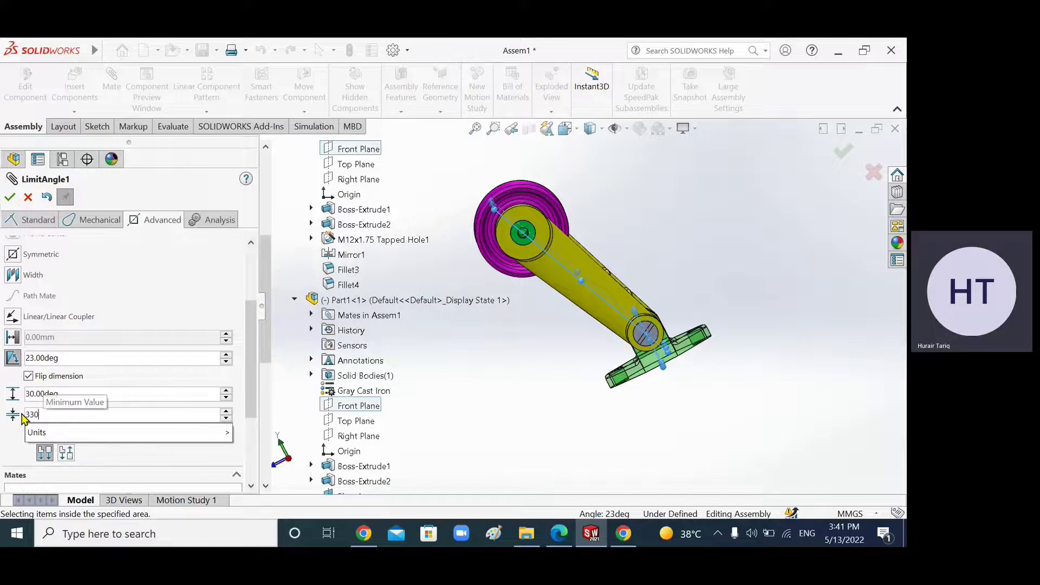
pyautogui.press('Return')
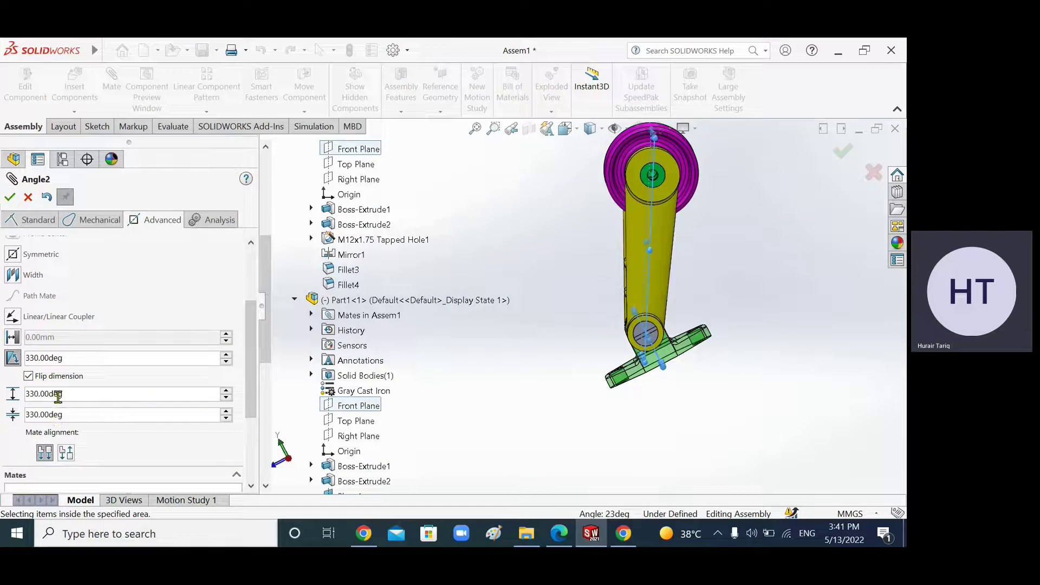
# Set the angle mate's maximum value to 30 degrees and its minimum value to -30 degrees
pyautogui.moveTo(69, 394); pyautogui.dragTo(28, 394)
pyautogui.write('30')
pyautogui.press('Return')
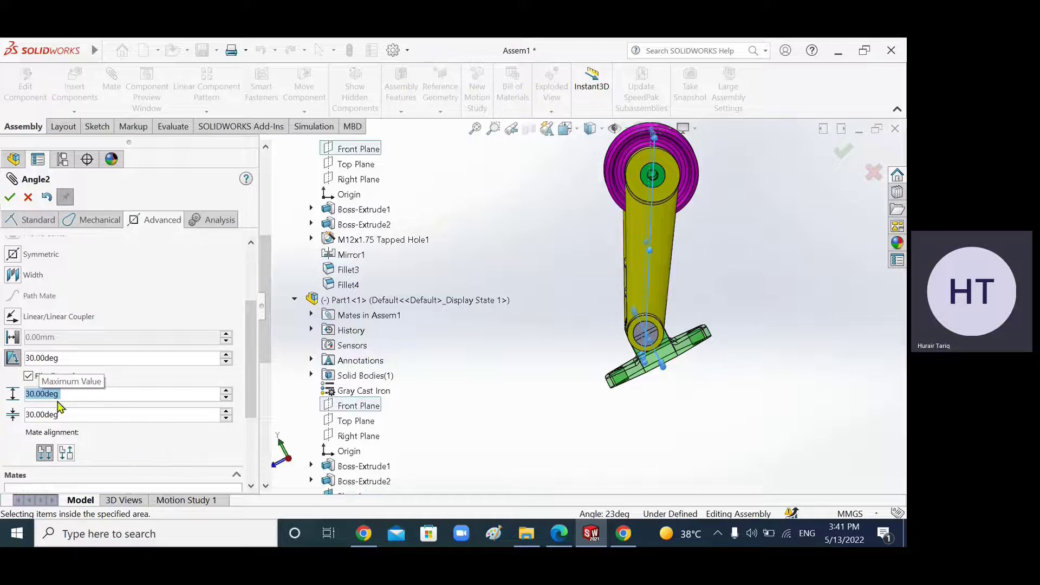
pyautogui.moveTo(59, 414); pyautogui.dragTo(15, 413)
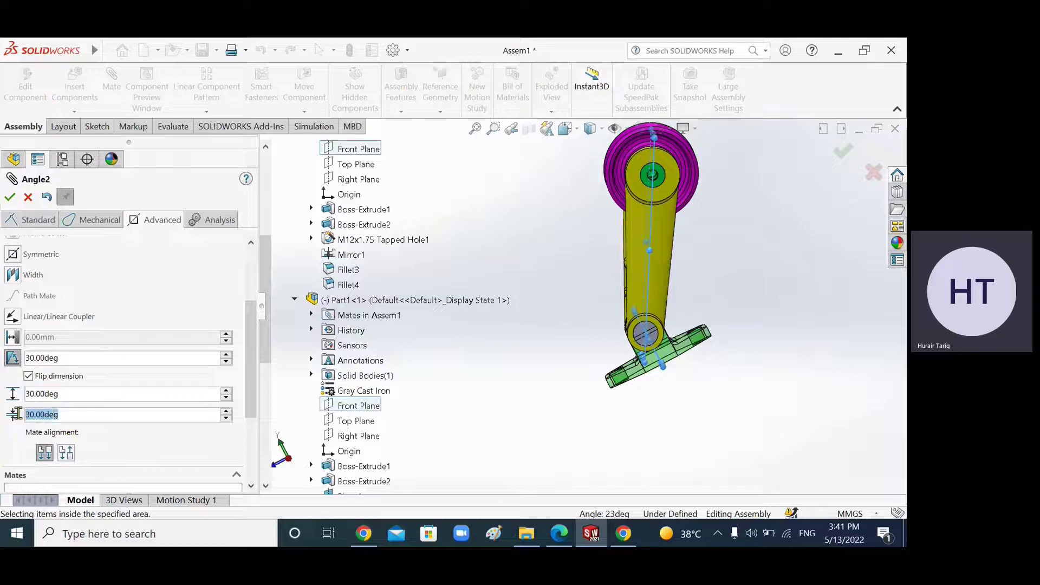
pyautogui.press('BackSpace')
pyautogui.write('-30')
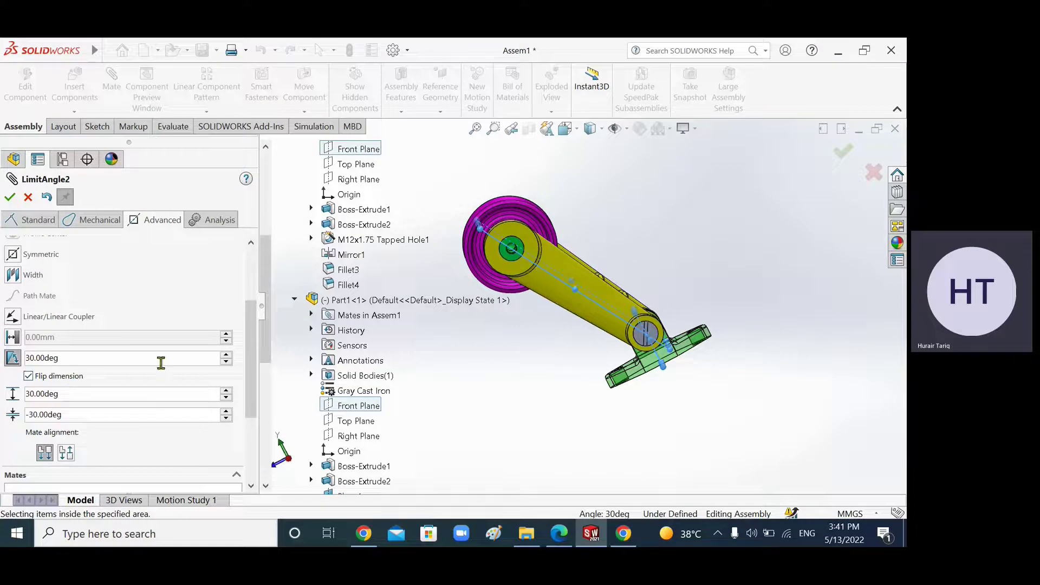
# Lower the mate's current angle in one-degree increments to 17 degrees and accept the limit angle mate
pyautogui.click(226, 362)
pyautogui.click(225, 362)
pyautogui.click(225, 361)
pyautogui.click(226, 361)
pyautogui.click(226, 362)
pyautogui.click(226, 361)
pyautogui.click(226, 362)
pyautogui.click(226, 362)
pyautogui.click(226, 361)
pyautogui.press('Down')
pyautogui.press('Down')
pyautogui.press('Down')
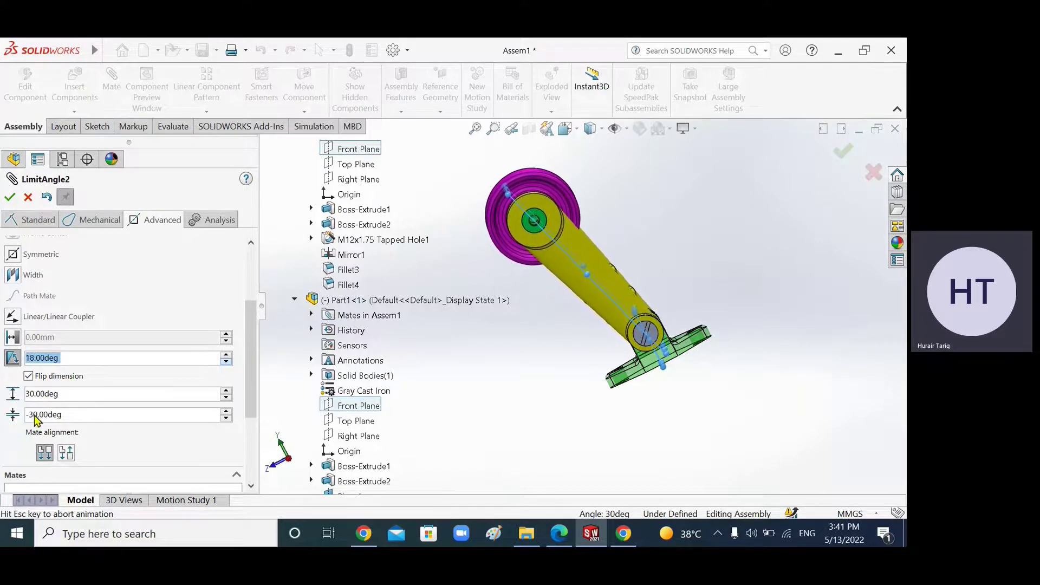
pyautogui.press('Down')
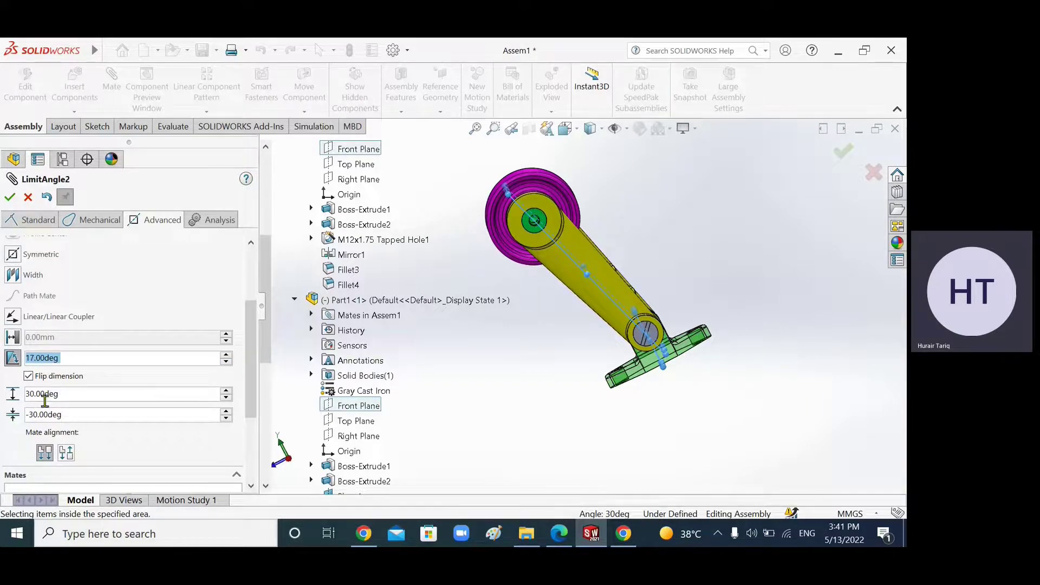
pyautogui.moveTo(27, 393); pyautogui.dragTo(55, 414)
pyautogui.click(91, 416)
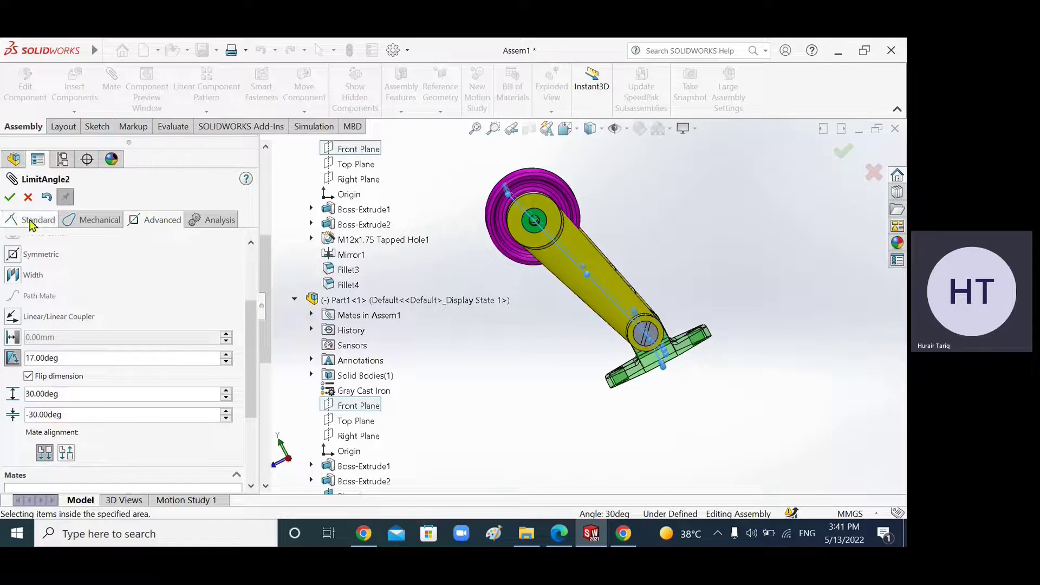
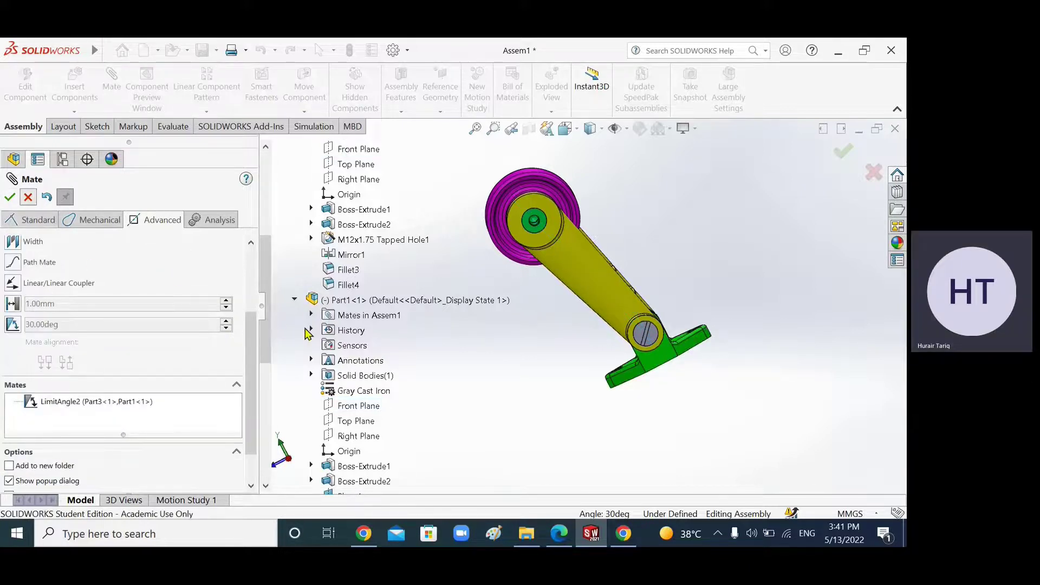
# Close the mate definition and swing the arm both ways about the base to test its angle limits from different viewpoints
pyautogui.press('Escape')
pyautogui.moveTo(251, 325); pyautogui.dragTo(251, 428)
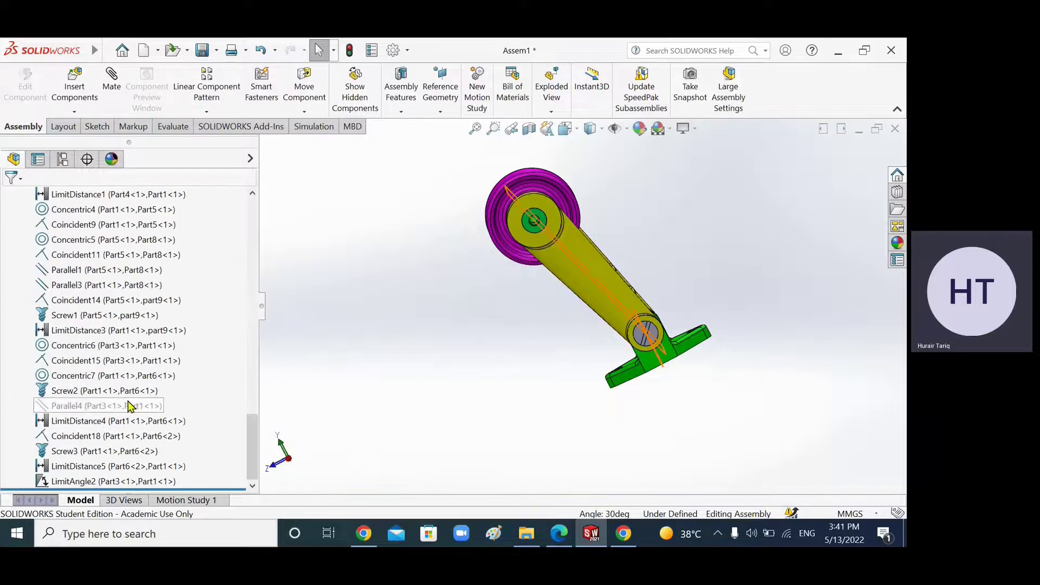
pyautogui.moveTo(522, 437); pyautogui.dragTo(575, 404, button='middle')
pyautogui.moveTo(614, 288); pyautogui.dragTo(411, 491)
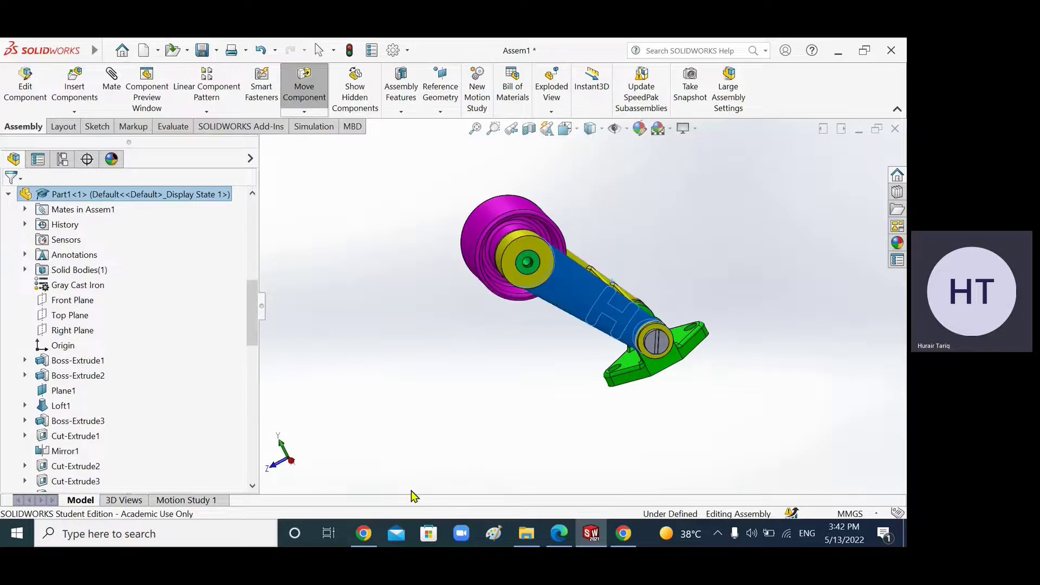
pyautogui.moveTo(535, 360); pyautogui.dragTo(726, 315)
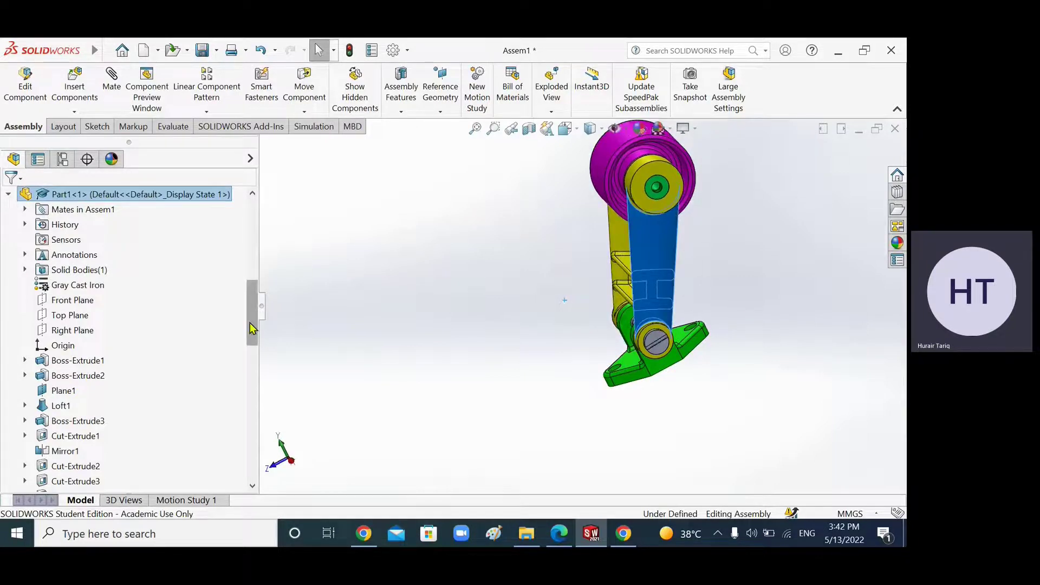
pyautogui.moveTo(252, 328); pyautogui.dragTo(255, 478)
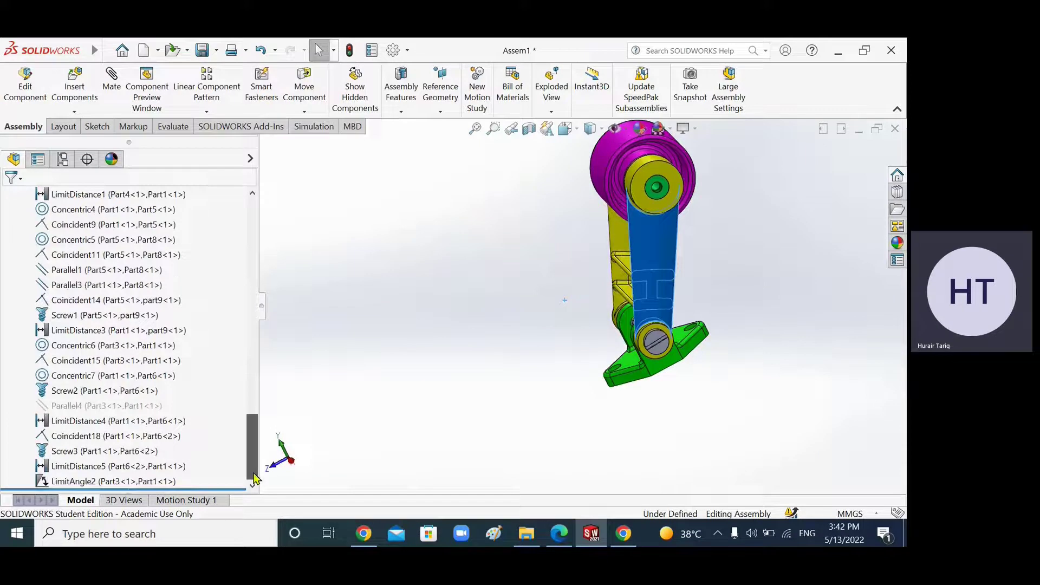
pyautogui.moveTo(541, 379); pyautogui.dragTo(587, 361, button='middle')
pyautogui.click(587, 361)
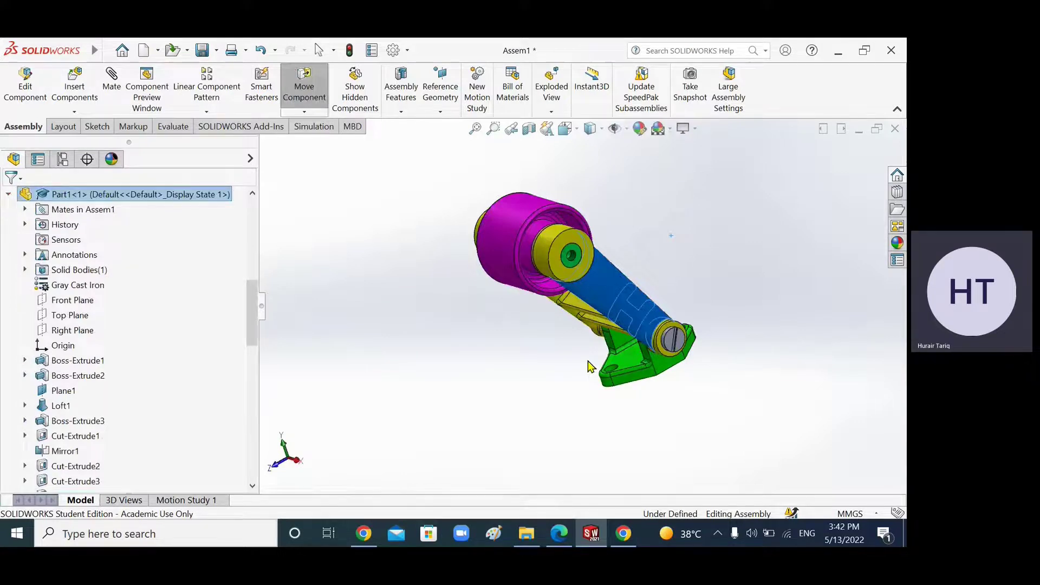
pyautogui.moveTo(587, 361); pyautogui.dragTo(723, 223, button='middle')
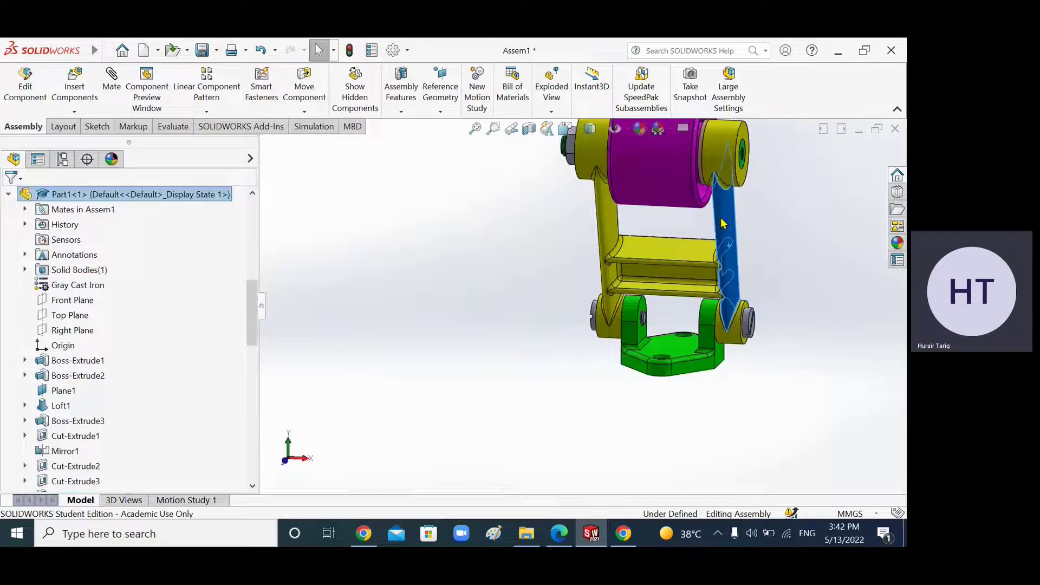
pyautogui.click(723, 223)
pyautogui.moveTo(723, 223); pyautogui.dragTo(666, 259, button='middle')
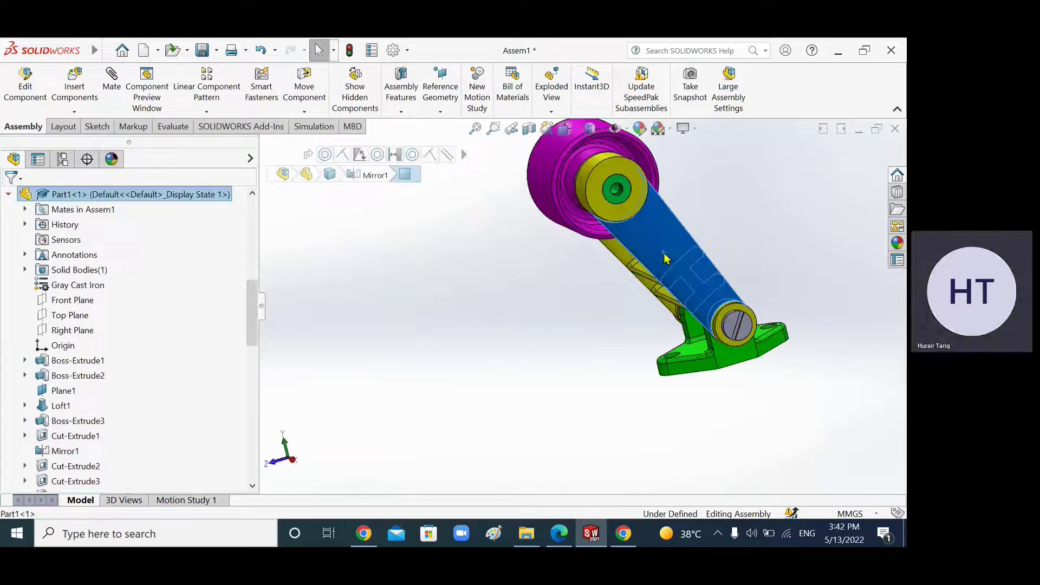
# Create a drawing of the assembly on a standard A3 (ANSI) Landscape sheet with the sheet format displayed
pyautogui.scroll(-10, 94, 410)
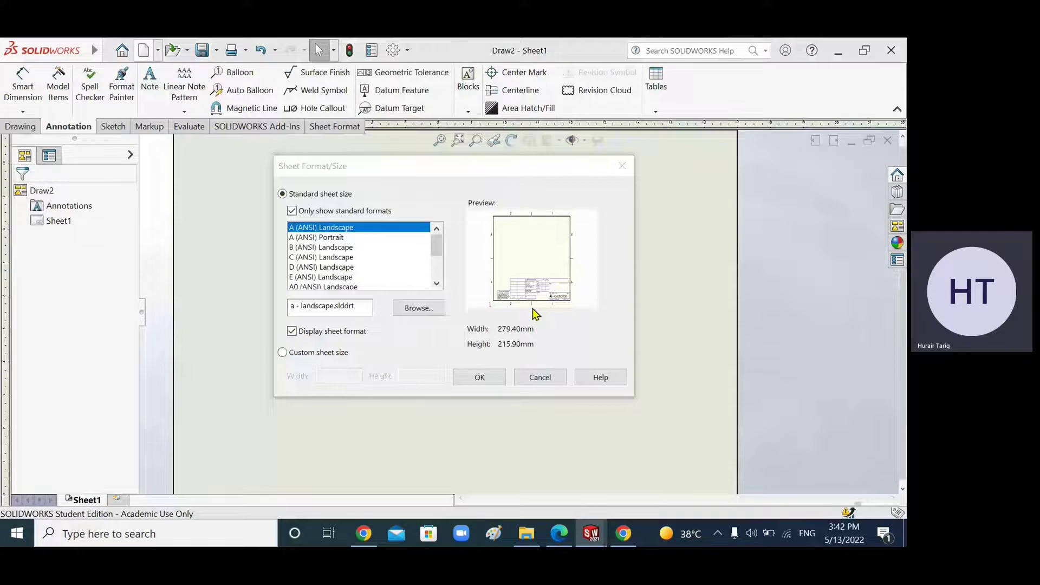
pyautogui.click(532, 307)
pyautogui.scroll(-2, 382, 280)
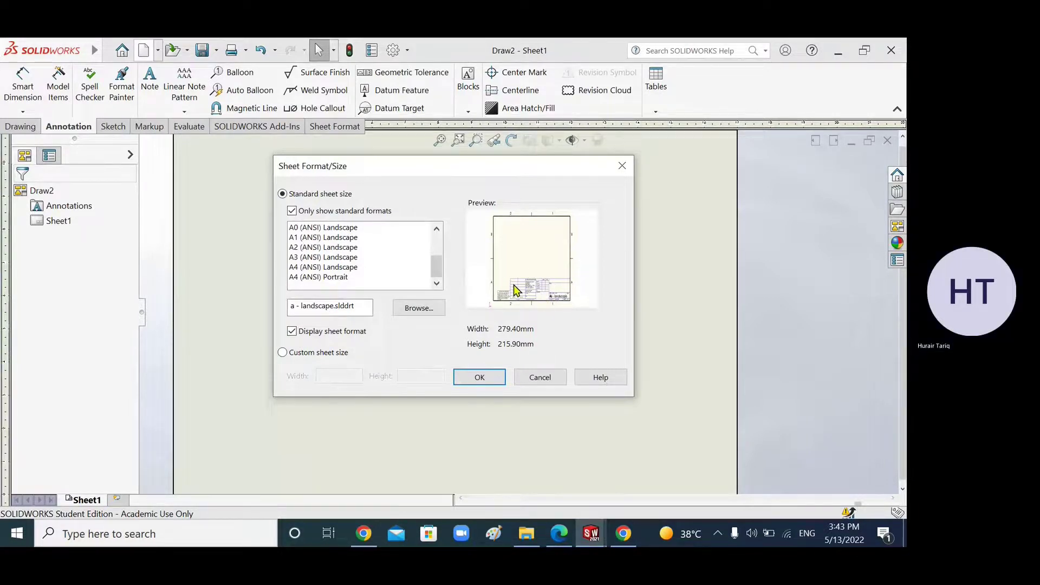
pyautogui.click(329, 258)
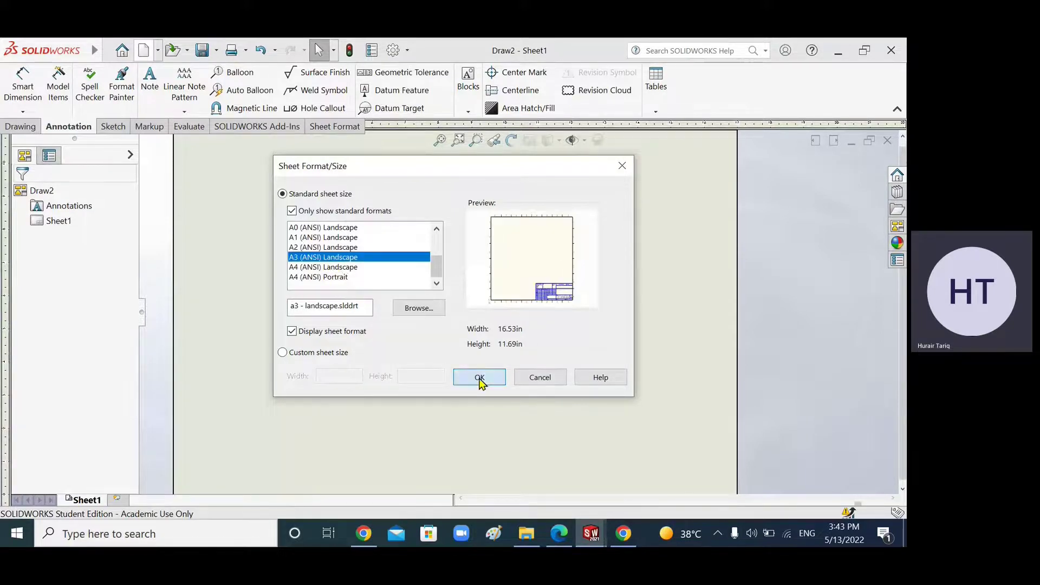
pyautogui.click(480, 378)
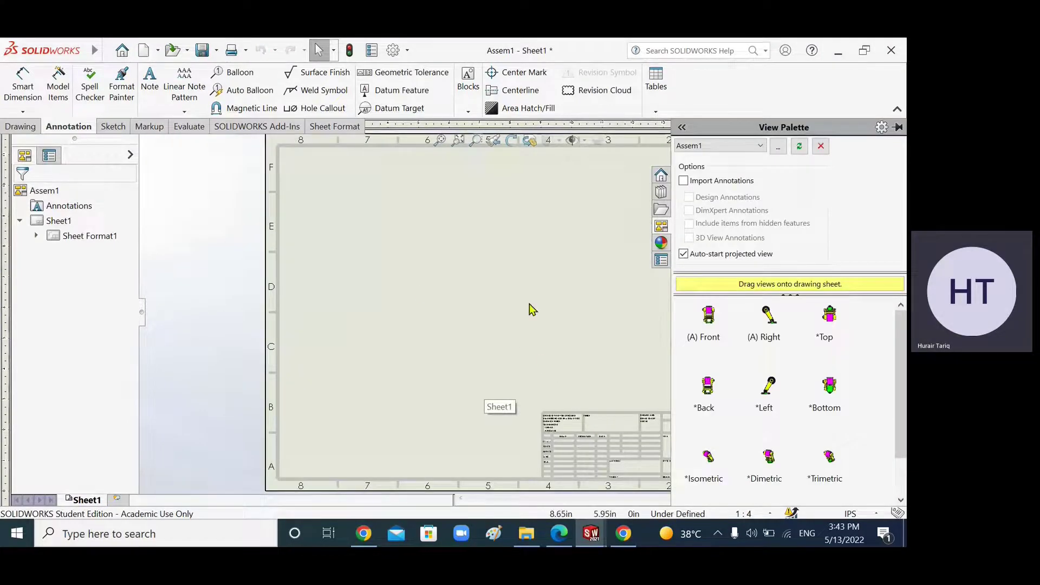
# Place the assembly's Right view on the left half of the drawing sheet
pyautogui.click(540, 320)
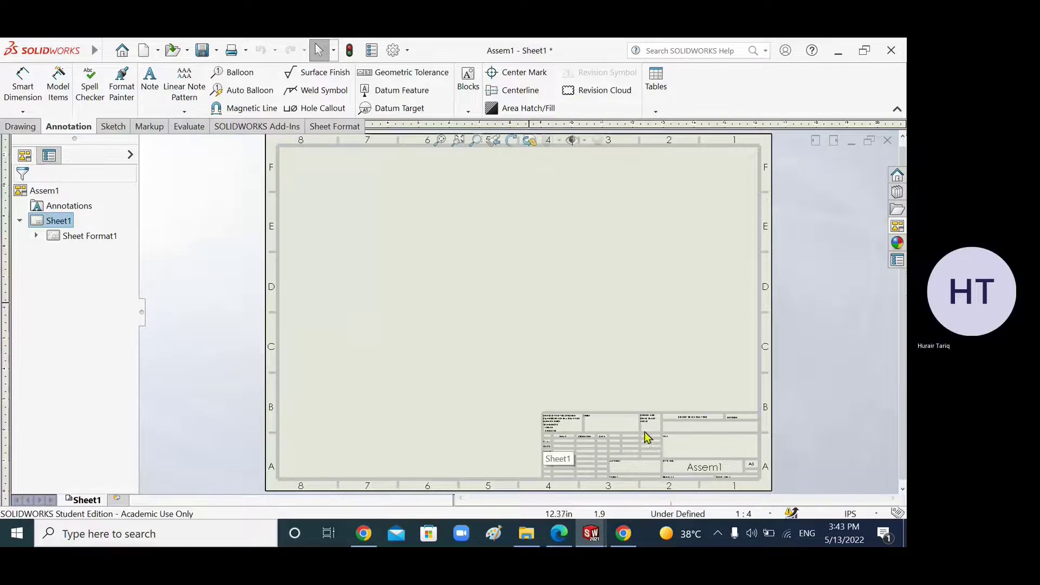
pyautogui.scroll(-2, 649, 440)
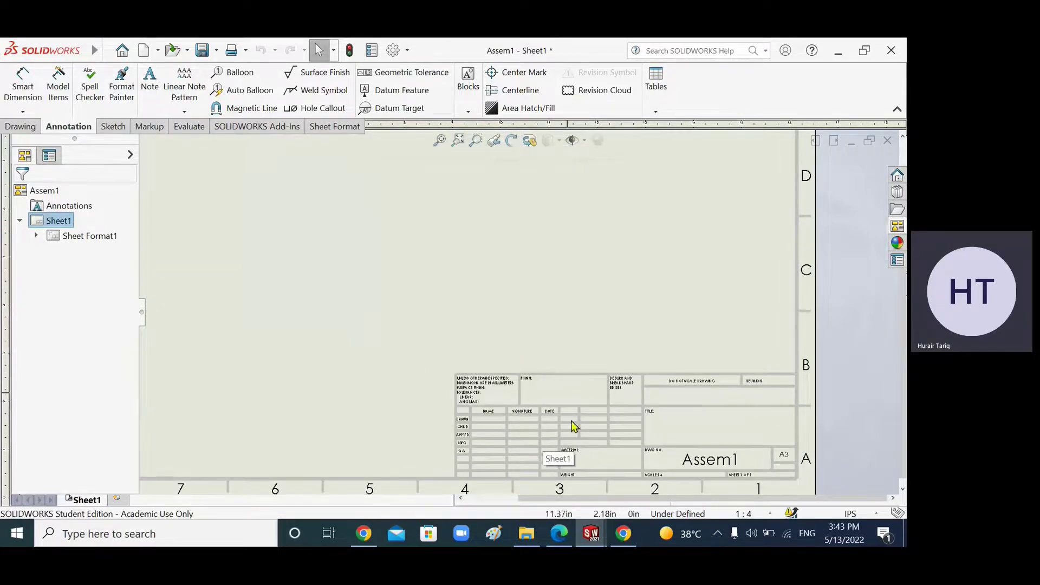
pyautogui.scroll(2, 527, 388)
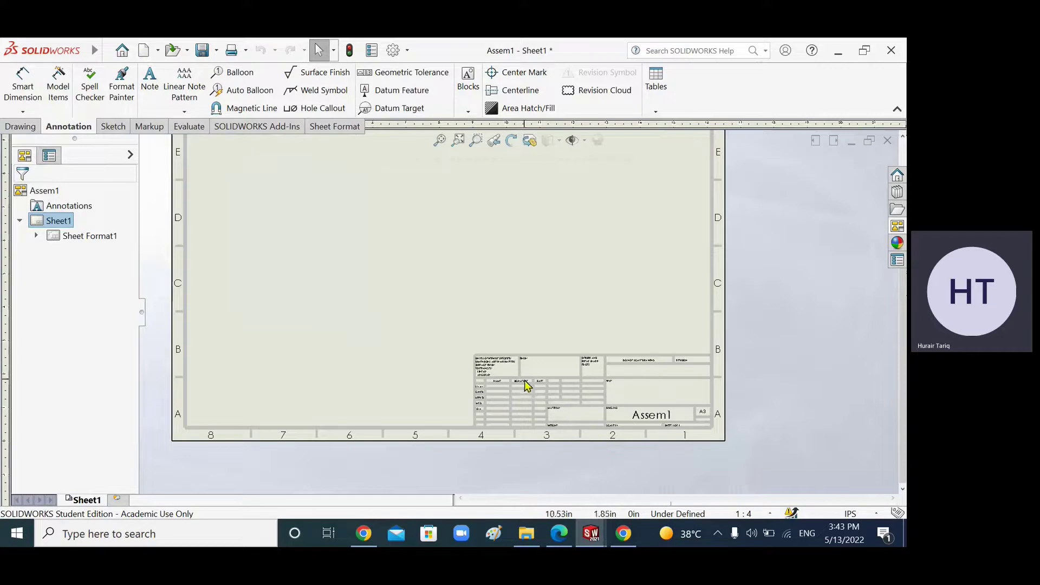
pyautogui.scroll(1, 505, 314)
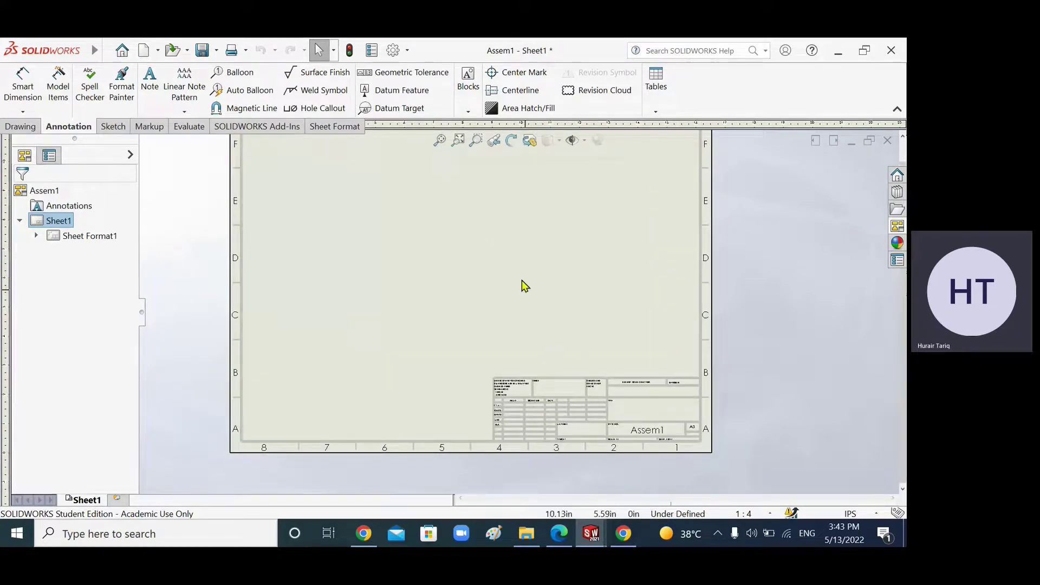
pyautogui.scroll(-1, 510, 277)
pyautogui.scroll(2, 510, 278)
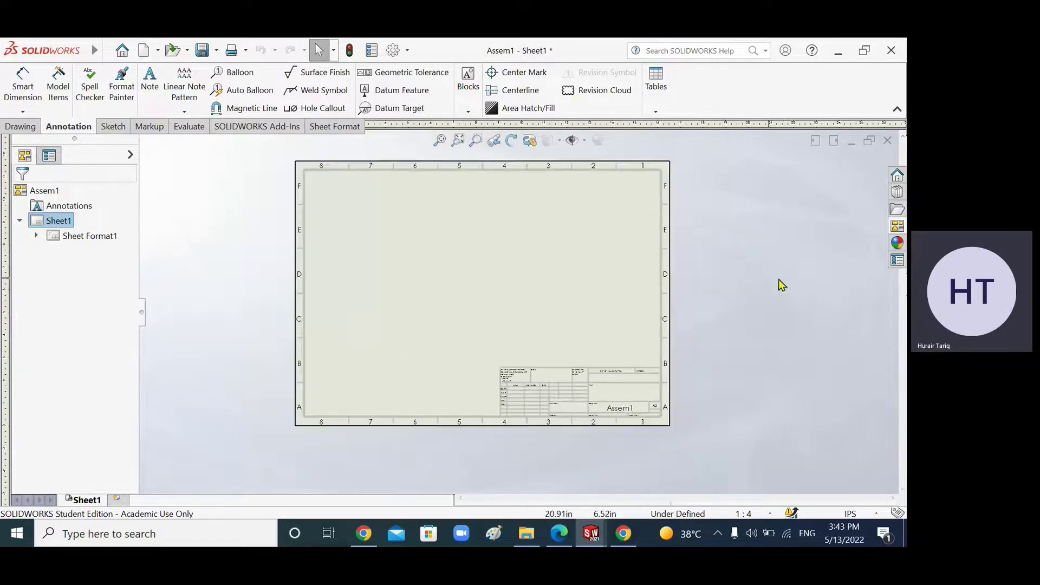
pyautogui.click(897, 227)
pyautogui.moveTo(771, 331); pyautogui.dragTo(409, 299)
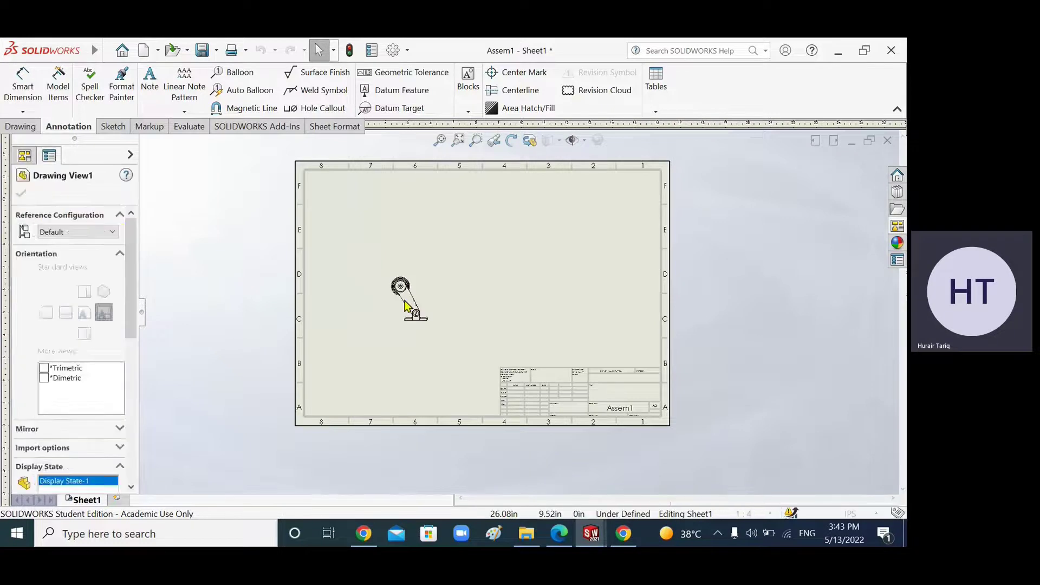
# Project top, side and isometric views from the placed view, and move the isometric view to the sheet's upper-right corner
pyautogui.scroll(-2, 407, 302)
pyautogui.scroll(-2, 407, 303)
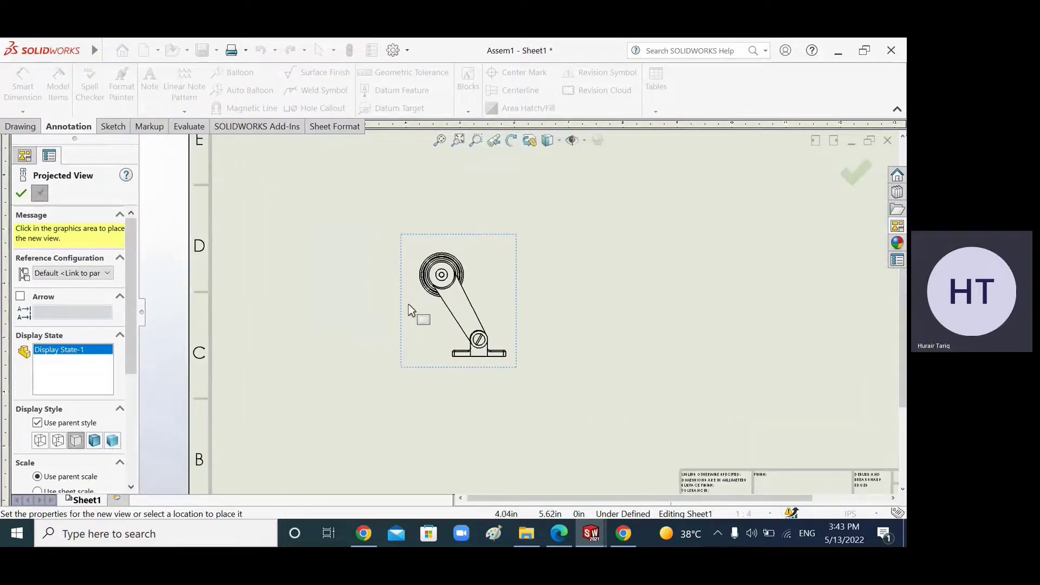
pyautogui.scroll(-1, 410, 311)
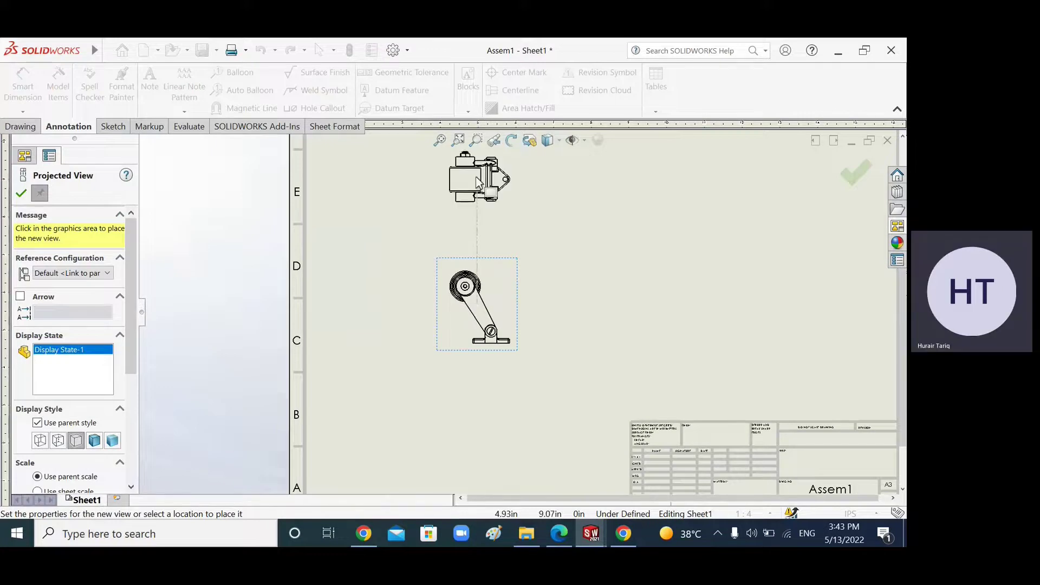
pyautogui.click(477, 183)
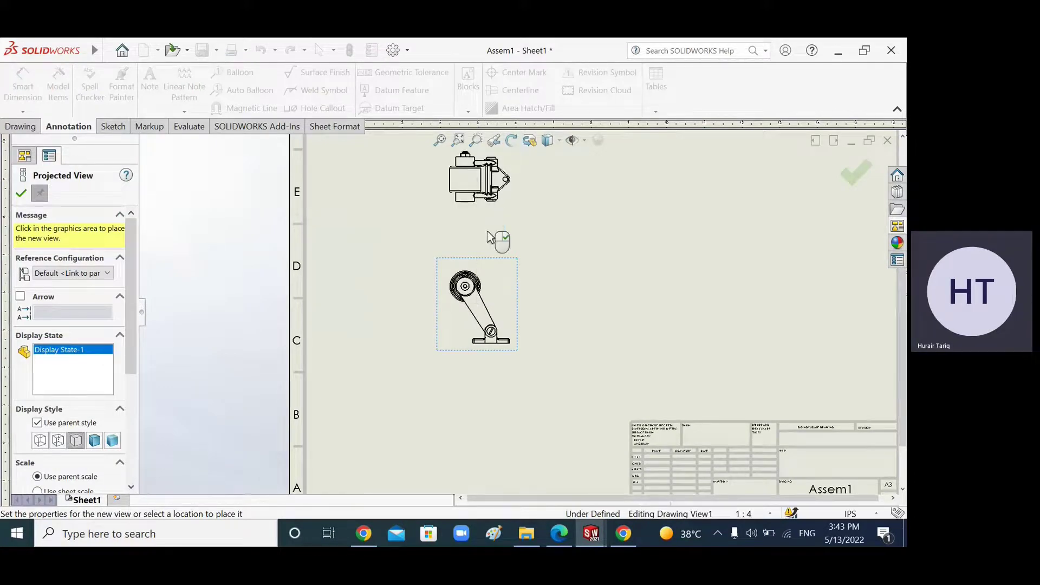
pyautogui.click(666, 328)
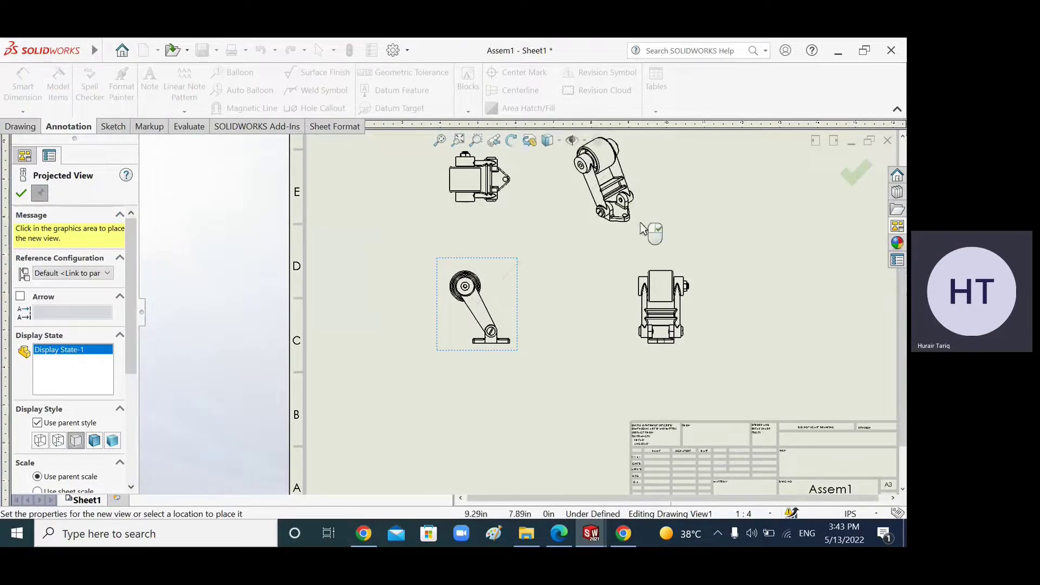
pyautogui.click(425, 253)
pyautogui.click(21, 194)
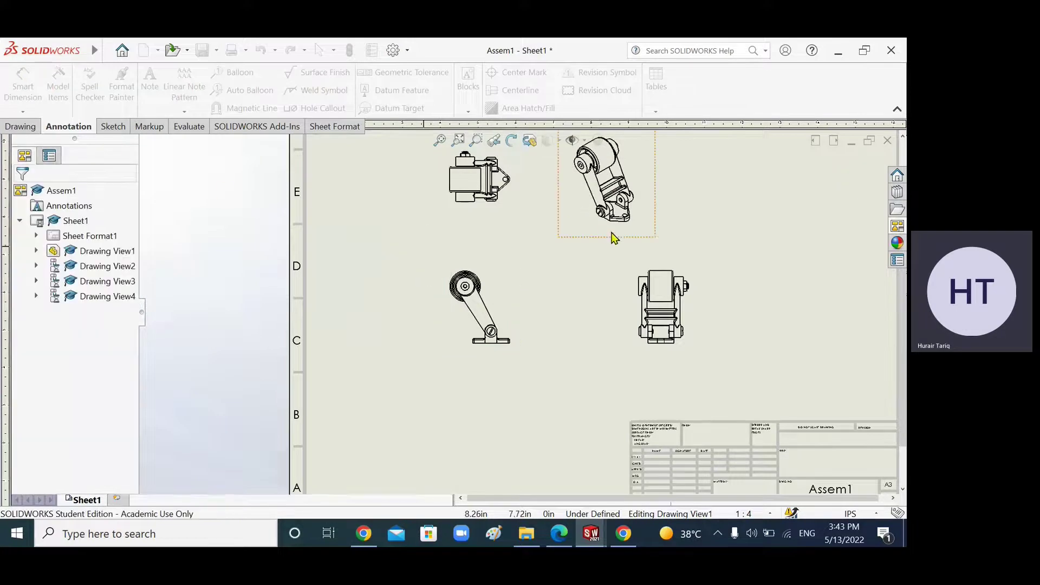
pyautogui.moveTo(650, 241); pyautogui.dragTo(836, 258)
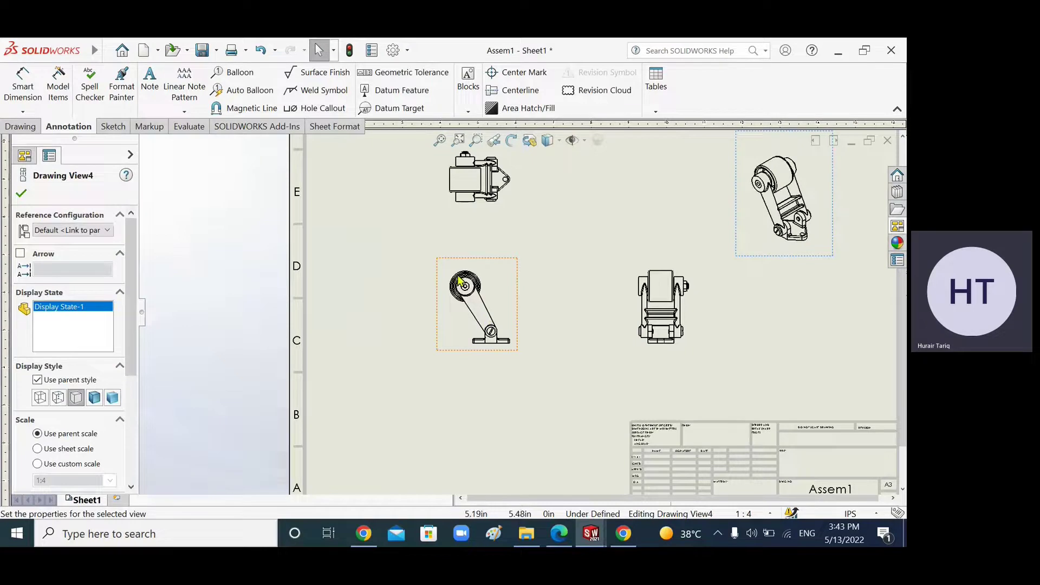
# Examine the side, projected and top views up close to see how the tilted arm is represented
pyautogui.scroll(2, 490, 309)
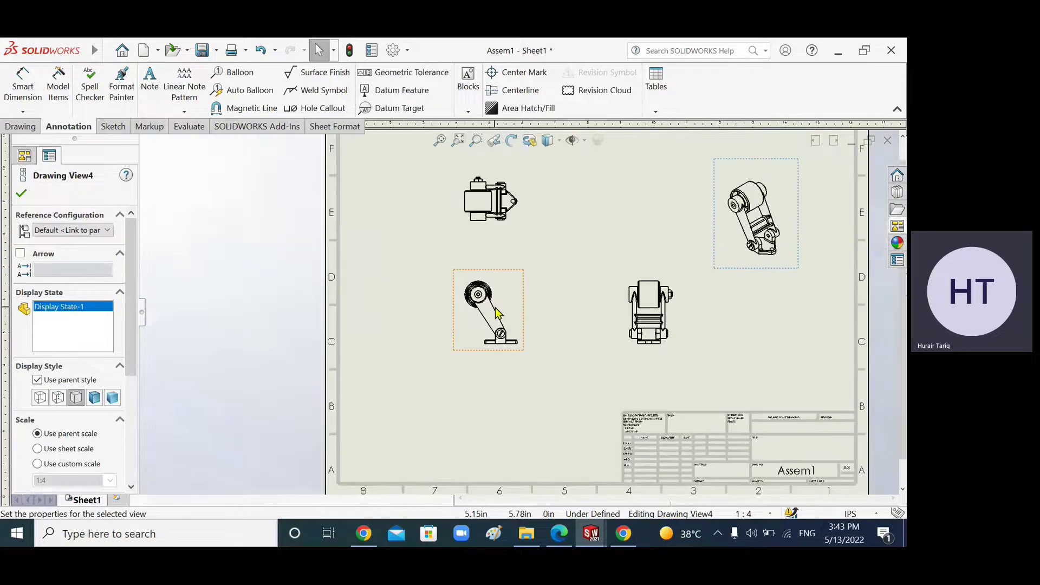
pyautogui.scroll(-1, 512, 327)
pyautogui.scroll(-1, 464, 309)
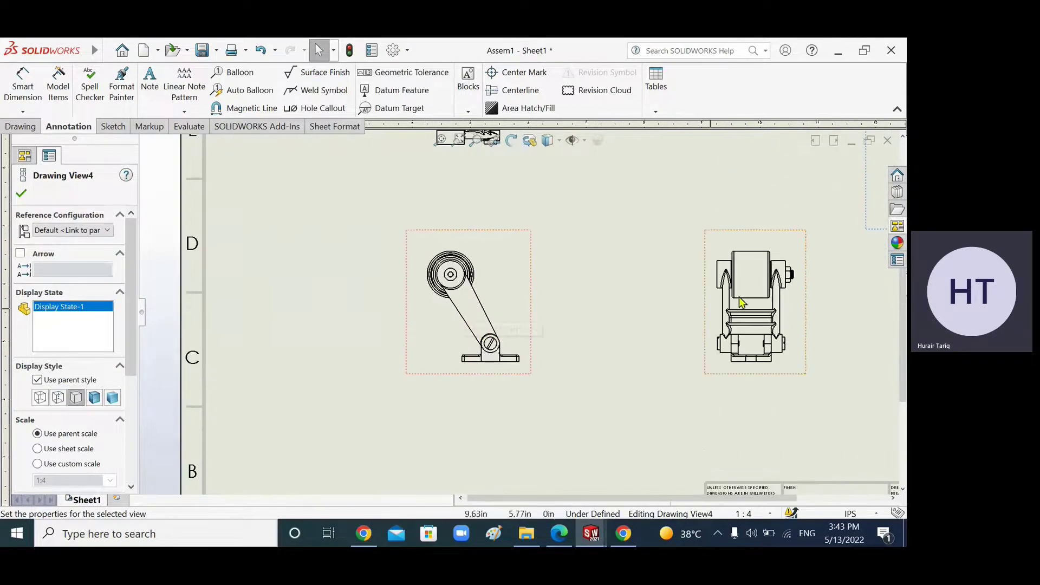
pyautogui.scroll(-1, 739, 302)
pyautogui.scroll(-1, 720, 324)
pyautogui.scroll(-1, 677, 364)
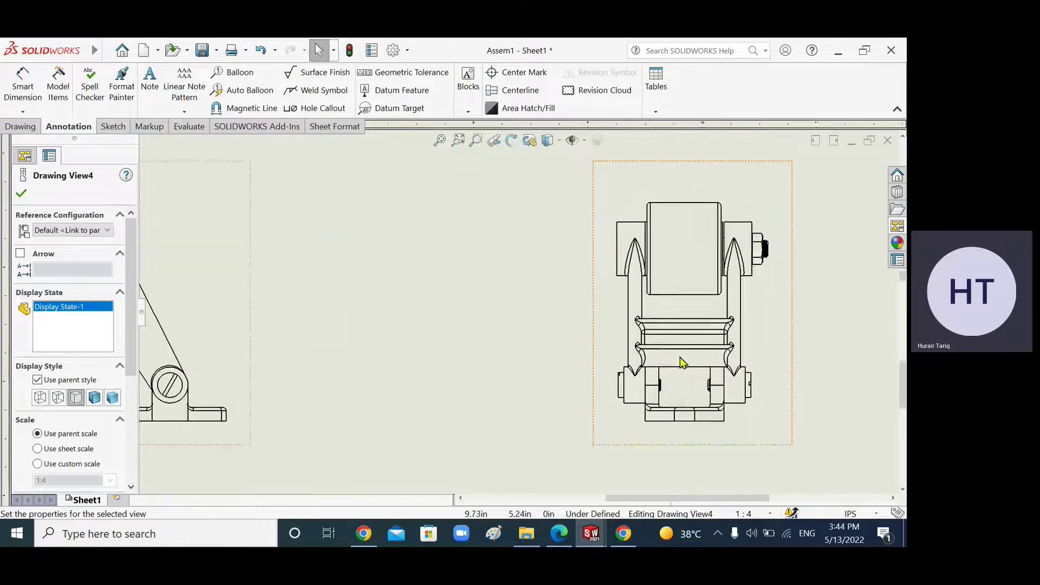
pyautogui.scroll(-1, 611, 347)
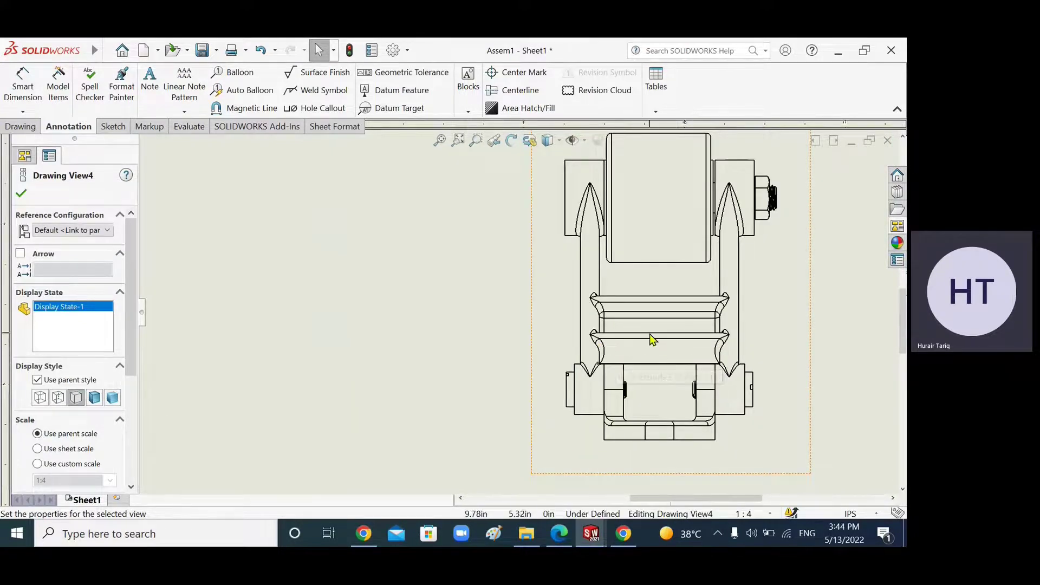
pyautogui.scroll(1, 652, 340)
pyautogui.scroll(3, 651, 340)
pyautogui.scroll(-4, 371, 252)
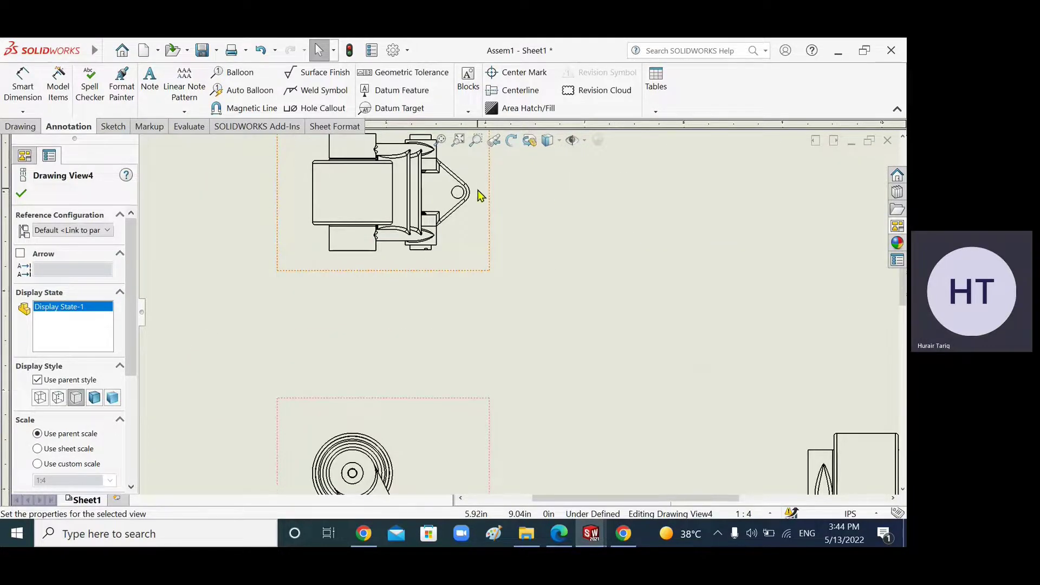
pyautogui.scroll(3, 478, 249)
pyautogui.scroll(-1, 674, 434)
pyautogui.scroll(1, 674, 437)
pyautogui.scroll(1, 674, 437)
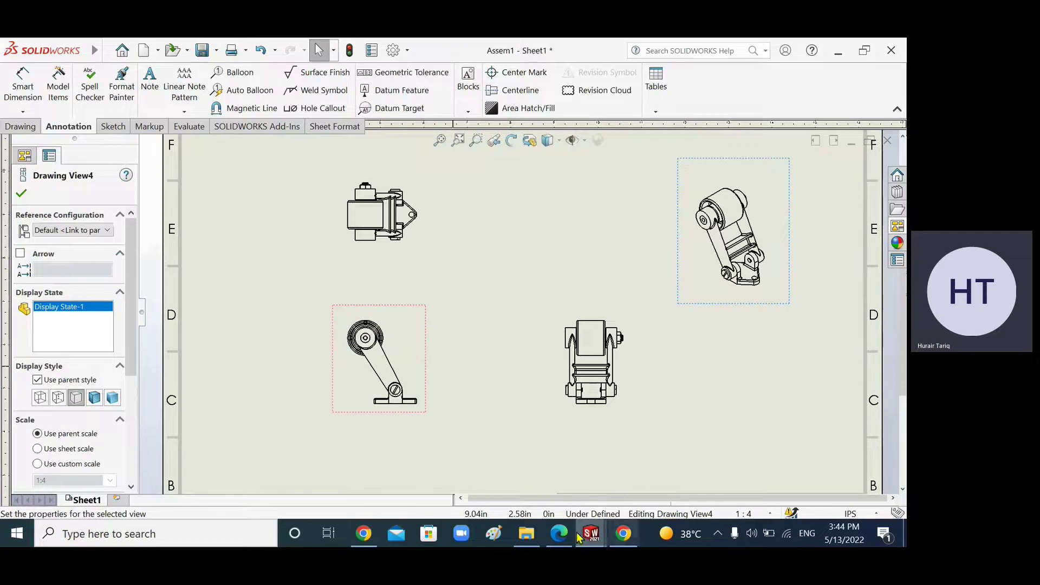
# In the assembly, swing the arm closer to upright on the base, and return to the drawing to update its views
pyautogui.moveTo(589, 541)
pyautogui.click(554, 471)
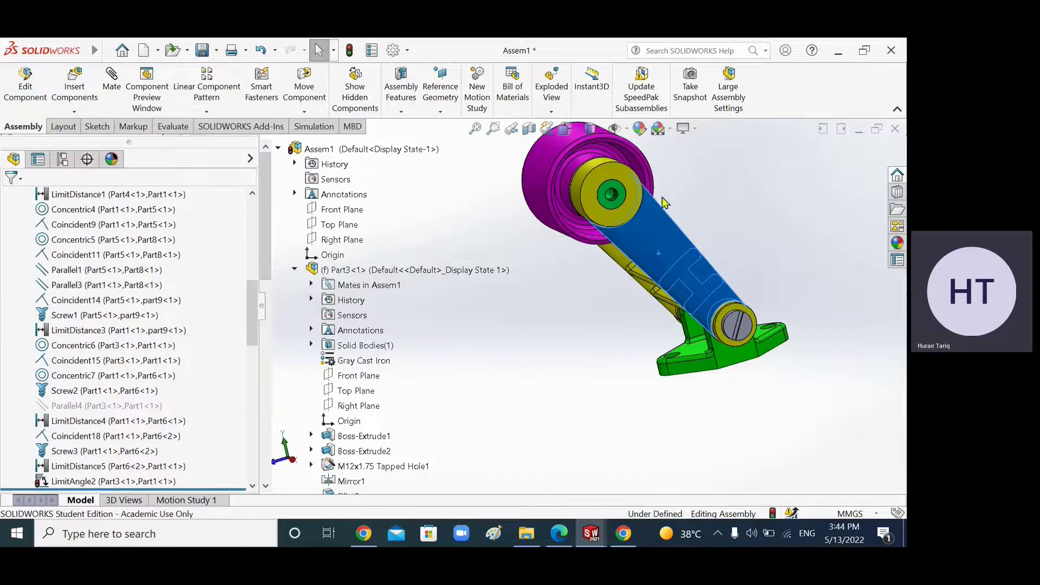
pyautogui.moveTo(663, 255); pyautogui.dragTo(702, 234)
pyautogui.press('z')
pyautogui.moveTo(628, 267); pyautogui.dragTo(650, 255)
pyautogui.moveTo(668, 349); pyautogui.dragTo(639, 346, button='middle')
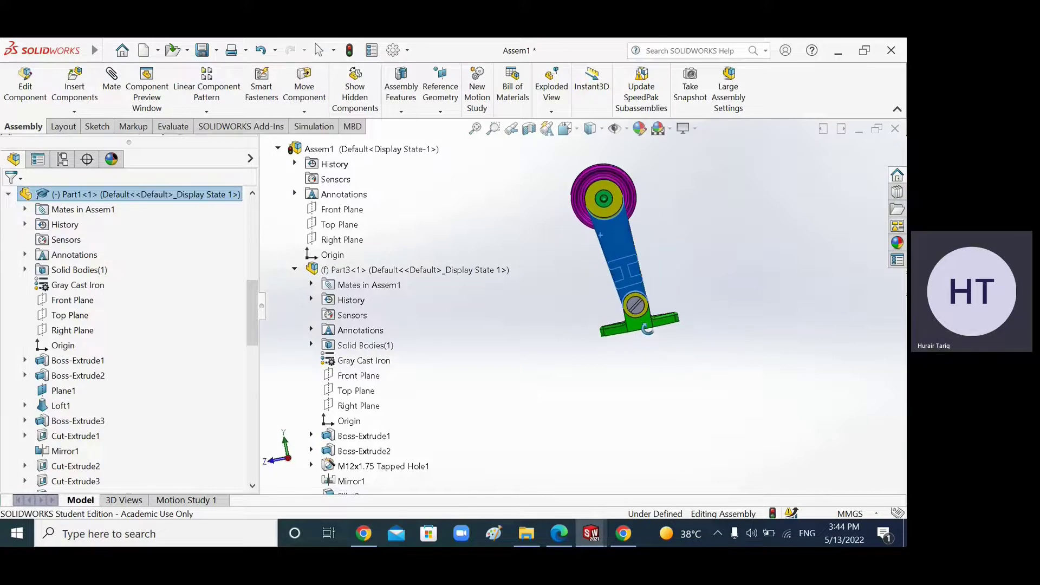
pyautogui.moveTo(591, 534)
pyautogui.click(651, 476)
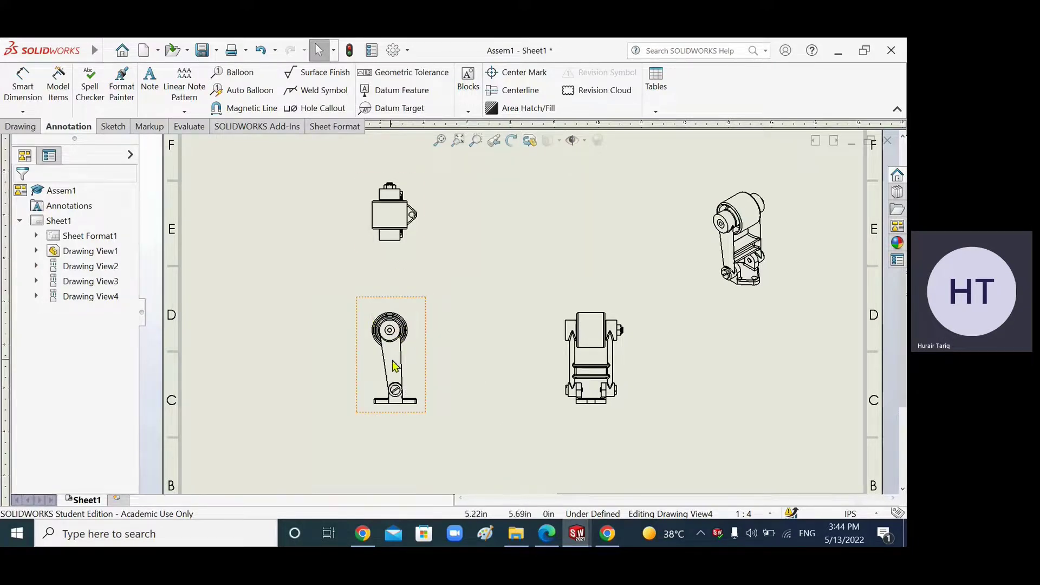
# Switch back to the assembly and unsuppress the Parallel4 mate between Part3 and Part1
pyautogui.click(421, 344)
pyautogui.click(557, 476)
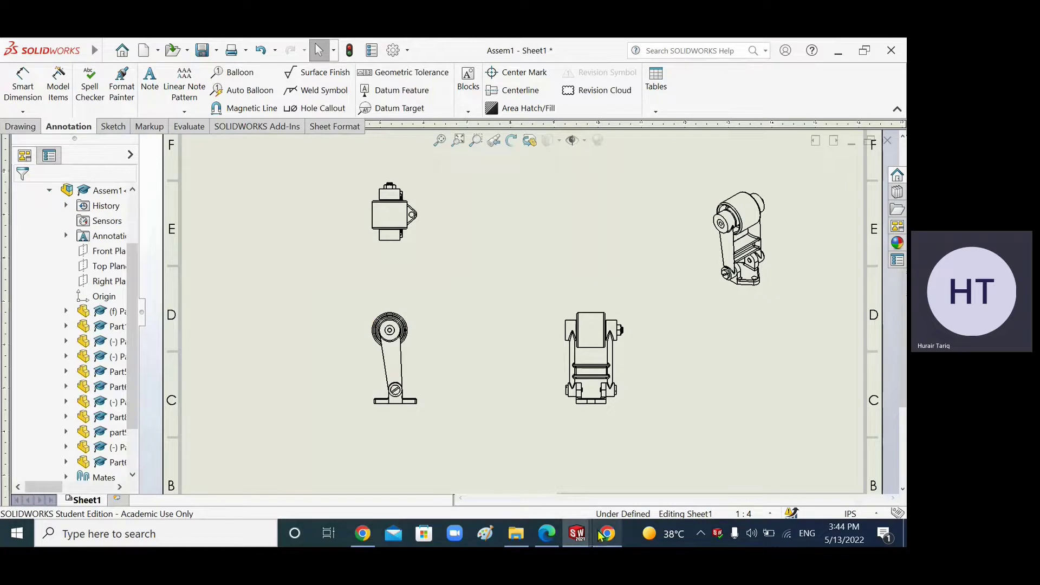
pyautogui.click(577, 535)
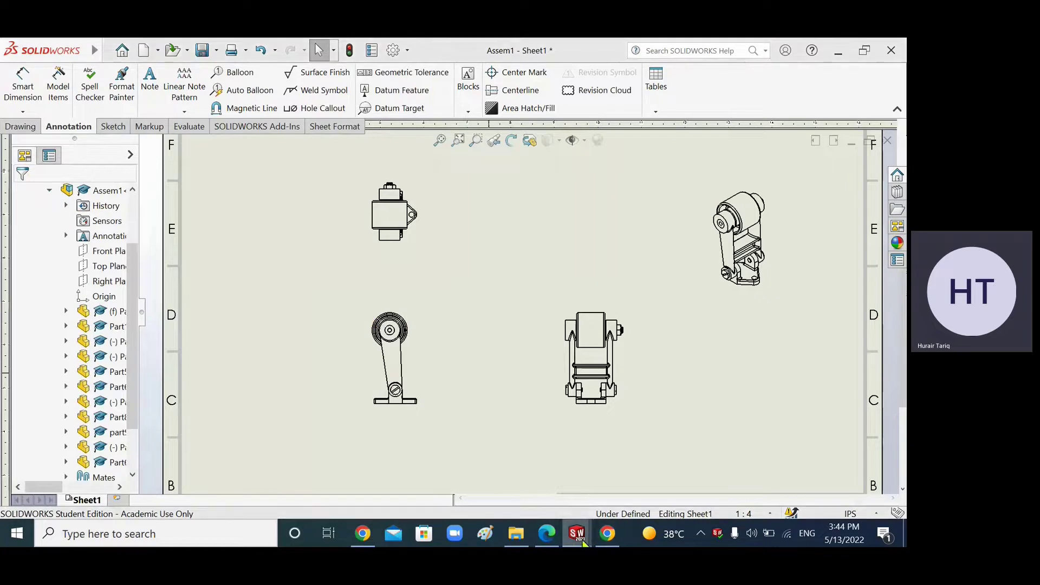
pyautogui.click(503, 476)
pyautogui.moveTo(252, 339); pyautogui.dragTo(252, 458)
pyautogui.rightClick(108, 406)
pyautogui.click(150, 232)
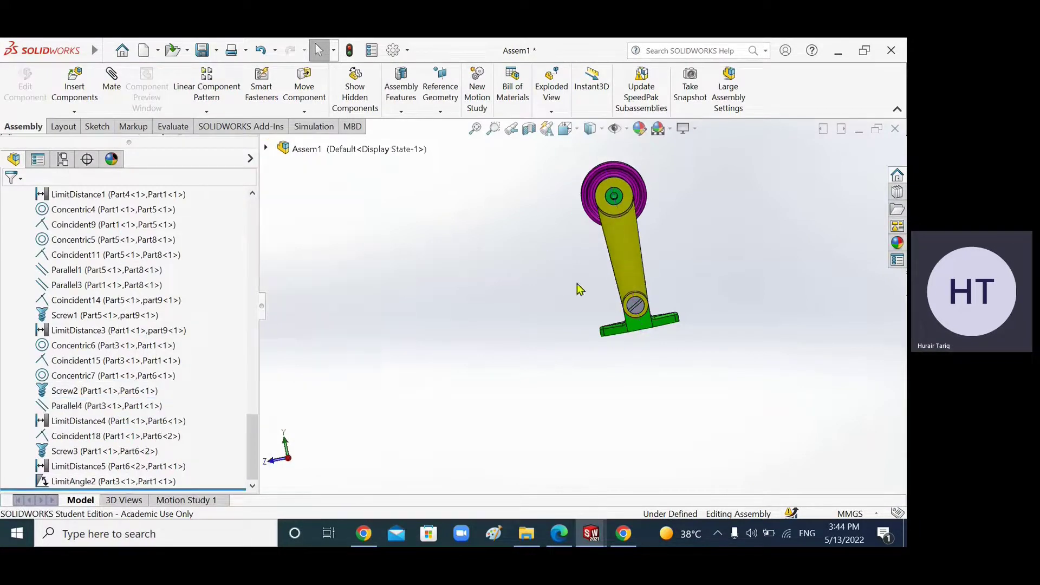
# Check the upright arm in the assembly from the front and right orientations, and return to the drawing sheet
pyautogui.click(565, 128)
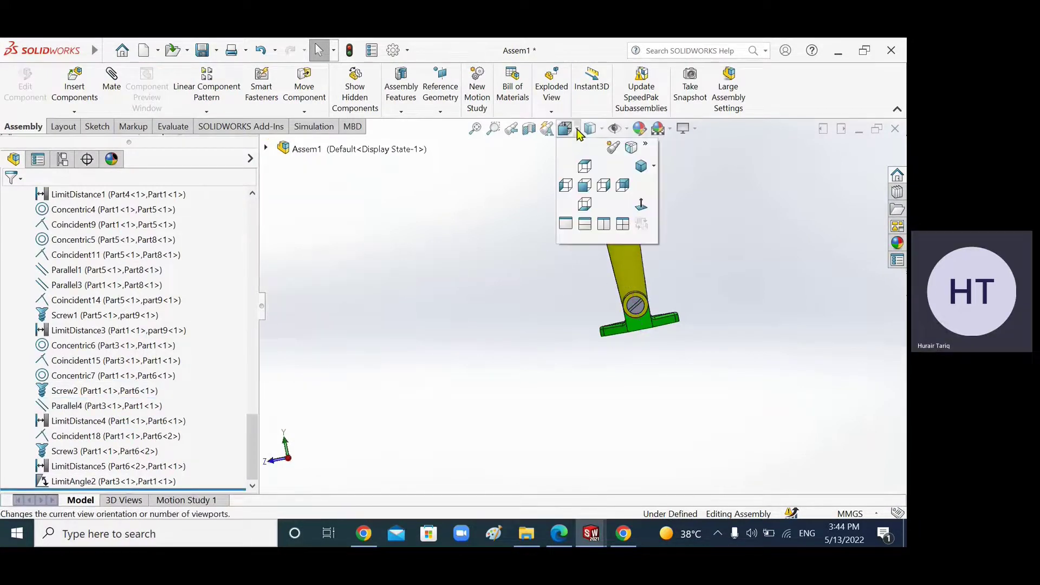
pyautogui.click(585, 186)
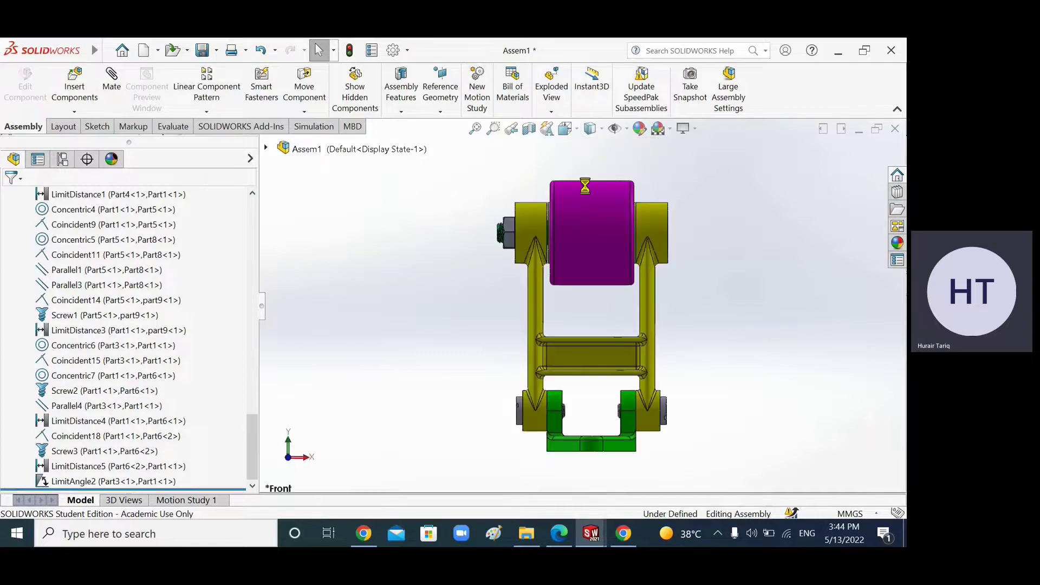
pyautogui.click(565, 129)
pyautogui.click(603, 185)
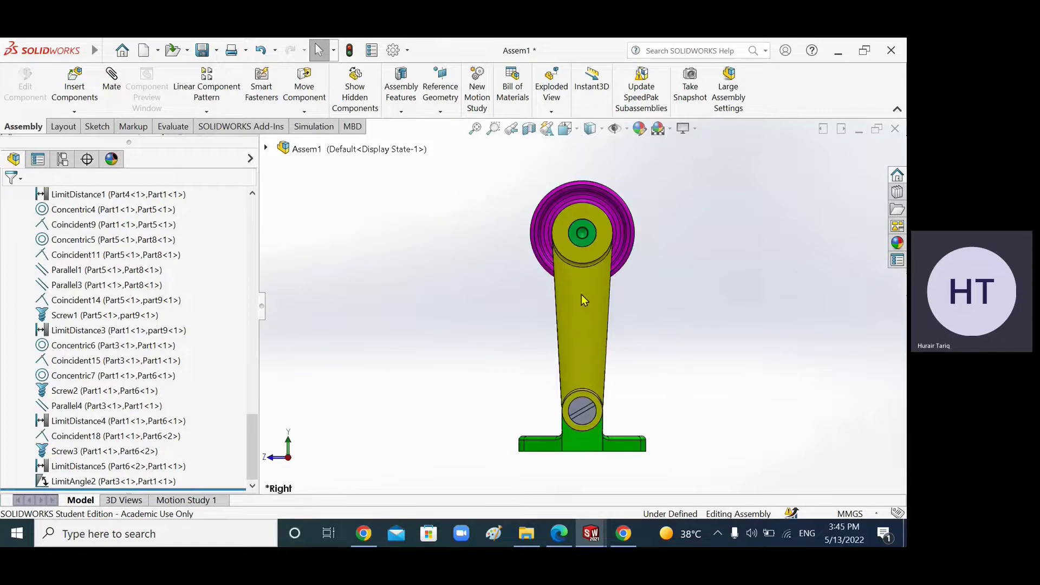
pyautogui.click(591, 535)
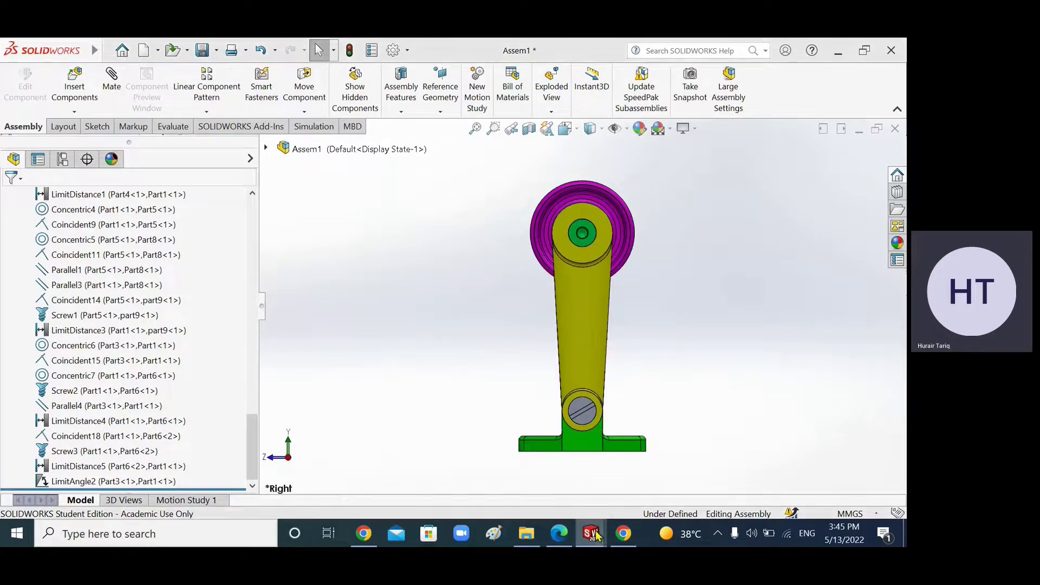
pyautogui.click(647, 490)
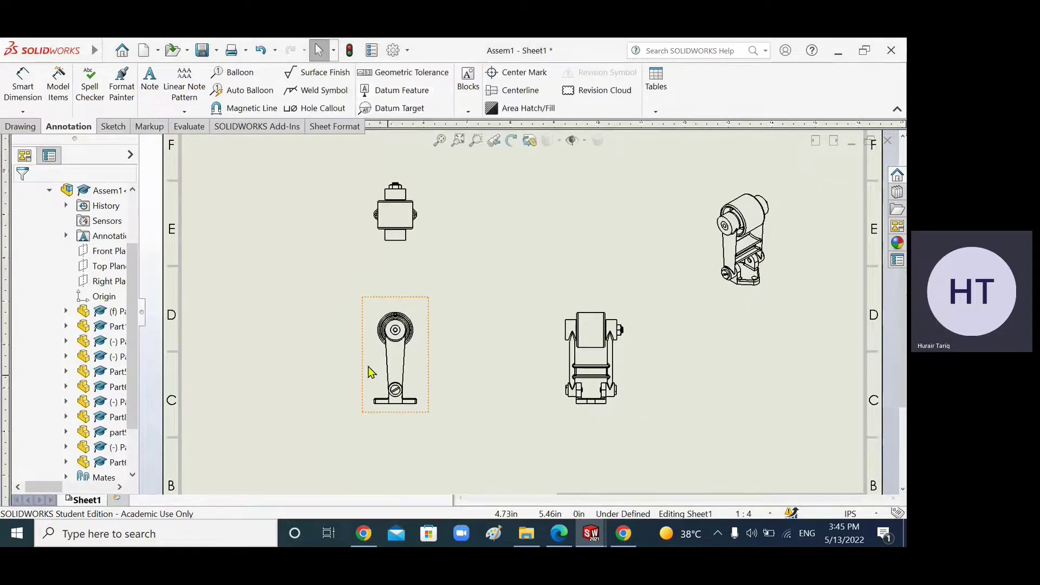
# Examine the roller's concentric edge lines up close in the drawing's side view, including the fillet edges of Part2
pyautogui.scroll(-4, 394, 365)
pyautogui.scroll(1, 502, 347)
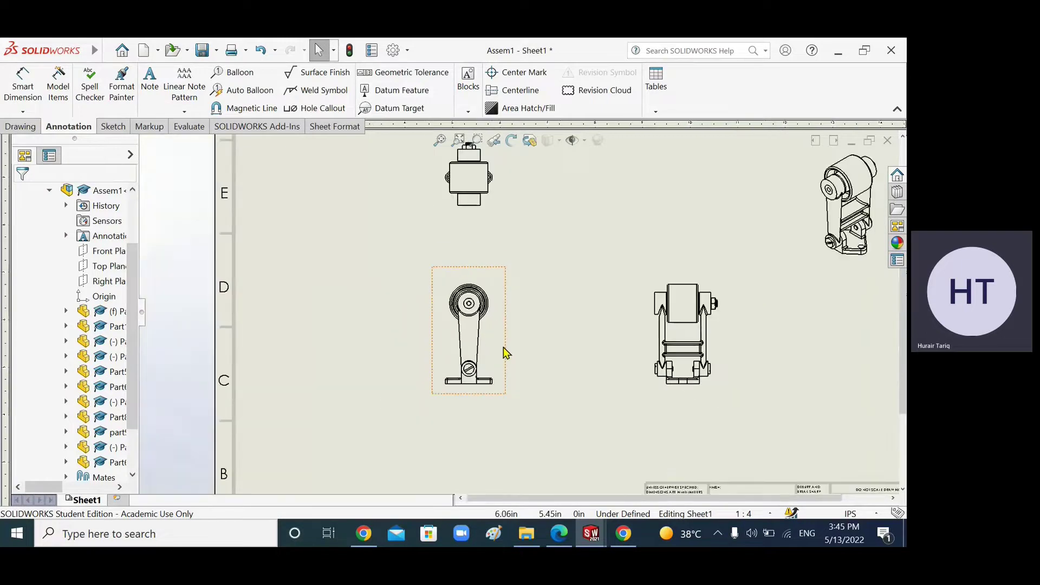
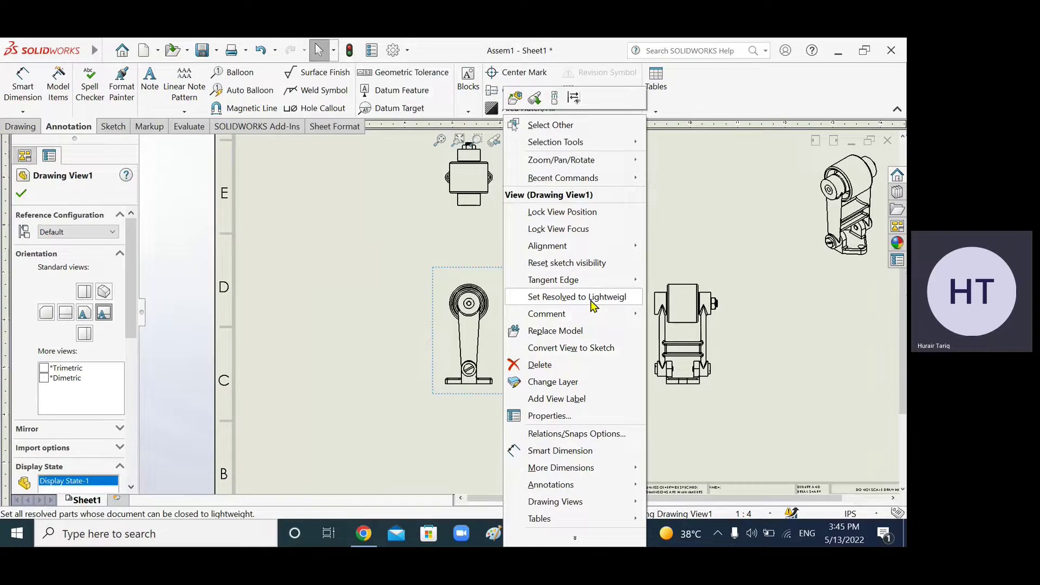
pyautogui.moveTo(591, 280)
pyautogui.click(300, 331)
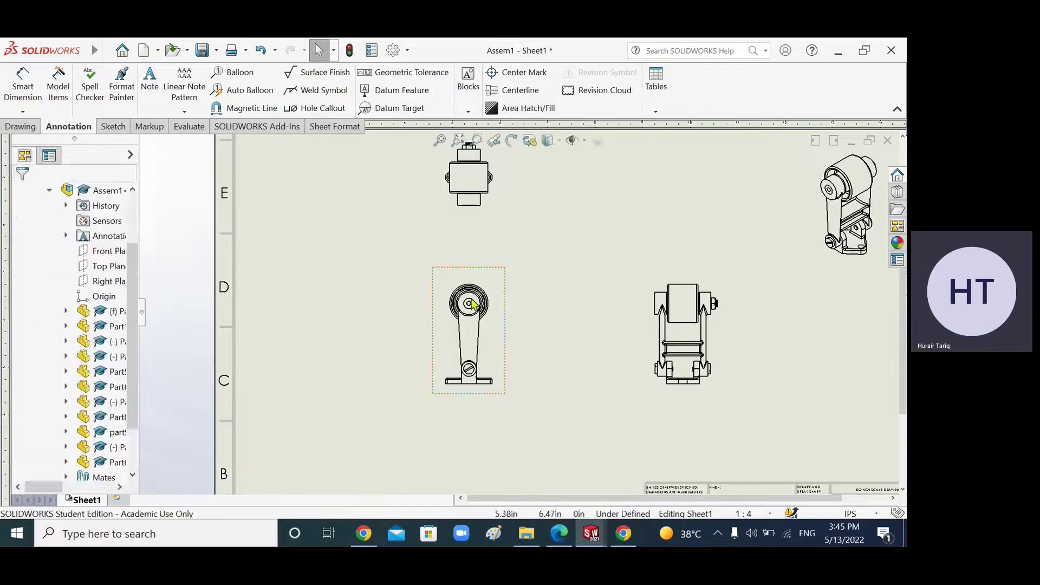
pyautogui.scroll(-10, 469, 306)
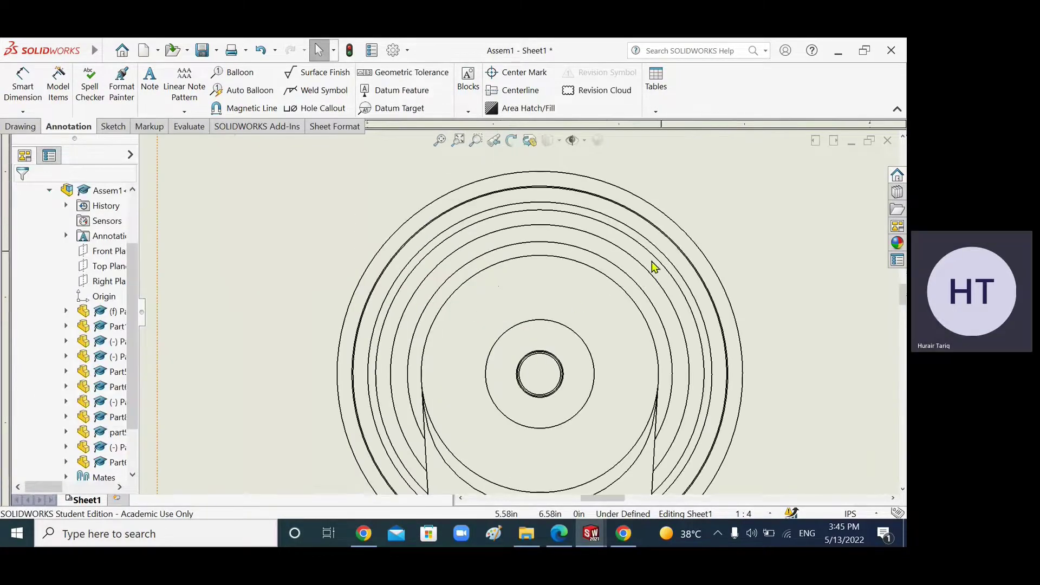
pyautogui.scroll(5, 627, 278)
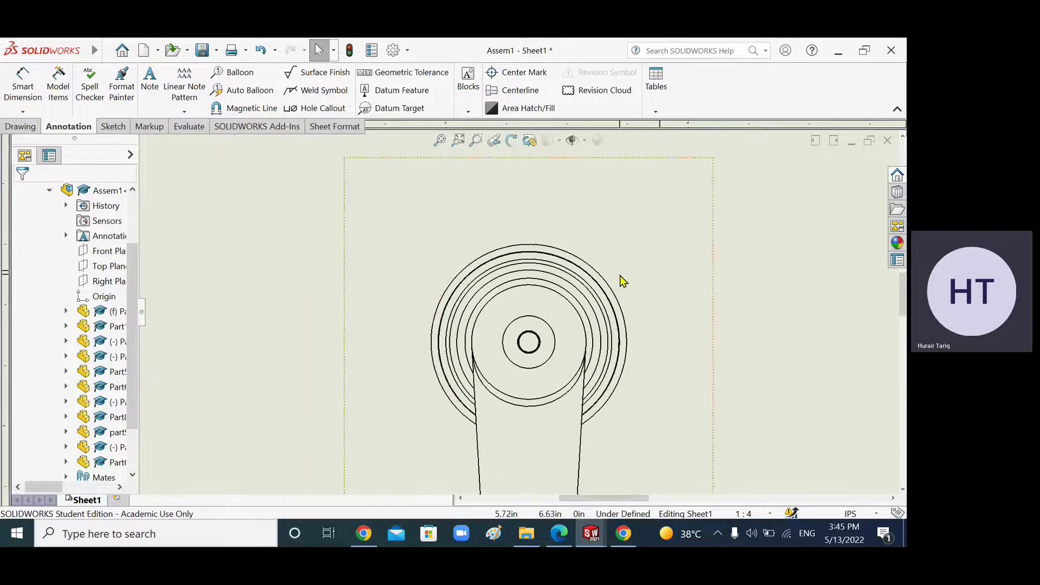
pyautogui.scroll(-4, 559, 395)
pyautogui.scroll(-5, 595, 364)
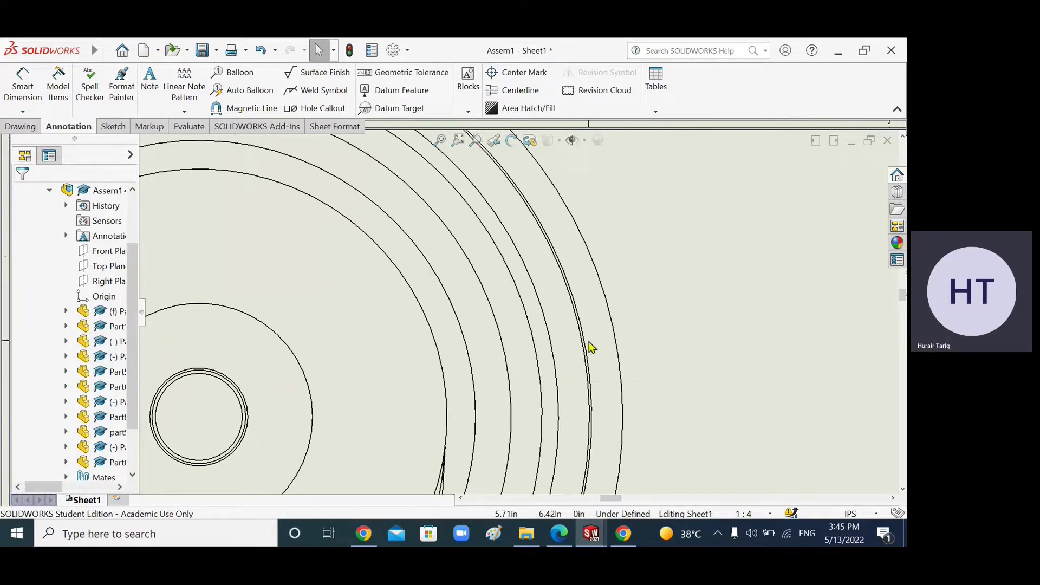
pyautogui.scroll(4, 569, 364)
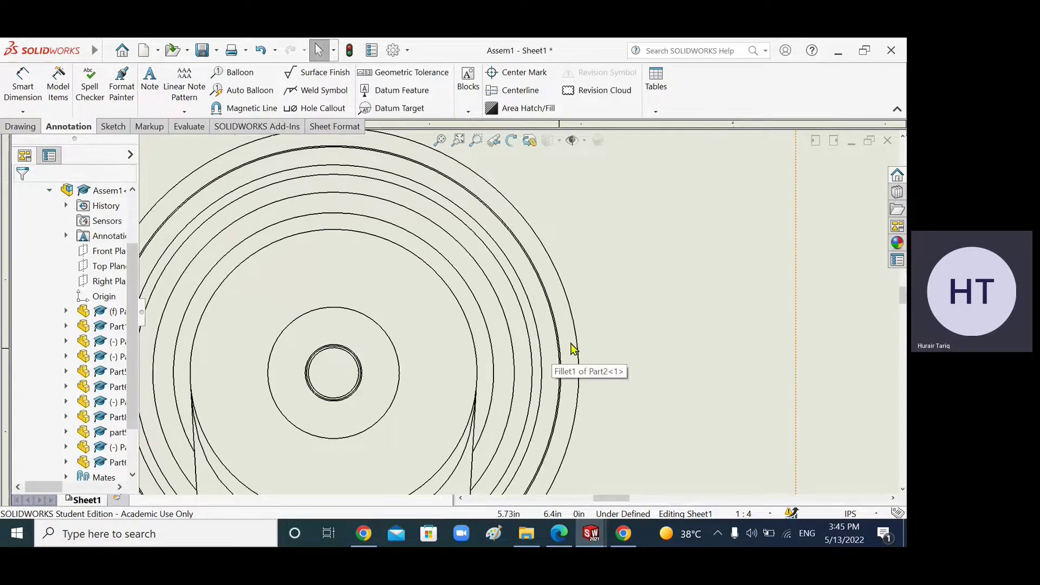
pyautogui.scroll(-2, 571, 347)
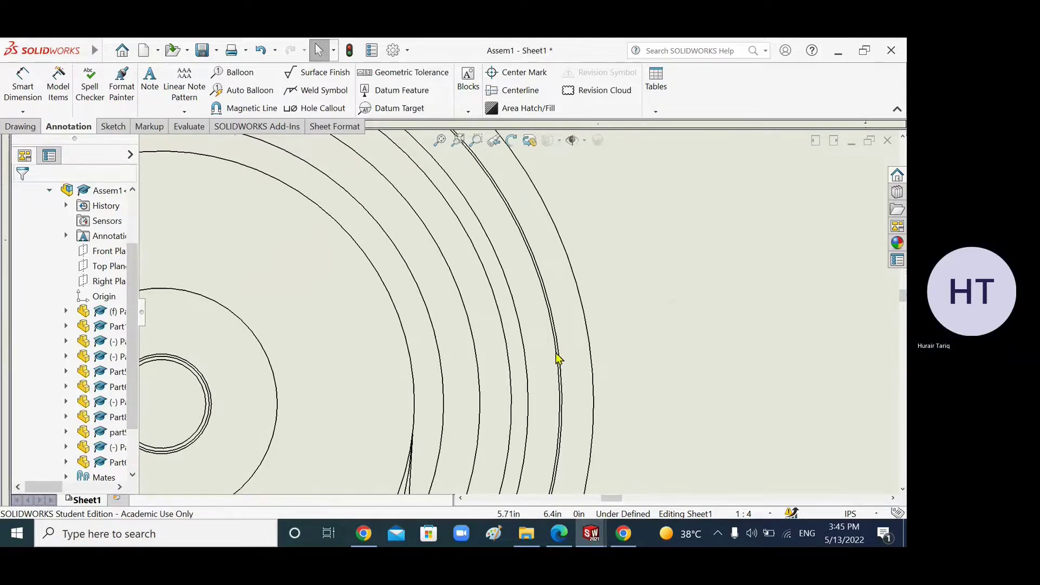
pyautogui.scroll(3, 557, 360)
pyautogui.scroll(3, 547, 357)
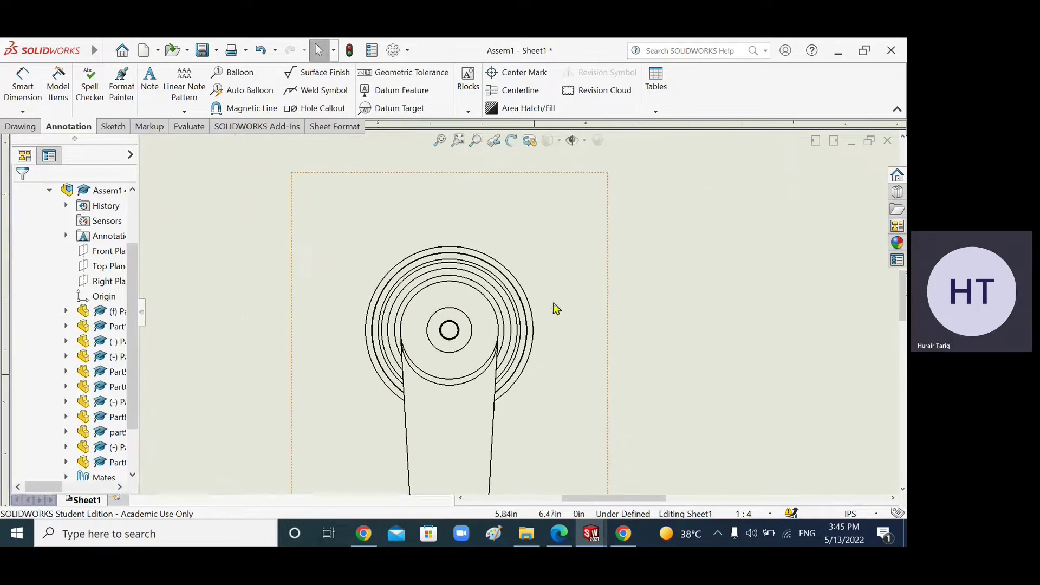
# Remove the tangent edges from the side view of the drawing
pyautogui.rightClick(581, 260)
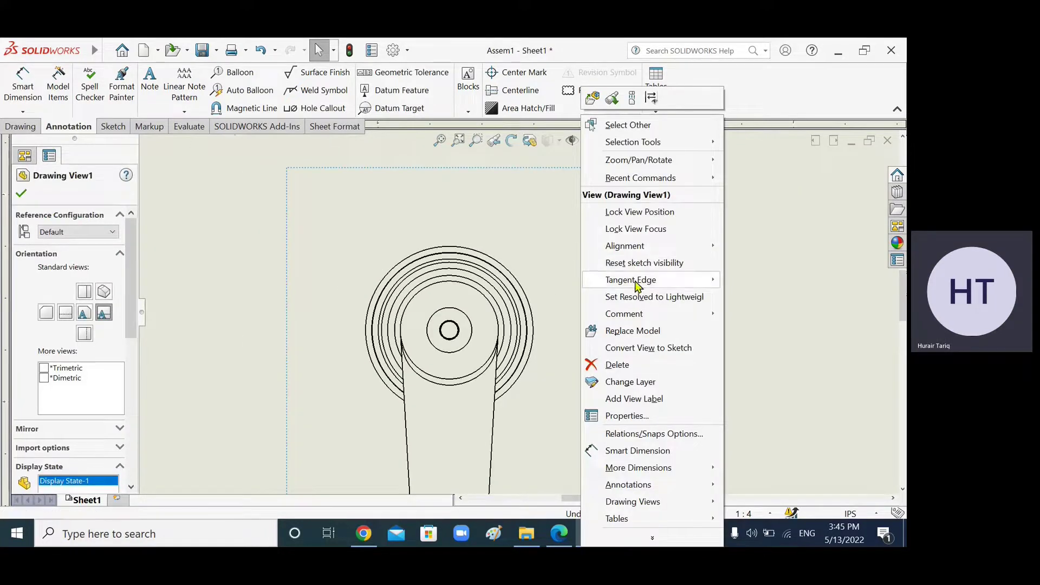
pyautogui.moveTo(639, 286)
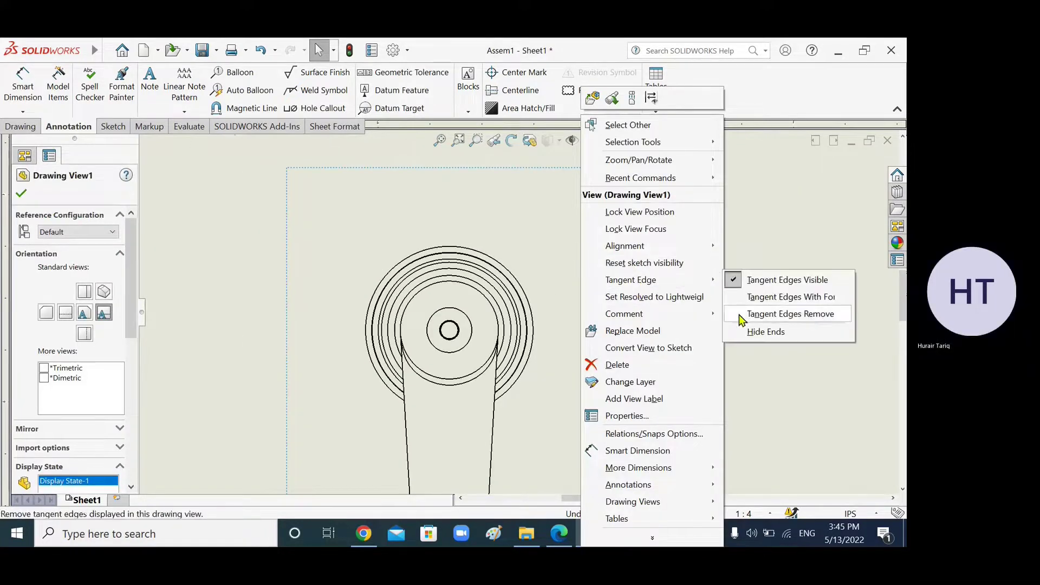
pyautogui.click(758, 311)
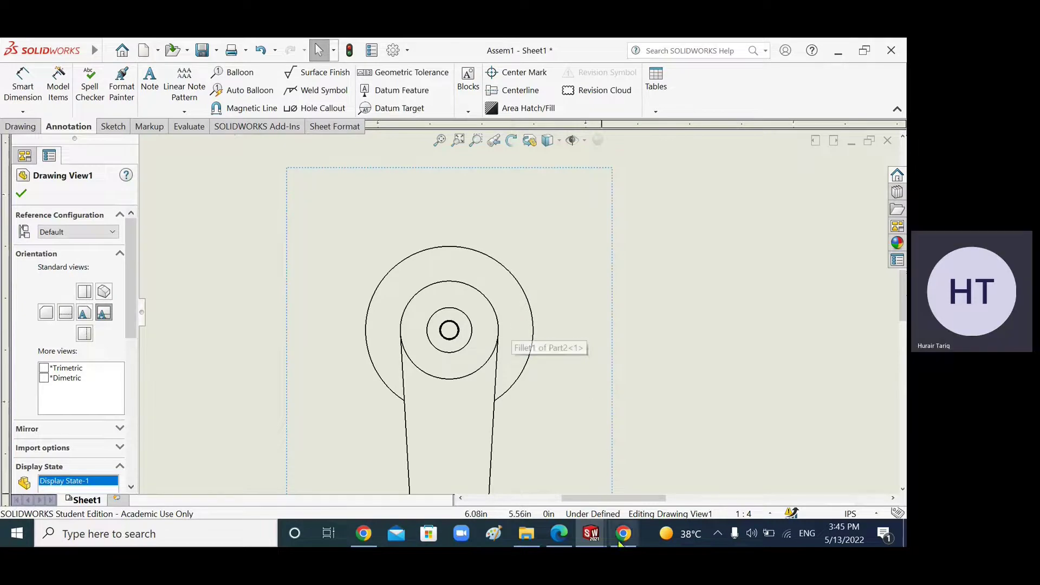
# Switch to the assembly and examine the tangent edges around the roller's filleted rim up close
pyautogui.moveTo(590, 534)
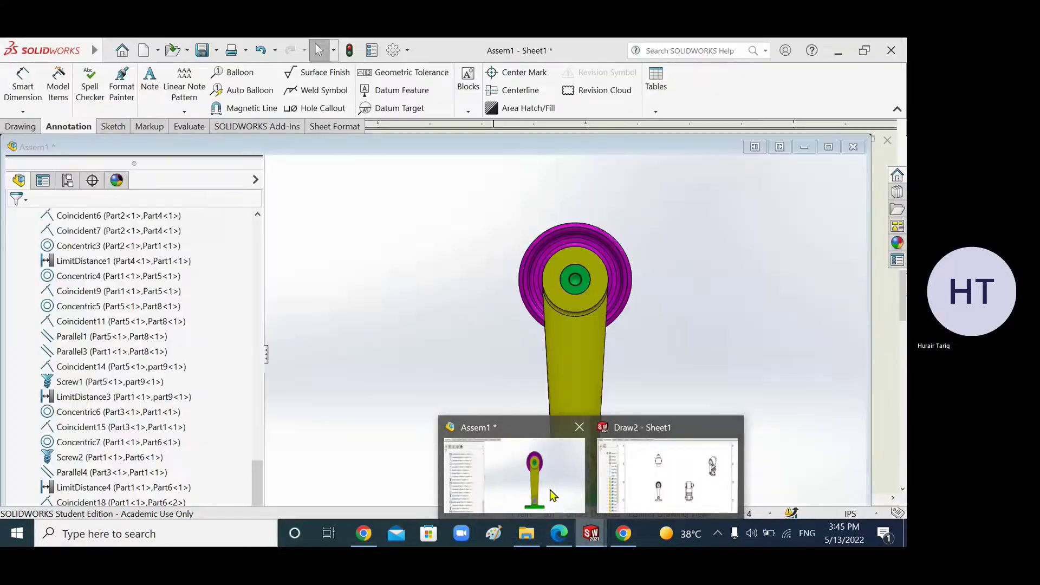
pyautogui.click(551, 491)
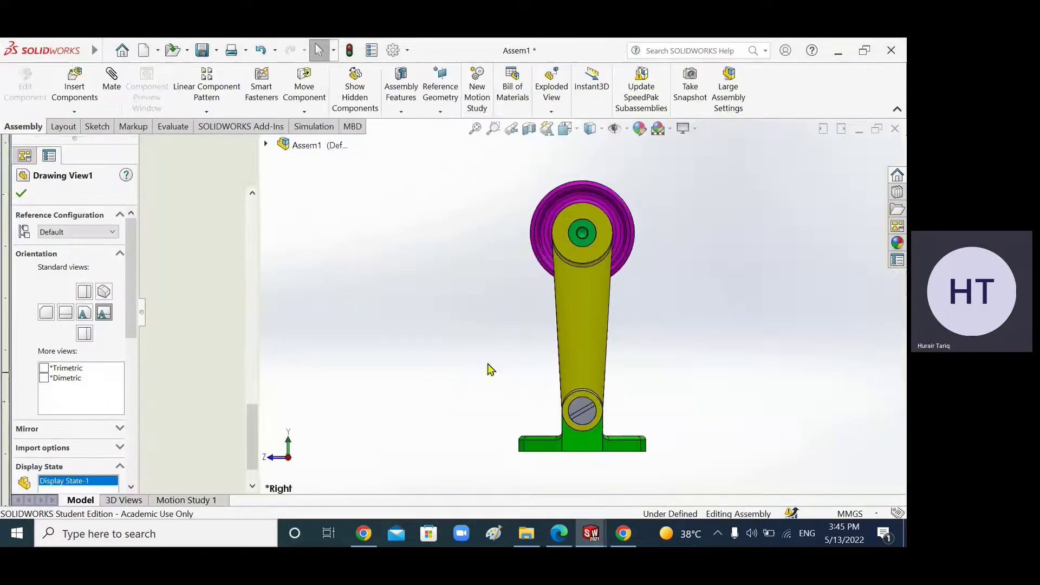
pyautogui.moveTo(615, 233); pyautogui.dragTo(628, 260, button='middle')
pyautogui.scroll(-5, 636, 293)
pyautogui.scroll(-3, 635, 293)
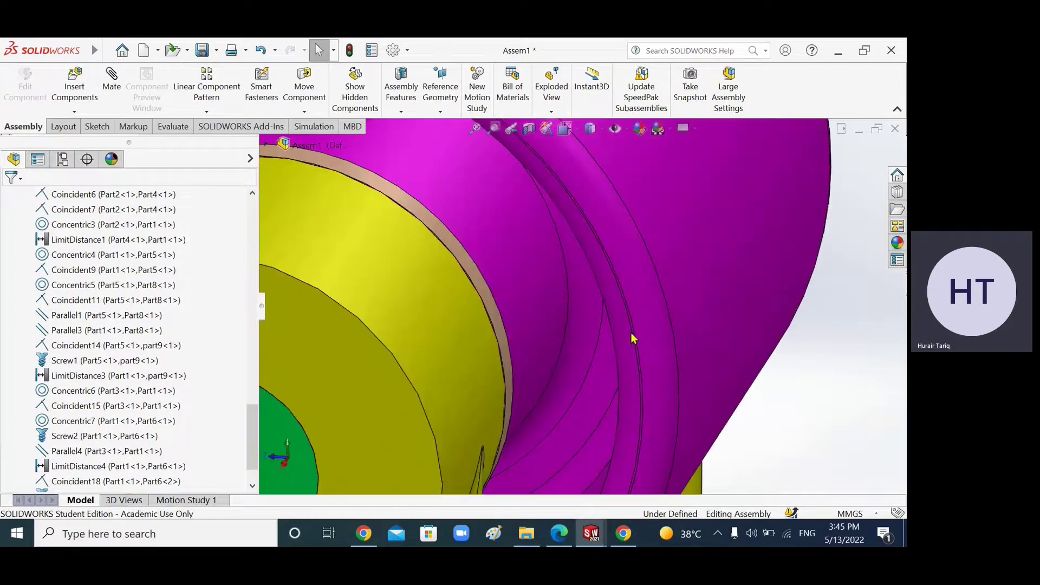
pyautogui.scroll(-3, 637, 367)
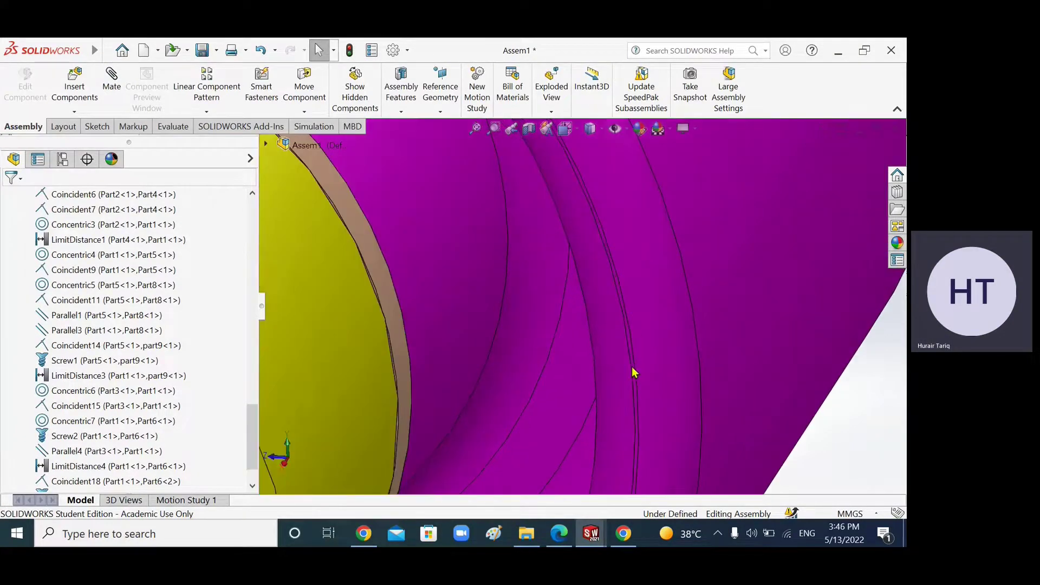
# Display the assembly as Shaded without edges, and inspect the roller and arm from an angle
pyautogui.click(601, 133)
pyautogui.click(595, 166)
pyautogui.moveTo(620, 336)
pyautogui.mouseDown(button='middle')
pyautogui.moveTo(596, 390)
pyautogui.moveTo(559, 397)
pyautogui.moveTo(585, 387)
pyautogui.moveTo(567, 390)
pyautogui.moveTo(601, 279)
pyautogui.mouseUp(button='middle')
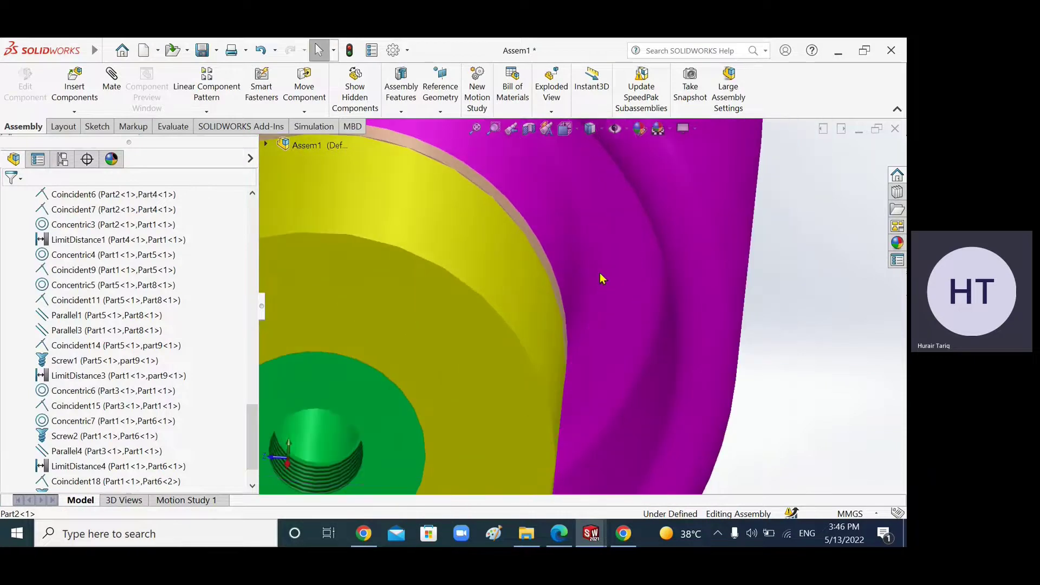
pyautogui.moveTo(650, 333); pyautogui.dragTo(567, 385, button='middle')
pyautogui.scroll(5, 595, 344)
pyautogui.scroll(3, 566, 384)
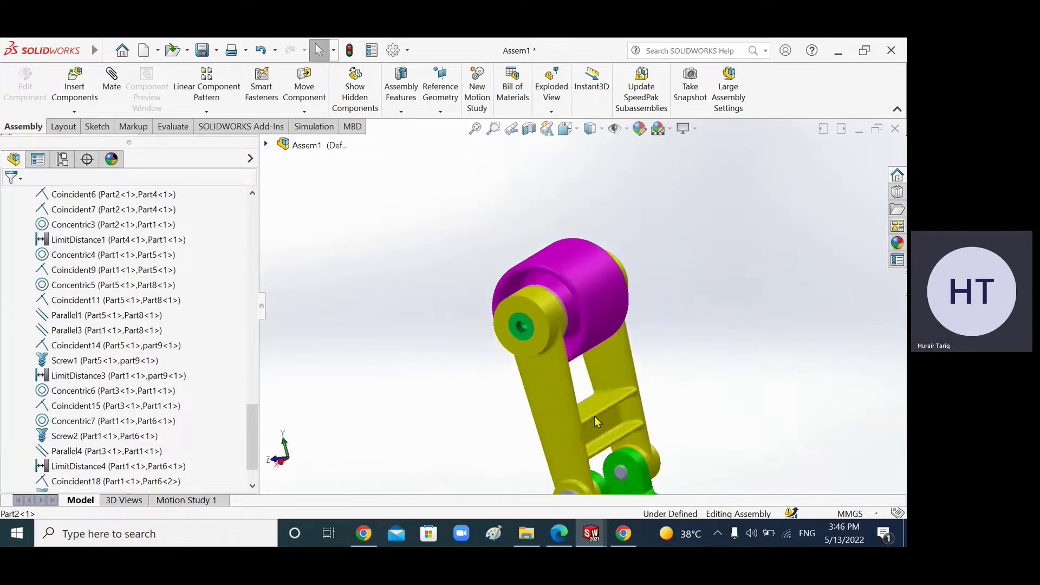
pyautogui.scroll(-3, 595, 417)
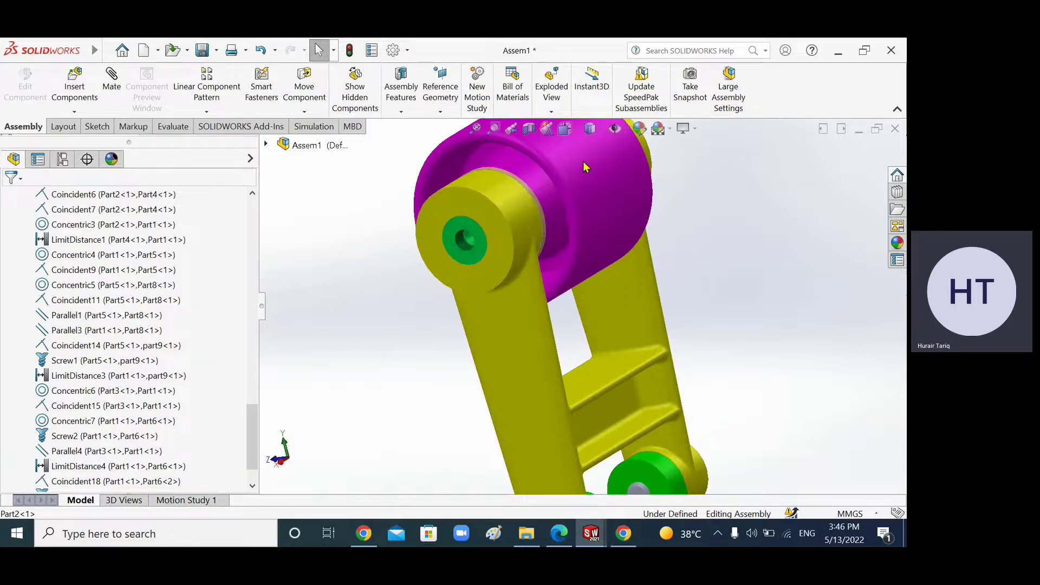
# Change the display back to Shaded With Edges, and inspect where the arm blends into its upper boss
pyautogui.click(602, 134)
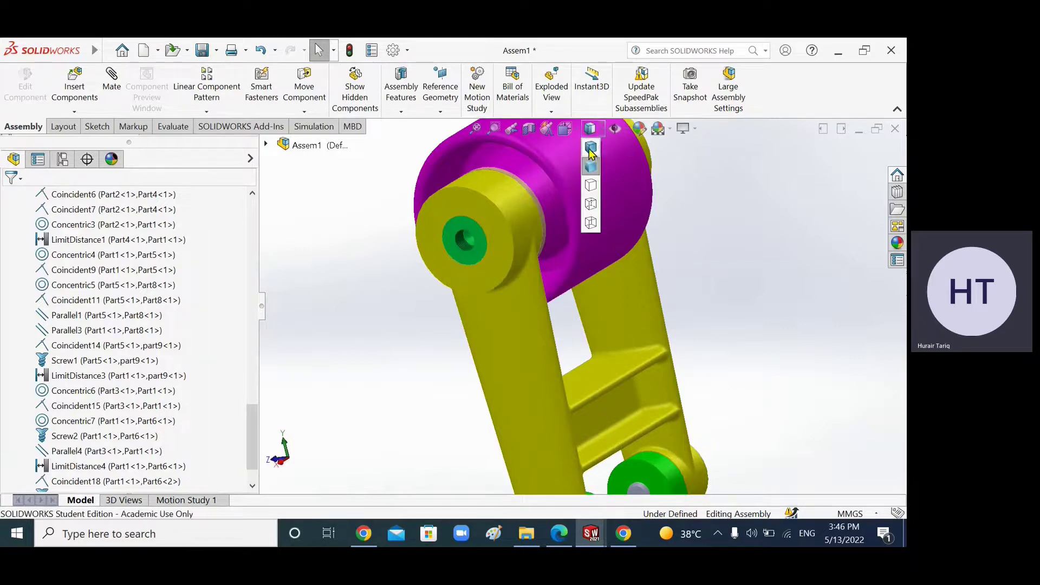
pyautogui.click(590, 153)
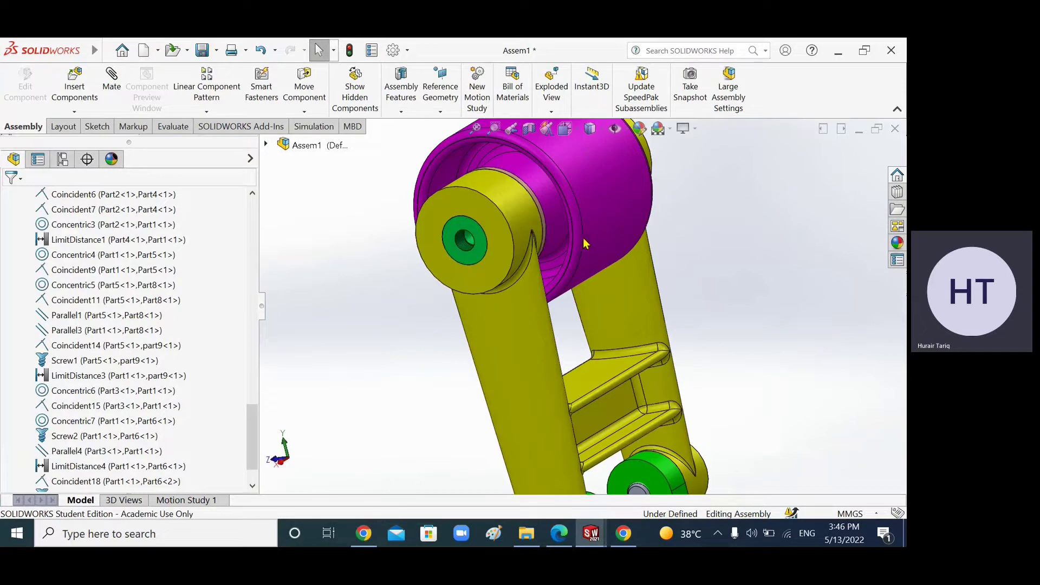
pyautogui.scroll(-4, 585, 243)
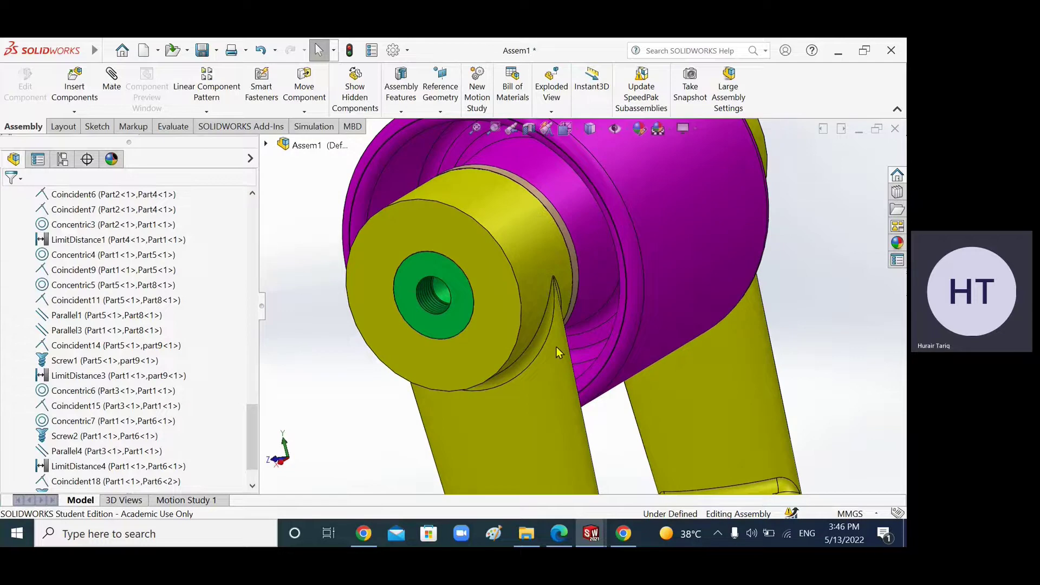
# Compare the roller and arm in Shaded and Shaded With Edges display, ending with edges shown, and view the whole assembly from the side
pyautogui.click(590, 129)
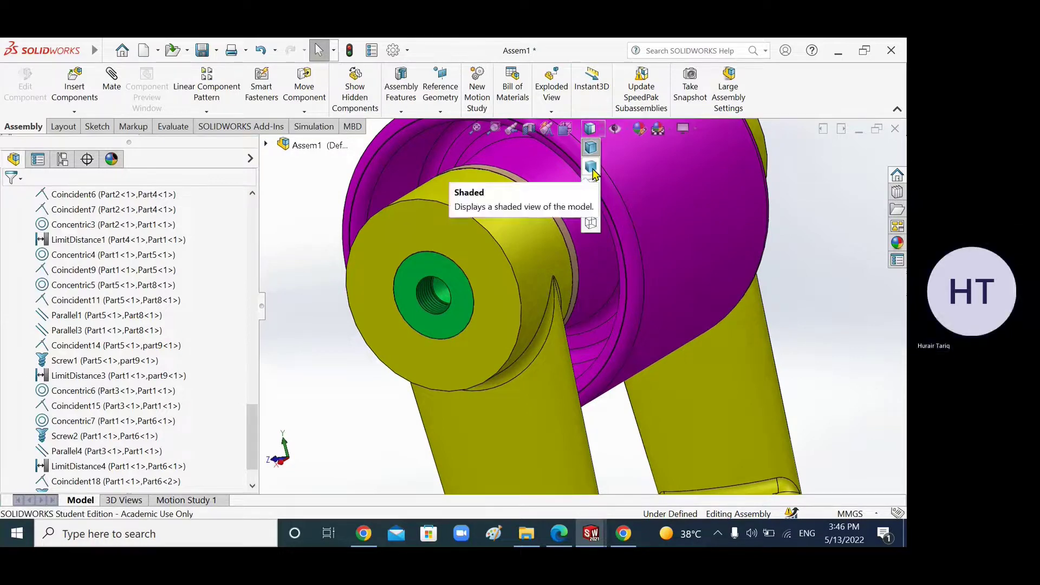
pyautogui.click(592, 172)
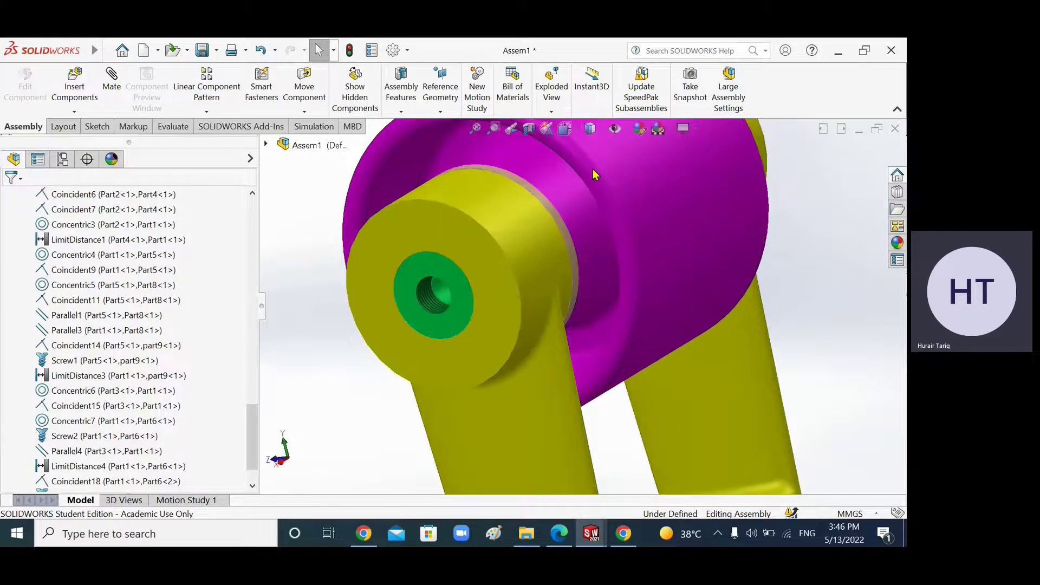
pyautogui.click(590, 129)
pyautogui.click(592, 148)
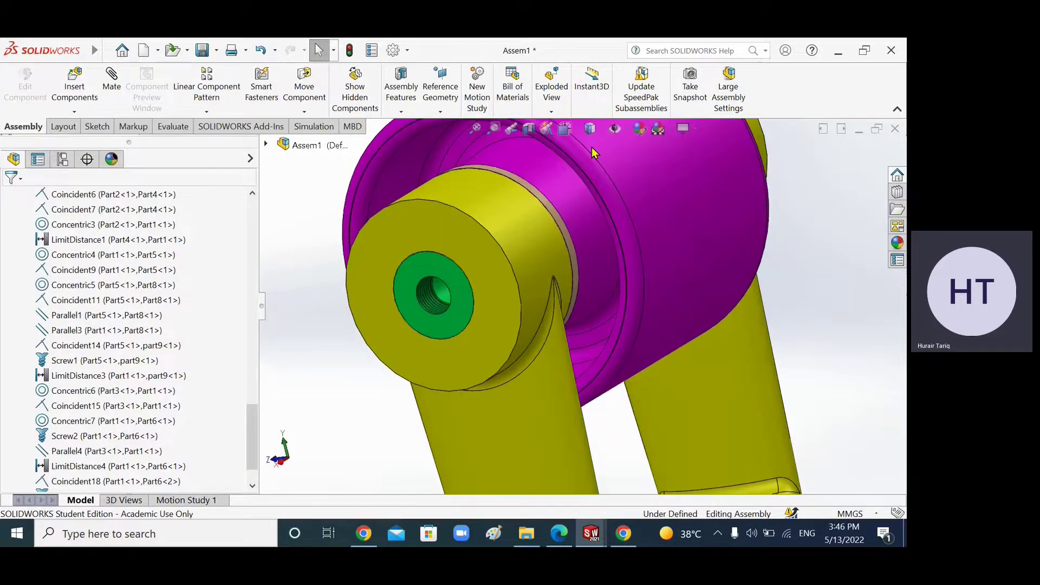
pyautogui.click(590, 128)
pyautogui.click(592, 170)
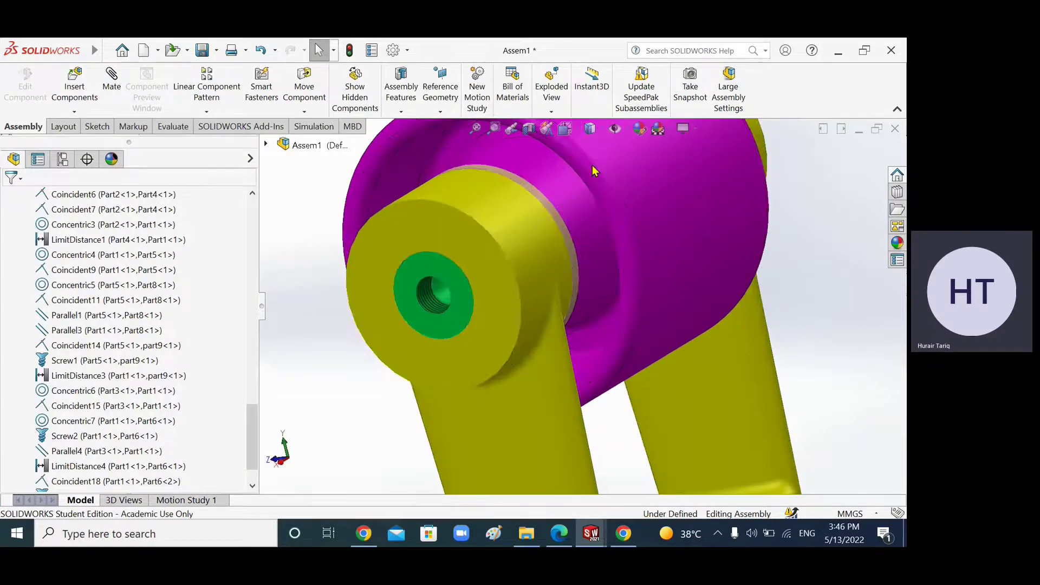
pyautogui.click(590, 129)
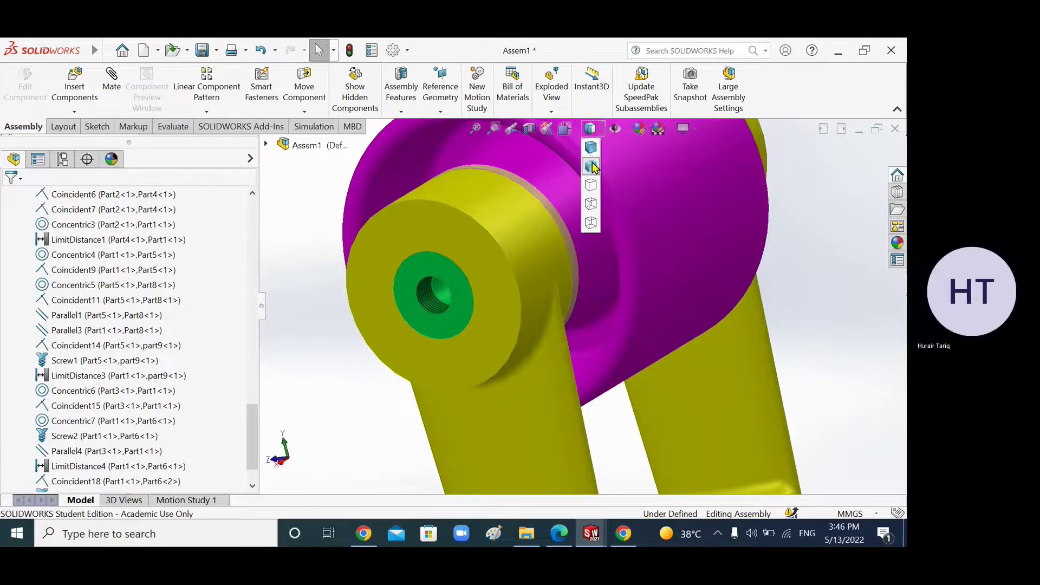
pyautogui.click(590, 148)
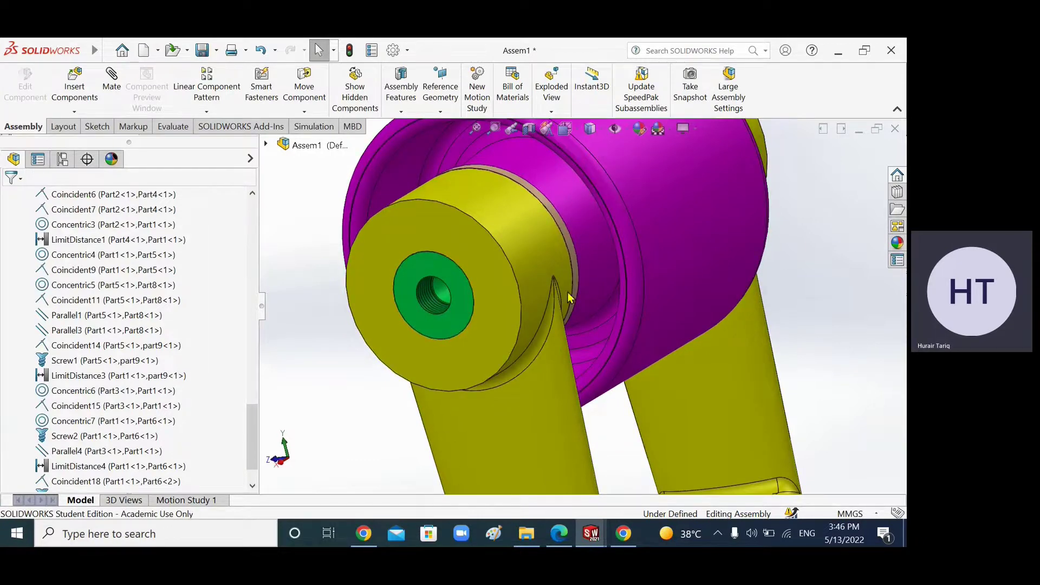
pyautogui.scroll(10, 564, 324)
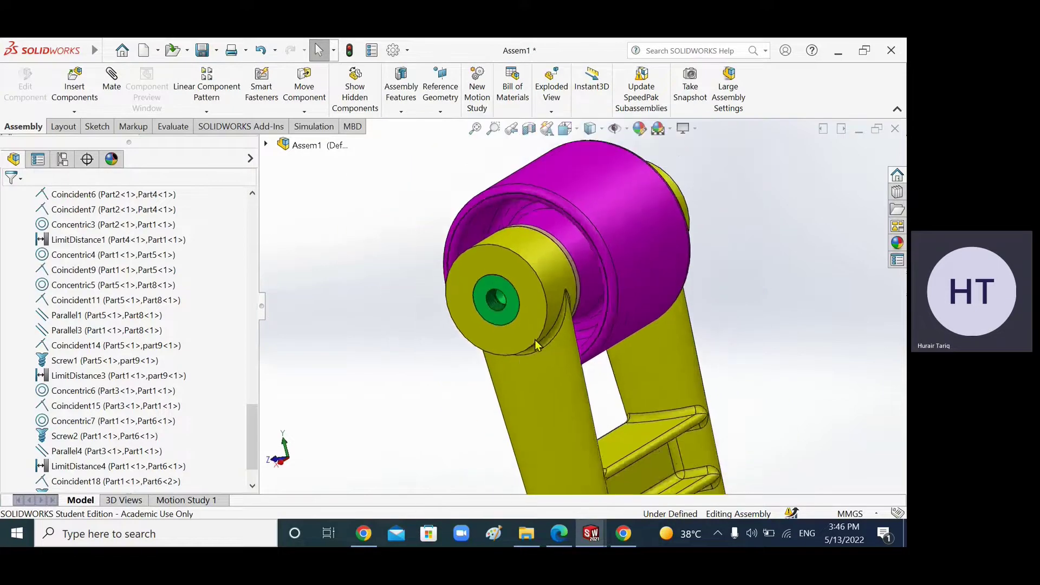
pyautogui.hotkey('ctrl', '4')
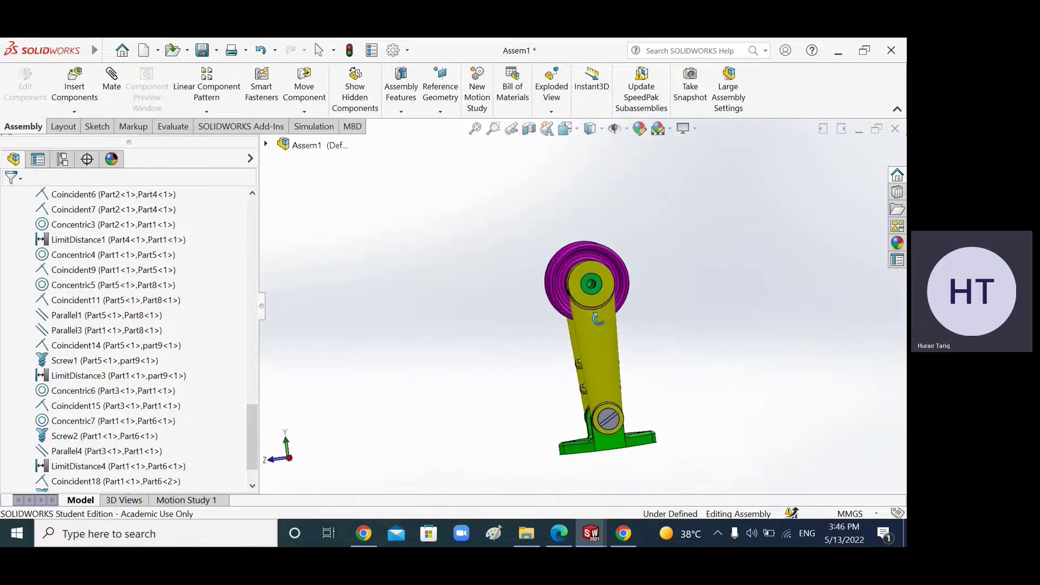
# Switch to the Draw2 drawing and remove the tangent edges from the top view of the assembly
pyautogui.click(591, 541)
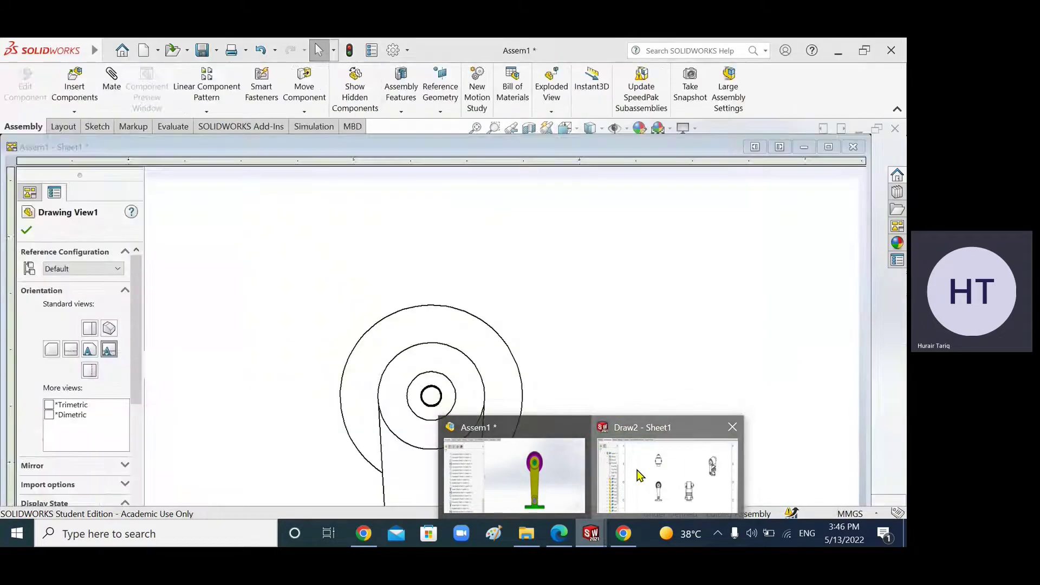
pyautogui.click(631, 475)
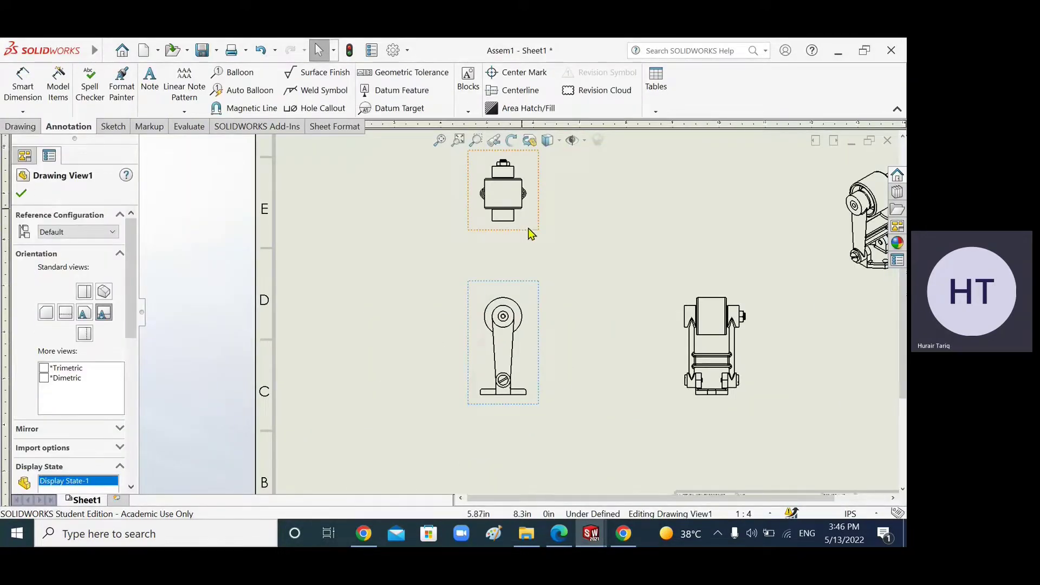
pyautogui.click(527, 223)
pyautogui.rightClick(529, 227)
pyautogui.scroll(6, 512, 211)
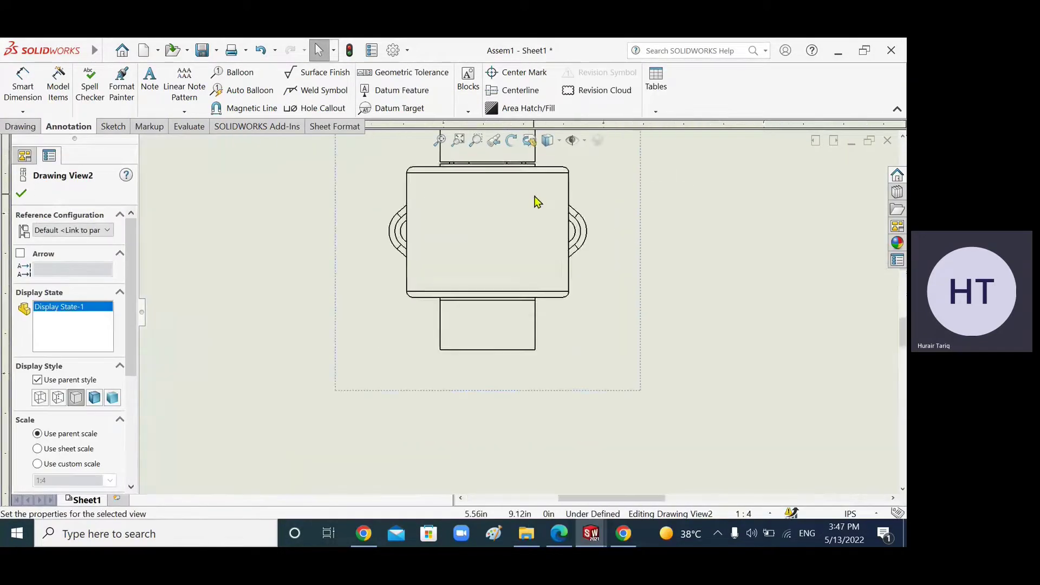
pyautogui.scroll(-5, 542, 211)
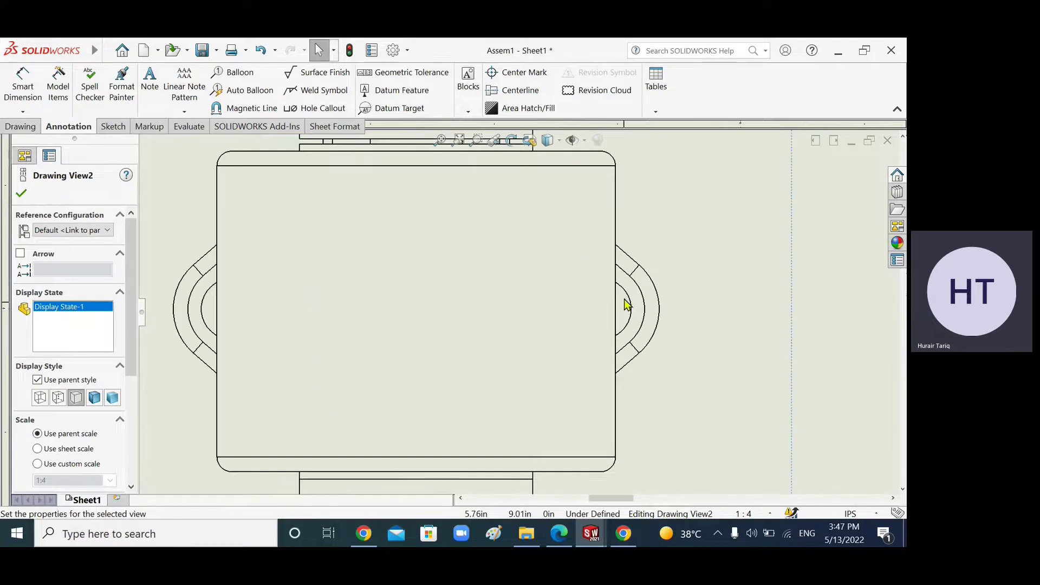
pyautogui.rightClick(755, 285)
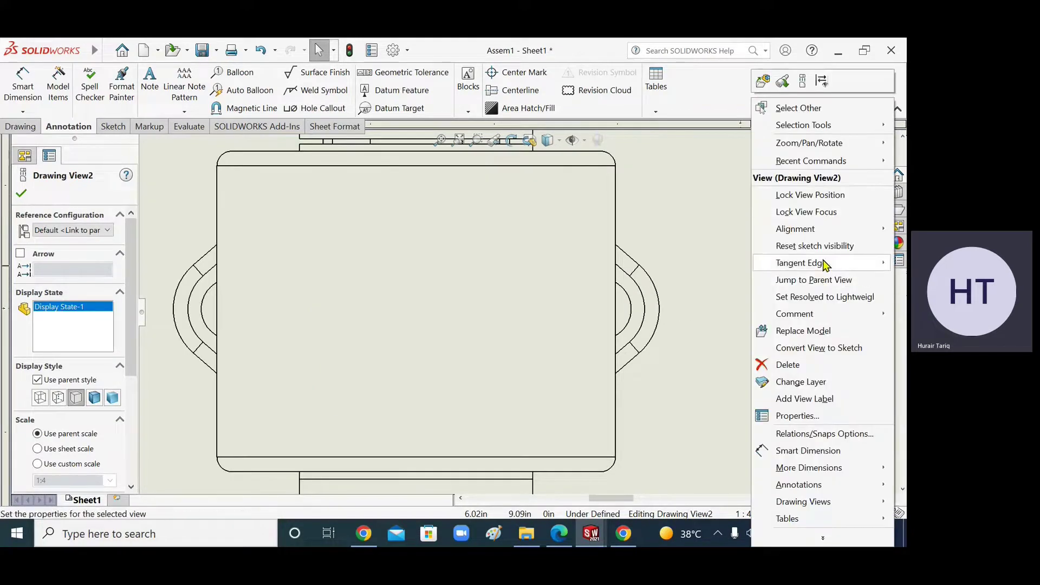
pyautogui.moveTo(825, 265)
pyautogui.click(699, 300)
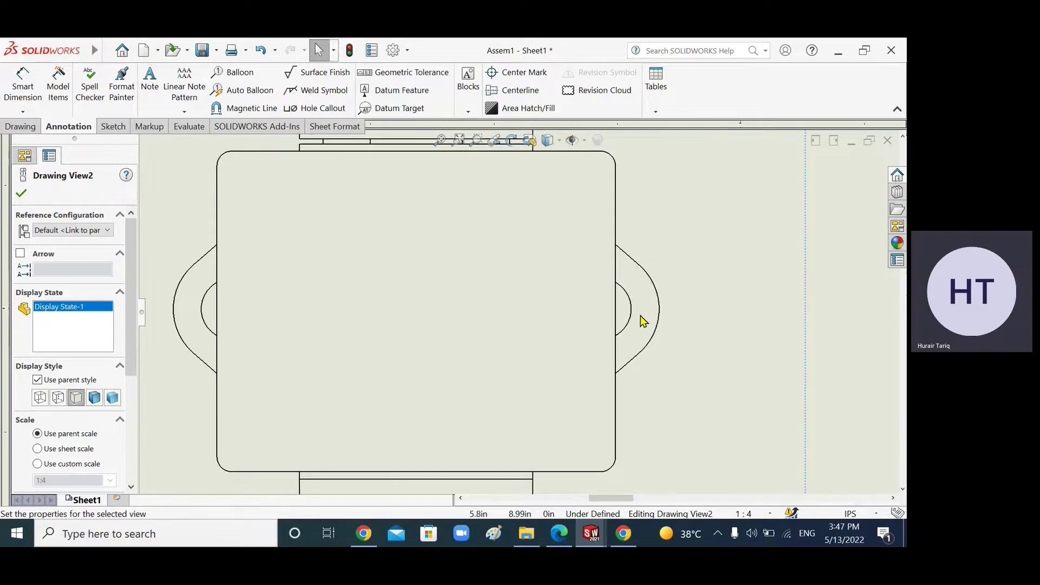
# Remove the tangent edges from the right side view of the assembly
pyautogui.scroll(5, 669, 360)
pyautogui.scroll(-3, 684, 427)
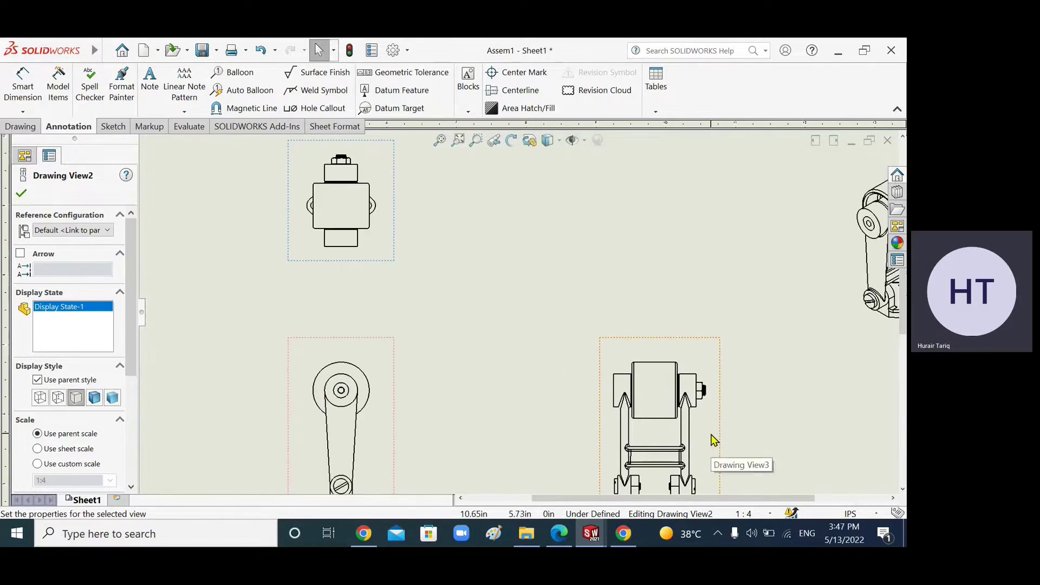
pyautogui.rightClick(713, 437)
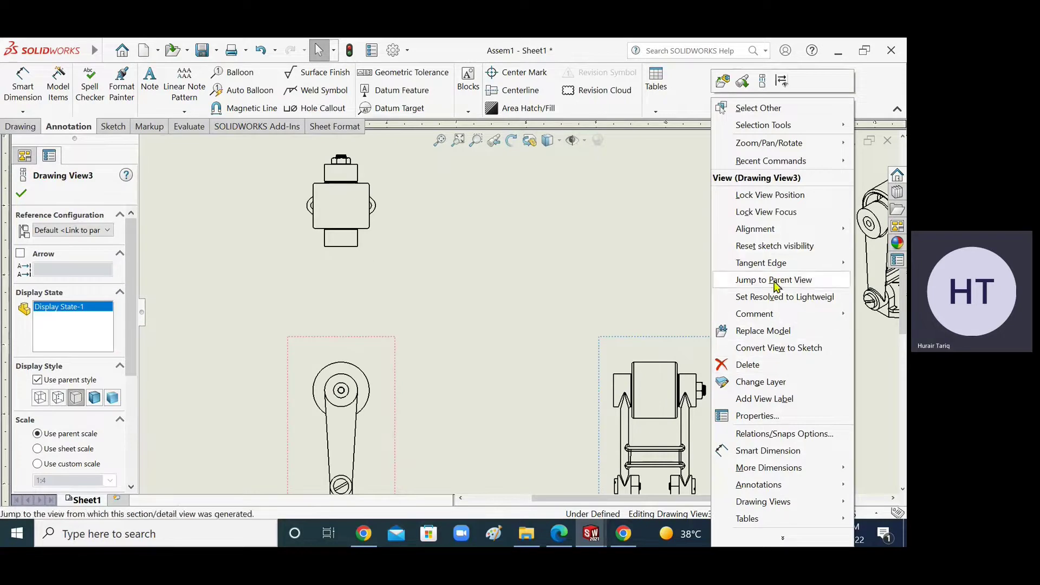
pyautogui.moveTo(773, 270)
pyautogui.click(686, 298)
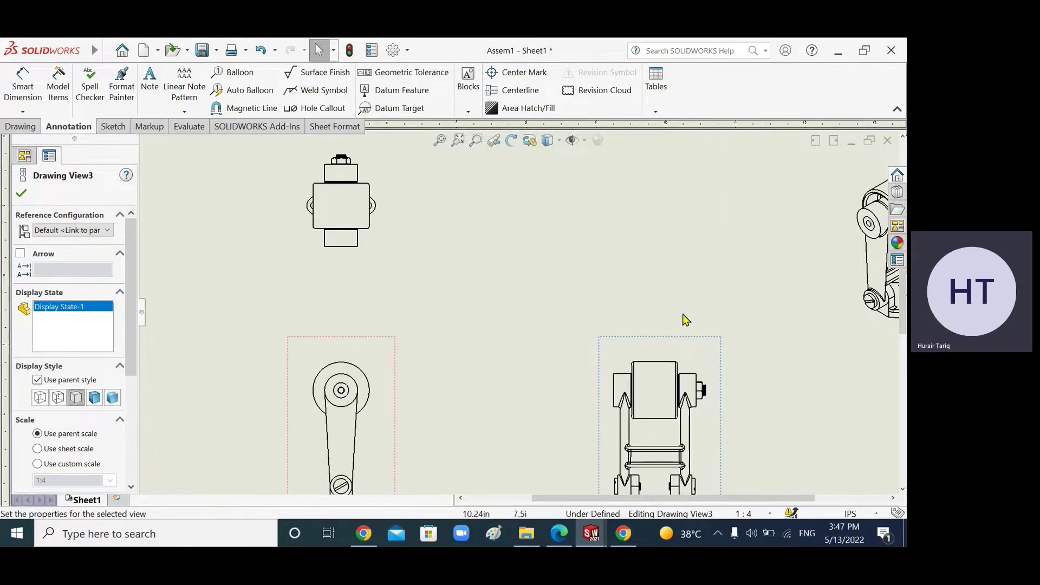
pyautogui.press('f')
# Set the sheet scale to 1:2 and position the isometric view near the sheet's upper right corner, inside the border
pyautogui.moveTo(779, 339); pyautogui.dragTo(829, 295)
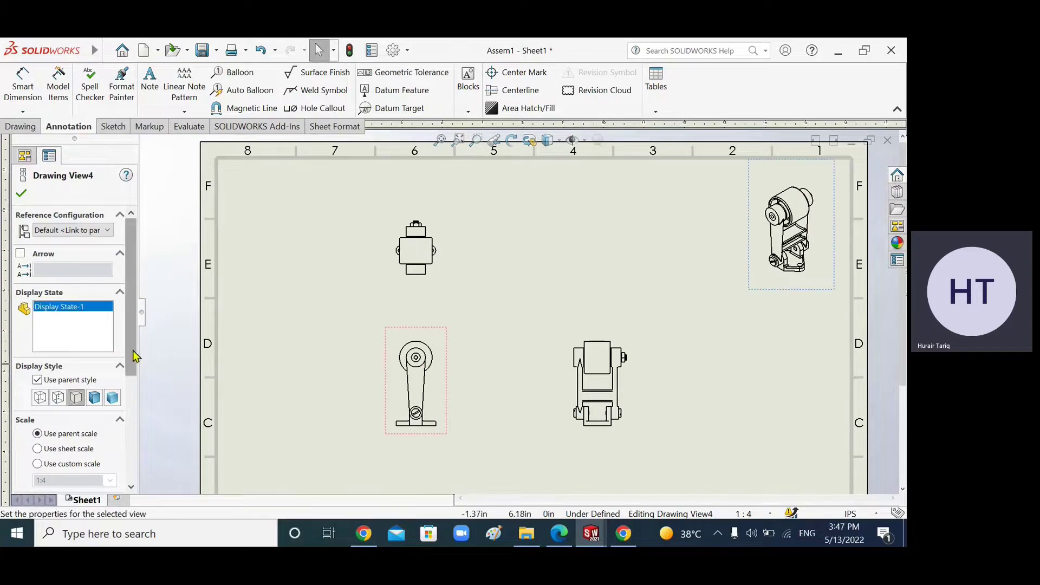
pyautogui.moveTo(135, 352); pyautogui.dragTo(152, 464)
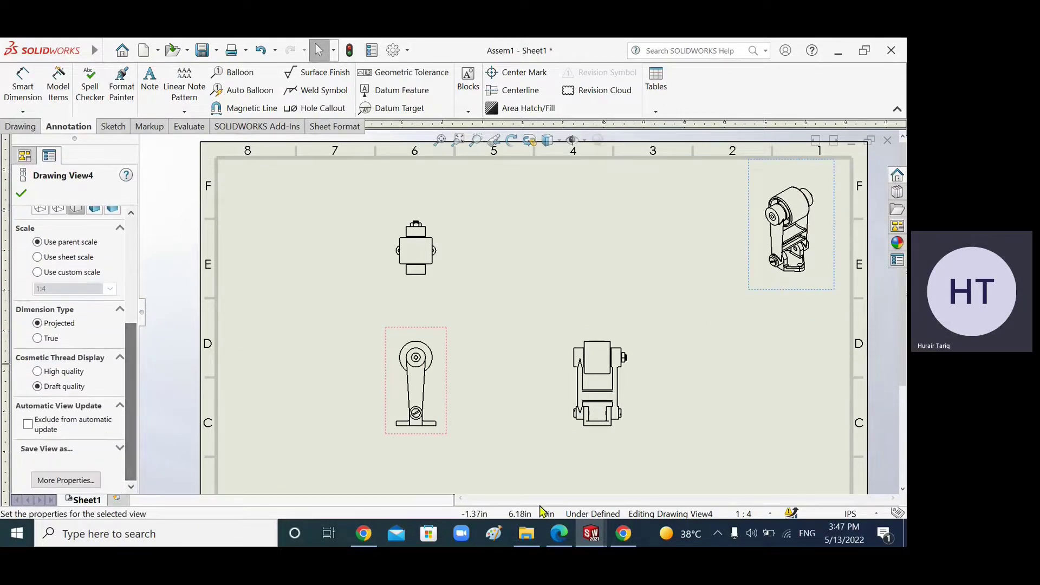
pyautogui.click(764, 515)
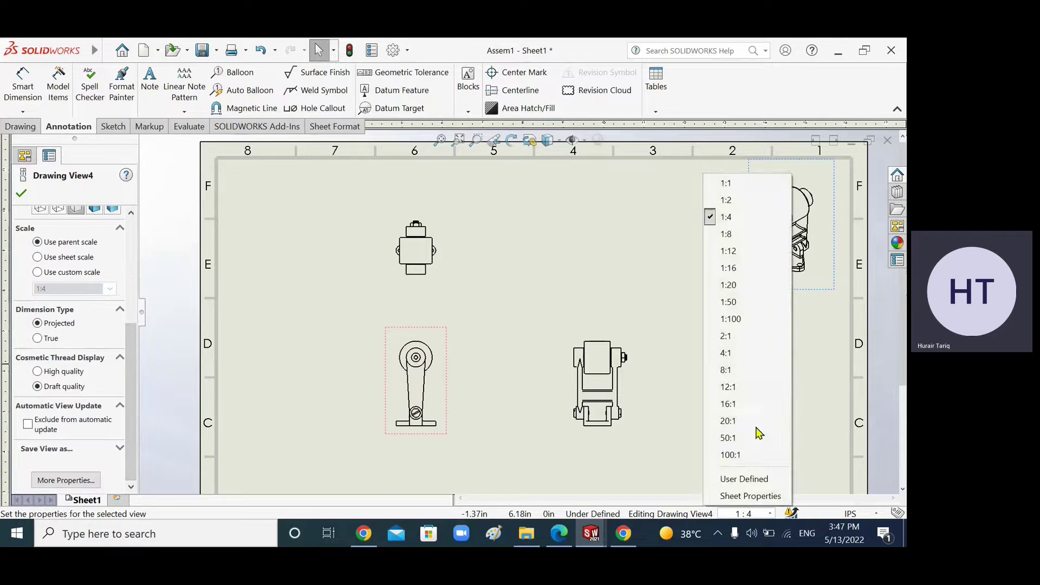
pyautogui.click(726, 200)
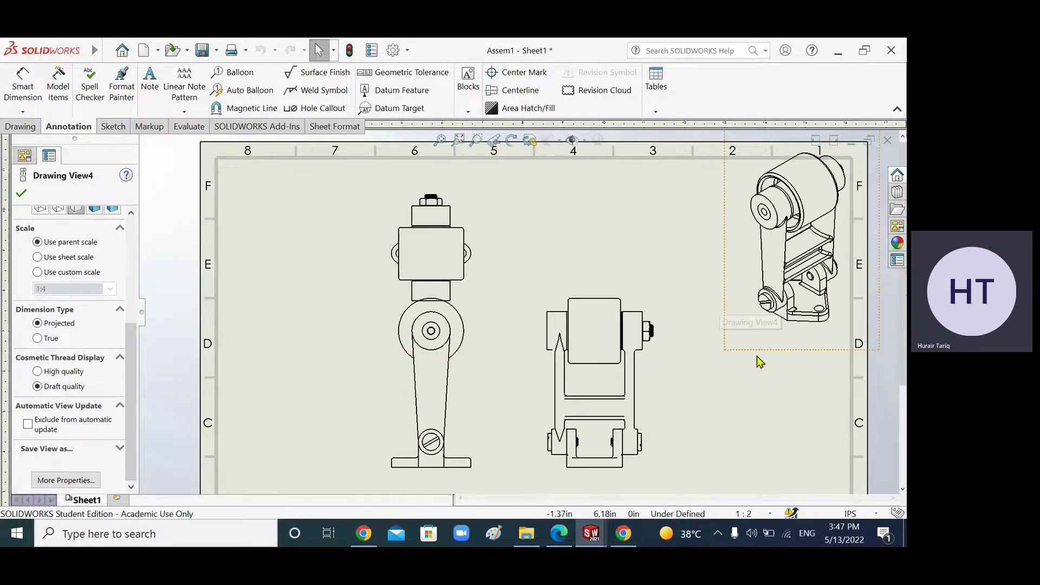
pyautogui.moveTo(733, 353); pyautogui.dragTo(701, 381)
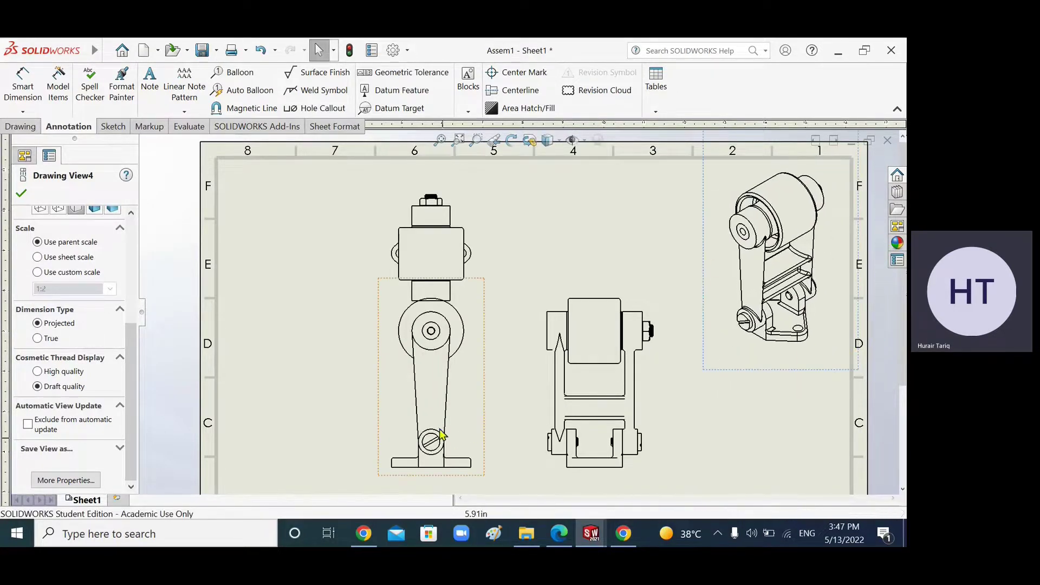
# Space out the orthographic views by moving the front view down and left, the top view up, and the side view closer to the front view
pyautogui.press('f')
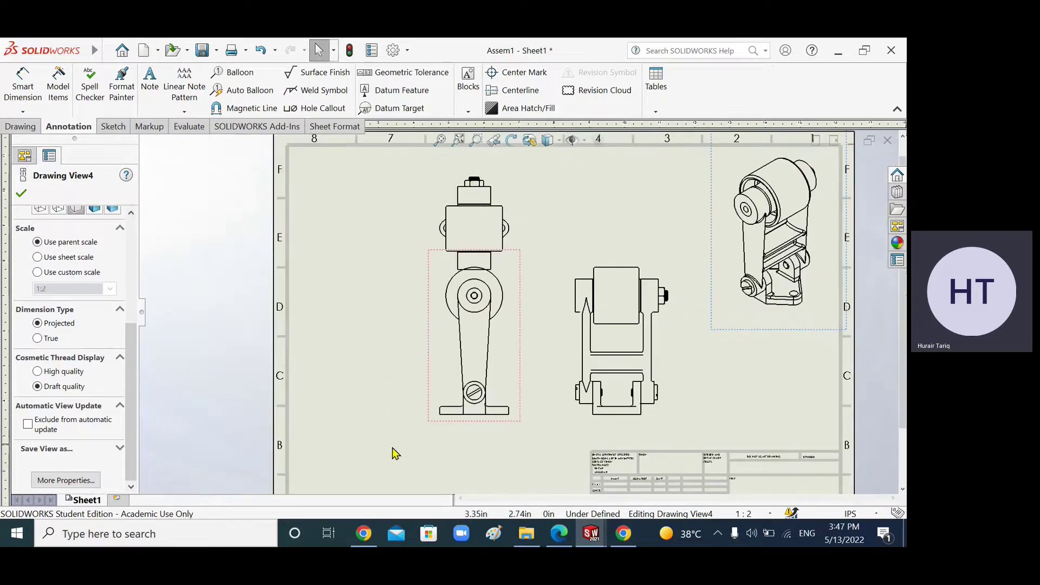
pyautogui.click(432, 418)
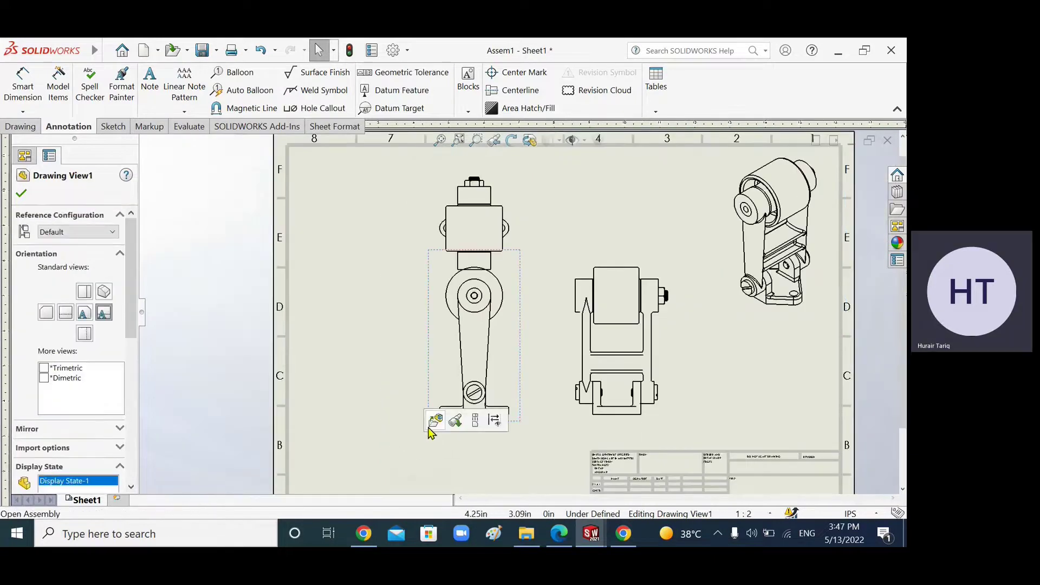
pyautogui.click(27, 195)
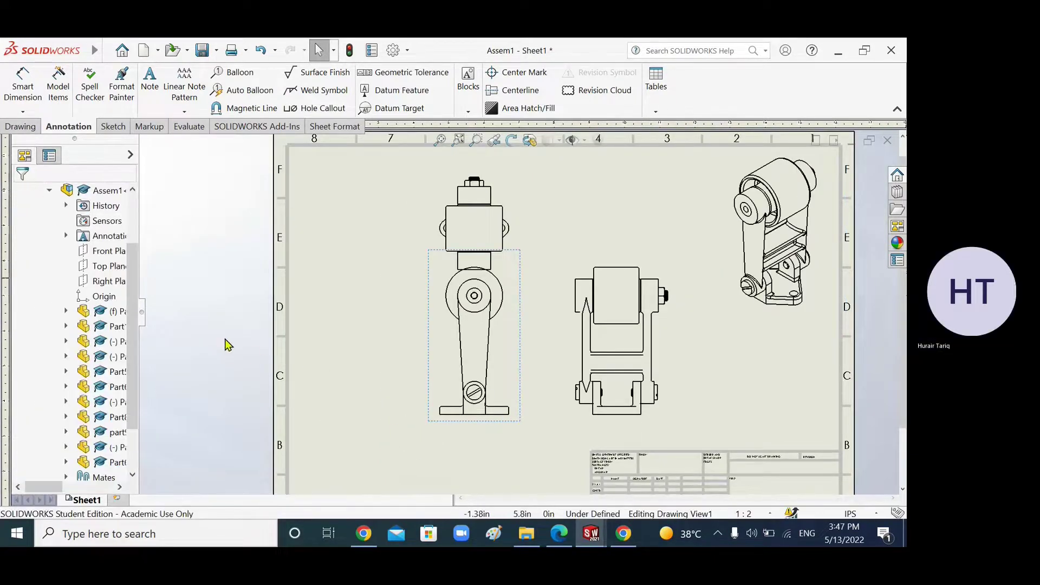
pyautogui.moveTo(429, 421)
pyautogui.mouseDown()
pyautogui.moveTo(389, 446)
pyautogui.moveTo(397, 453)
pyautogui.moveTo(417, 418)
pyautogui.mouseUp()
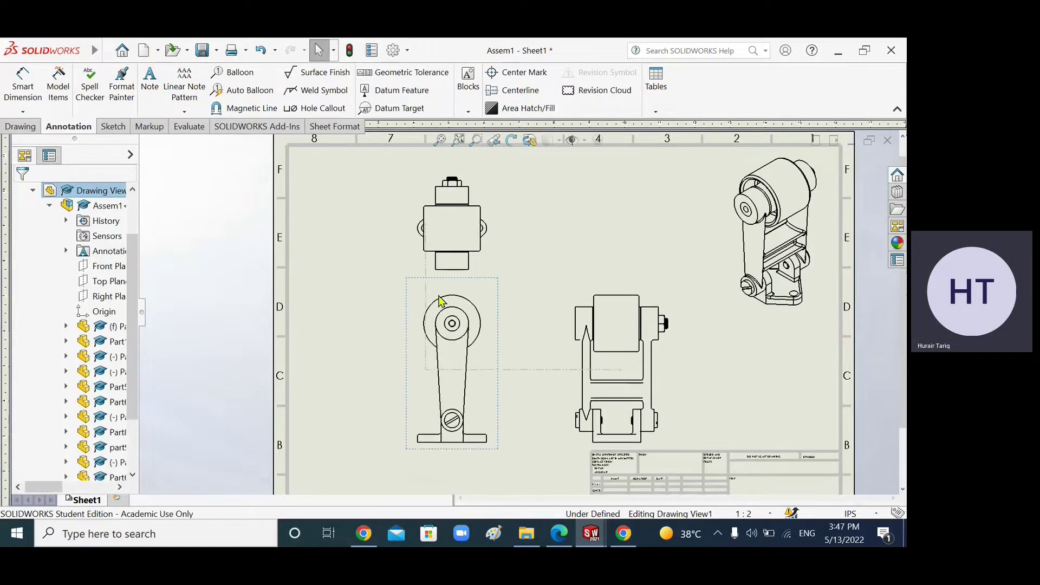
pyautogui.moveTo(499, 186); pyautogui.dragTo(499, 167)
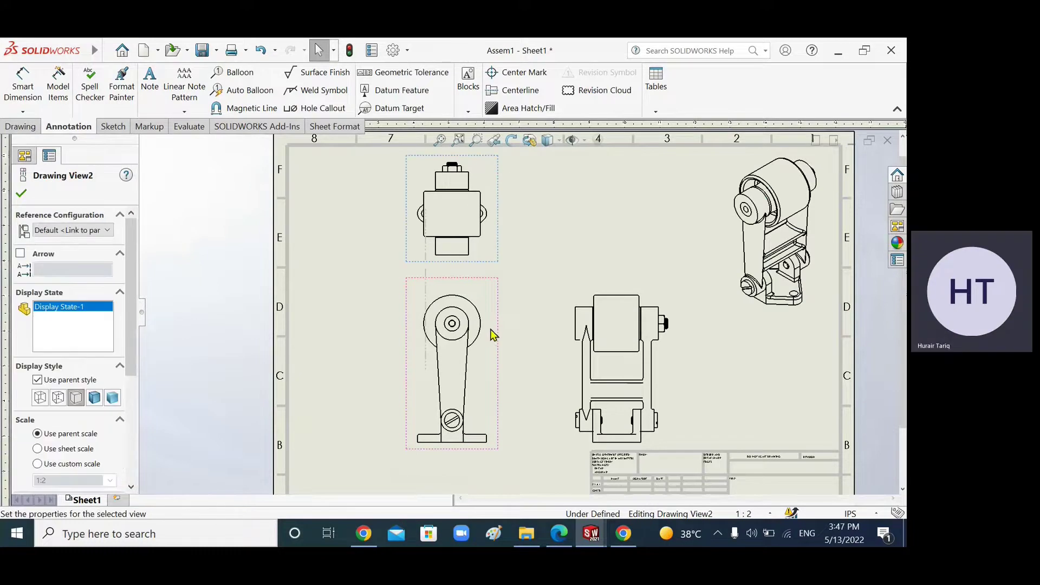
pyautogui.click(552, 311)
pyautogui.click(671, 287)
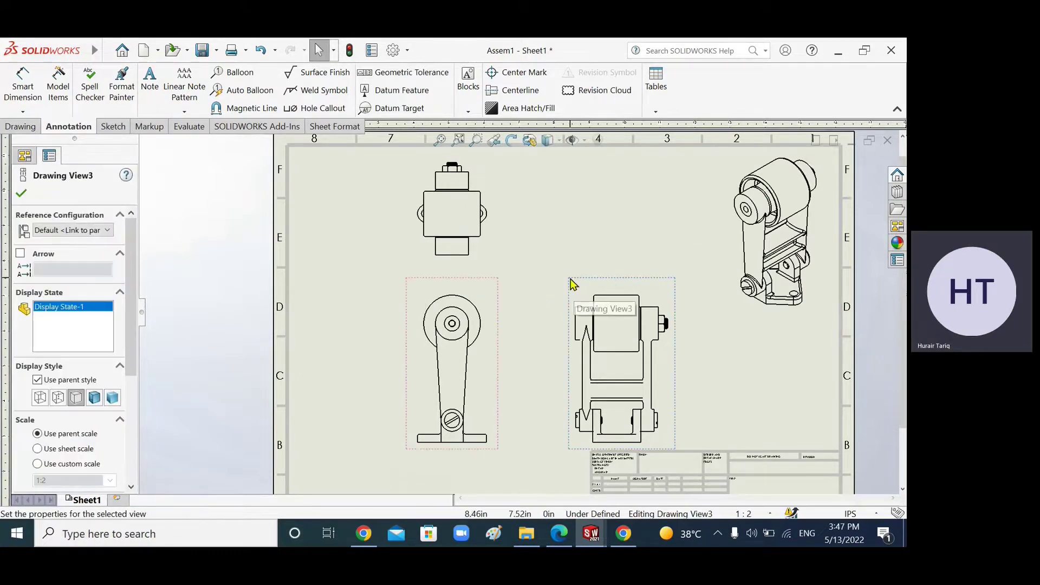
pyautogui.moveTo(638, 325); pyautogui.dragTo(623, 331)
pyautogui.press('f')
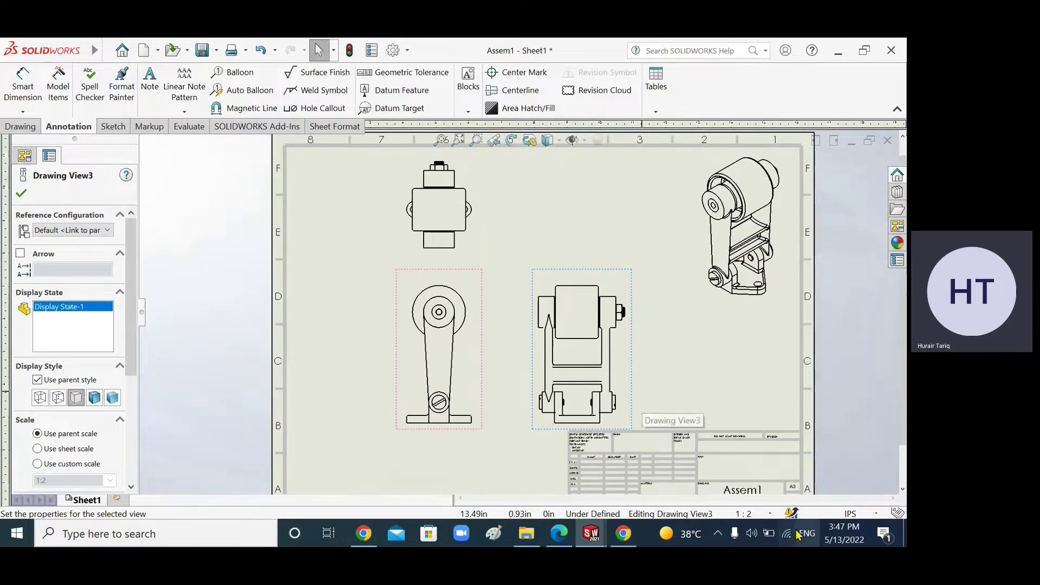
# Set a user-defined sheet scale of 1:2.5
pyautogui.click(768, 514)
pyautogui.click(751, 480)
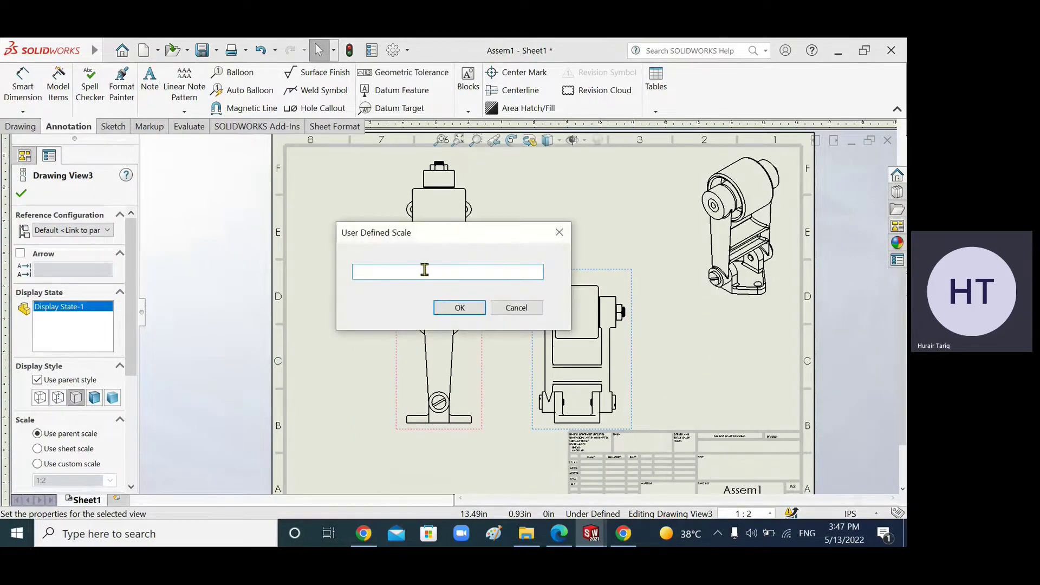
pyautogui.write('1:2.5')
pyautogui.press('Return')
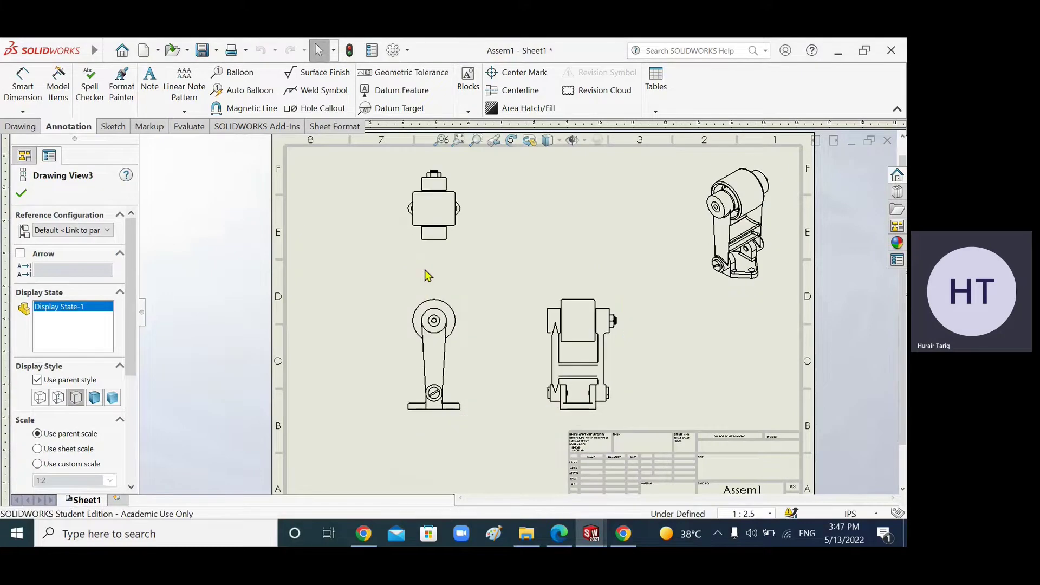
pyautogui.click(680, 302)
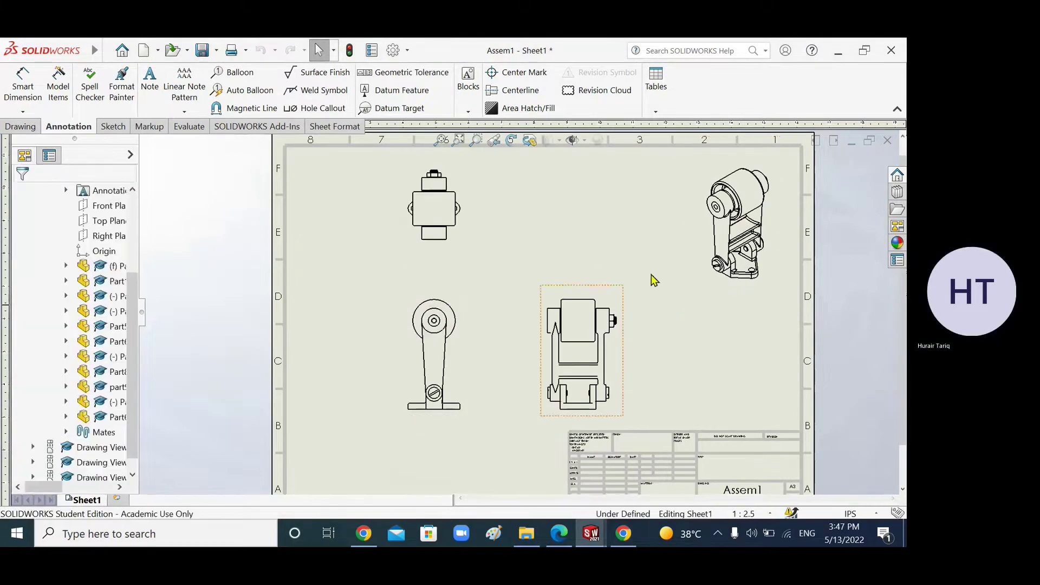
# Display the isometric view as Shaded With Edges and move it closer to the sheet's right border
pyautogui.click(702, 279)
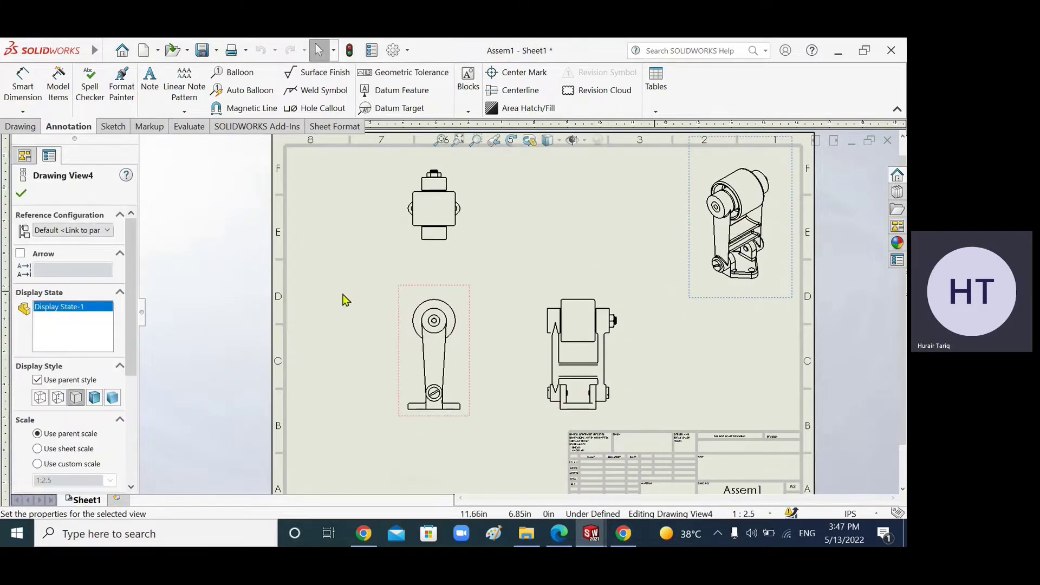
pyautogui.click(95, 400)
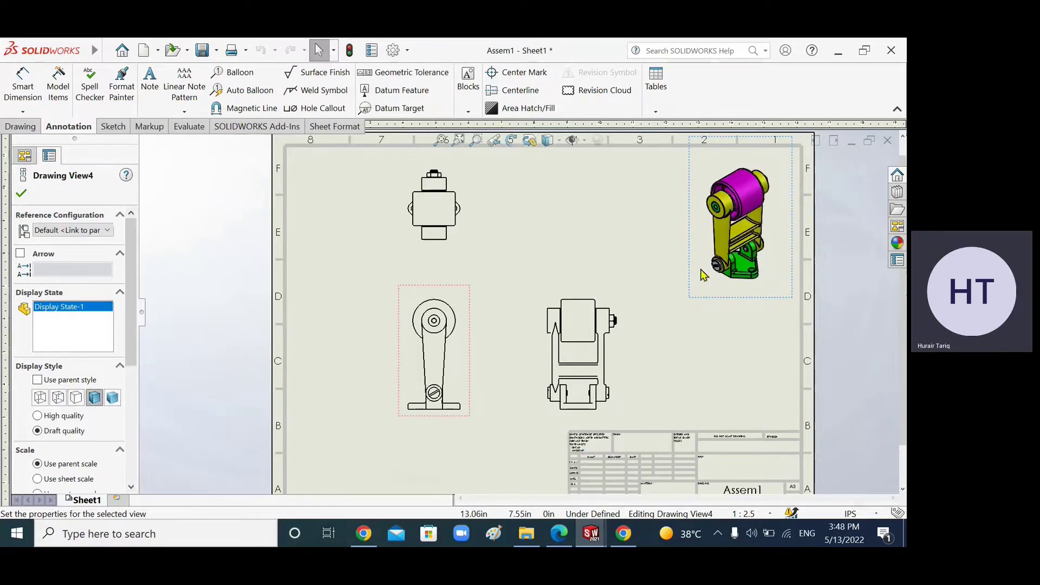
pyautogui.moveTo(766, 301); pyautogui.dragTo(794, 301)
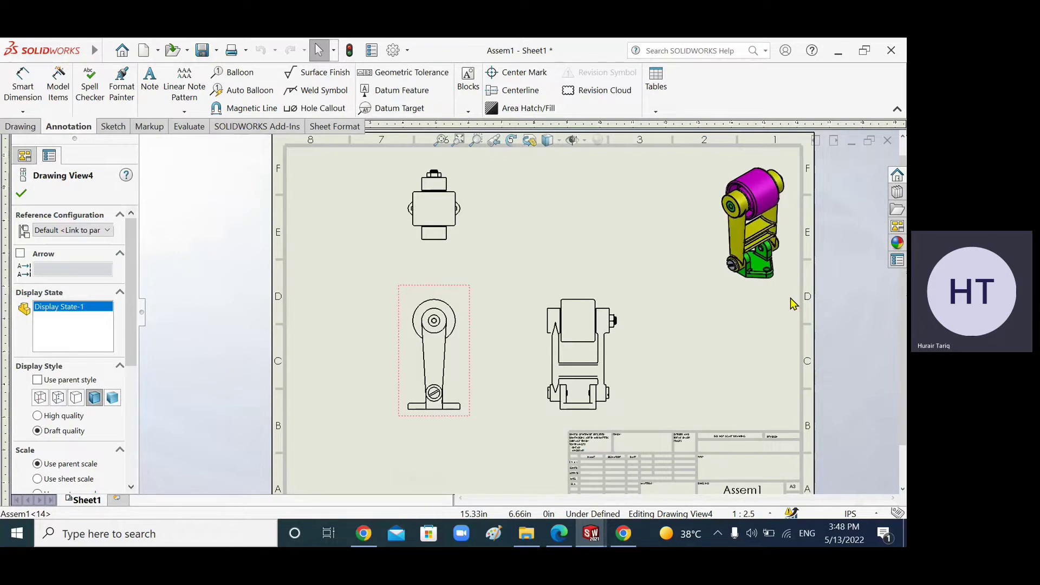
pyautogui.click(622, 298)
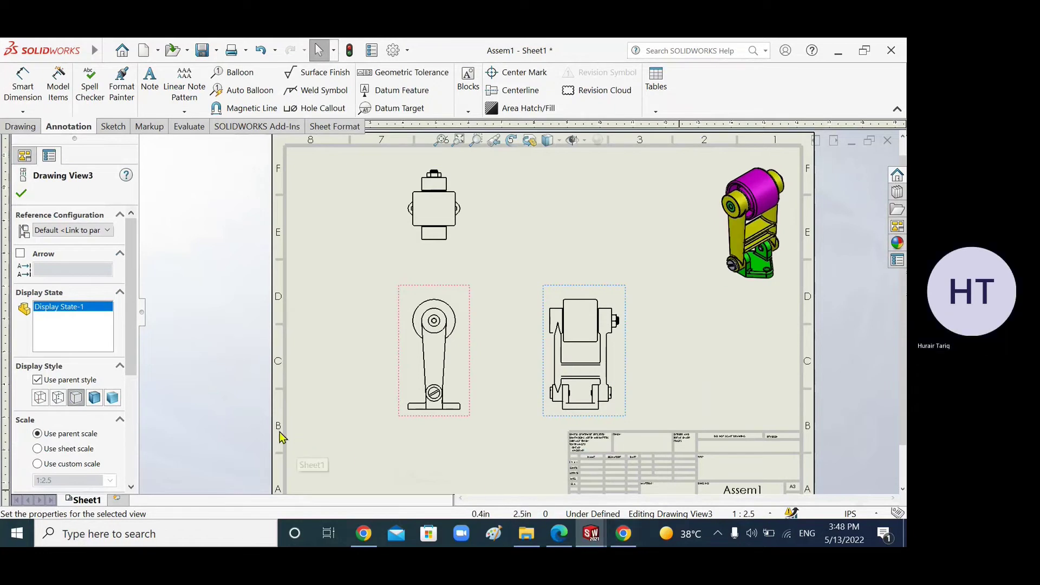
pyautogui.moveTo(131, 345)
pyautogui.mouseDown()
pyautogui.moveTo(139, 429)
pyautogui.moveTo(133, 325)
pyautogui.mouseUp()
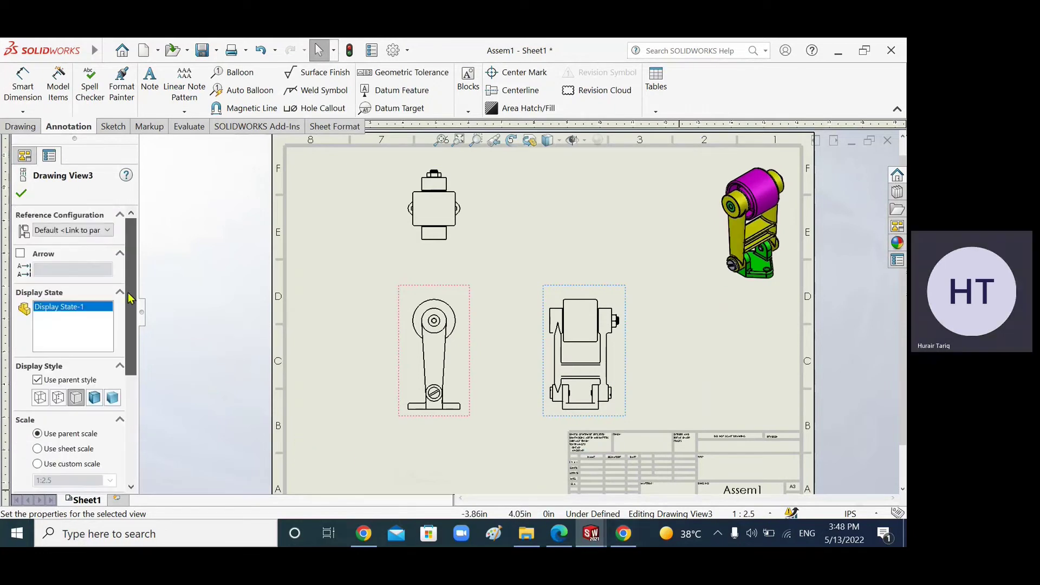
# Switch to the Belt Tightener Class Work PDF in Edge and mark item 3 about generating the assembly drawing to review its requirements
pyautogui.click(623, 535)
pyautogui.click(620, 539)
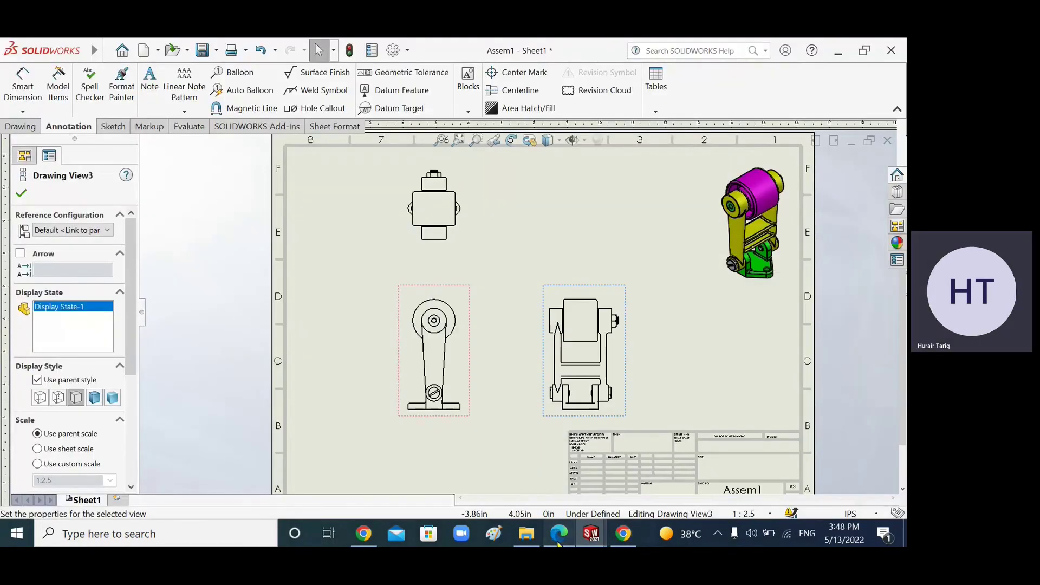
pyautogui.click(559, 538)
pyautogui.moveTo(269, 213); pyautogui.dragTo(548, 209)
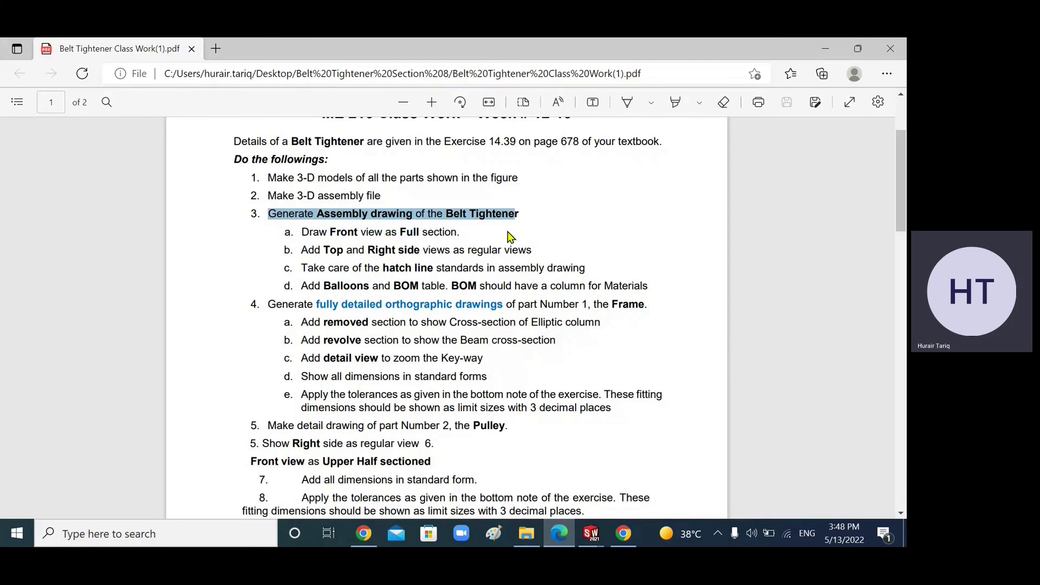